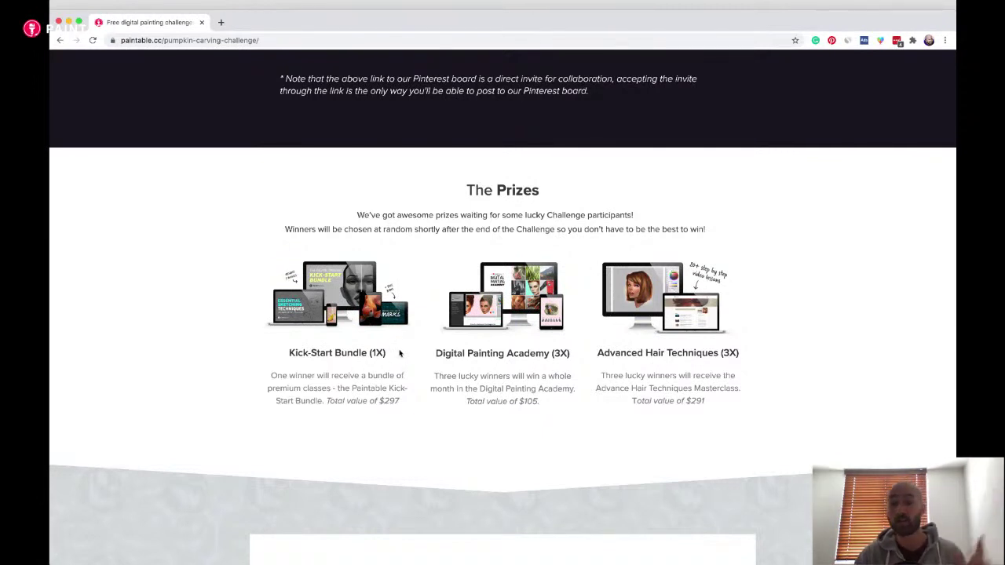
Move the free sketching brushes image window aside and minimize it to reveal the pumpkin documents
mouse_move(463, 336)
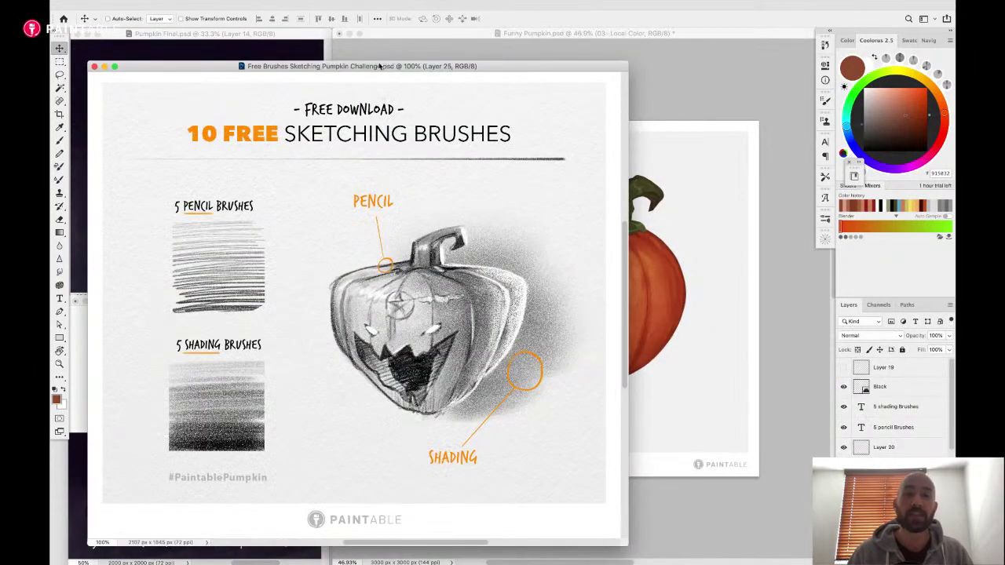
mouse_move(392, 68)
mouse_down()
mouse_move(481, 45)
mouse_move(538, 71)
mouse_up()
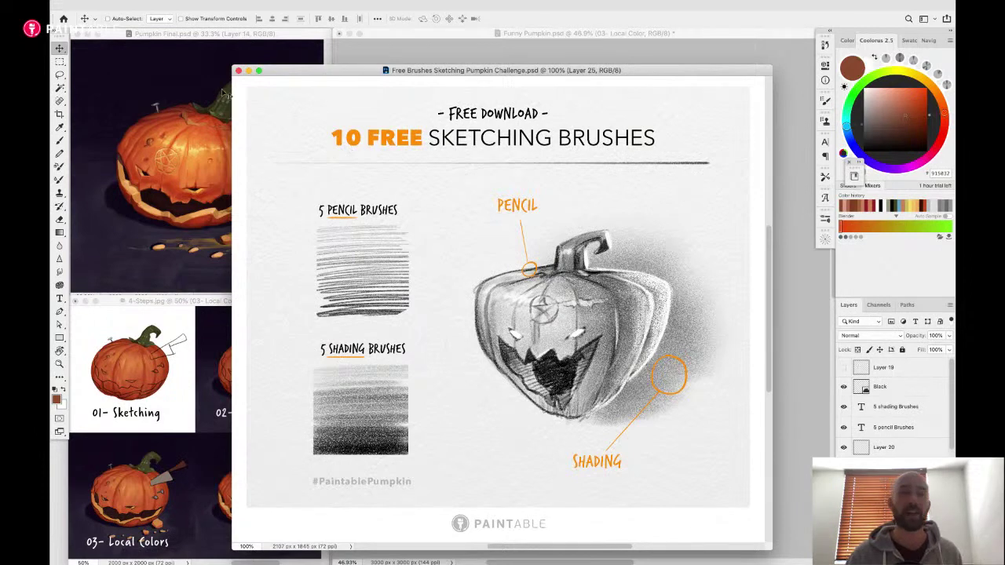
click(248, 71)
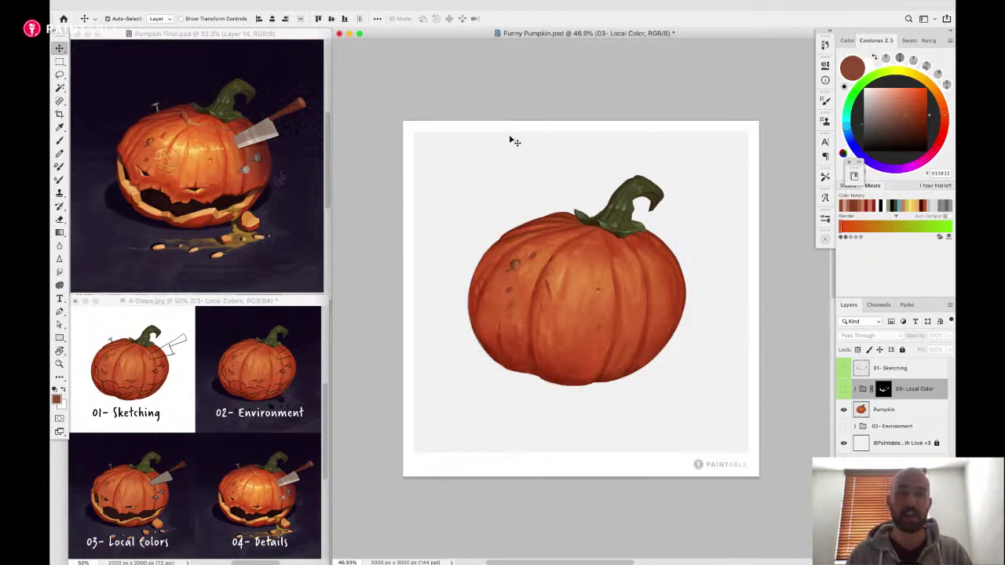
Examine the Sketching, Environment, Local Colors and Details stages in the 4-Steps overview image beside the finished pumpkin
key(Tab)
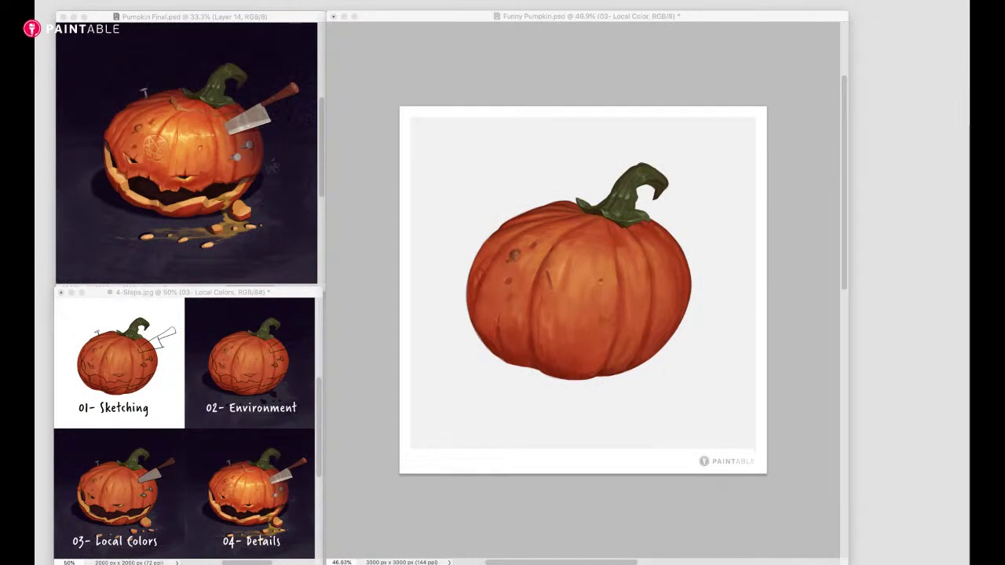
key(Tab)
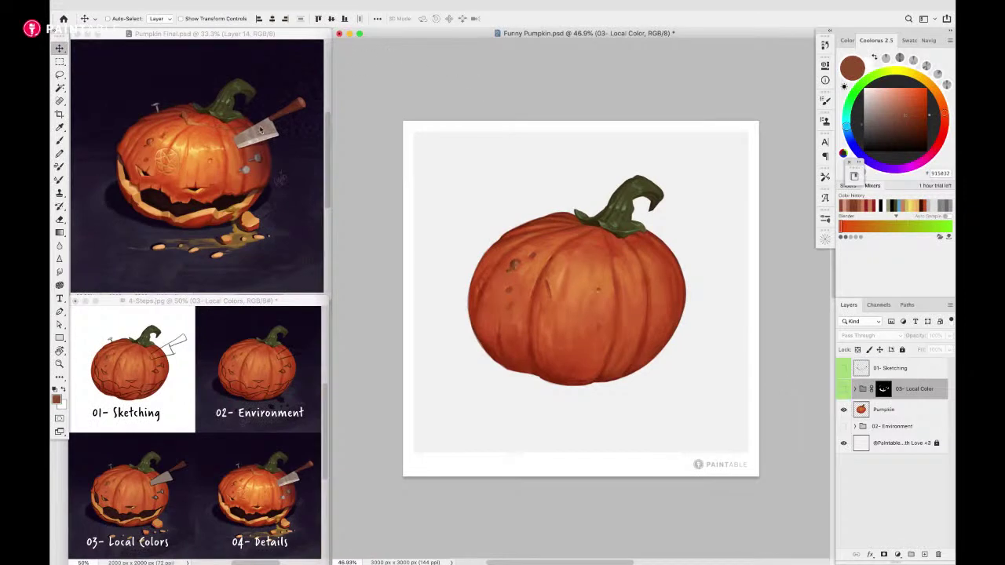
click(206, 102)
click(259, 363)
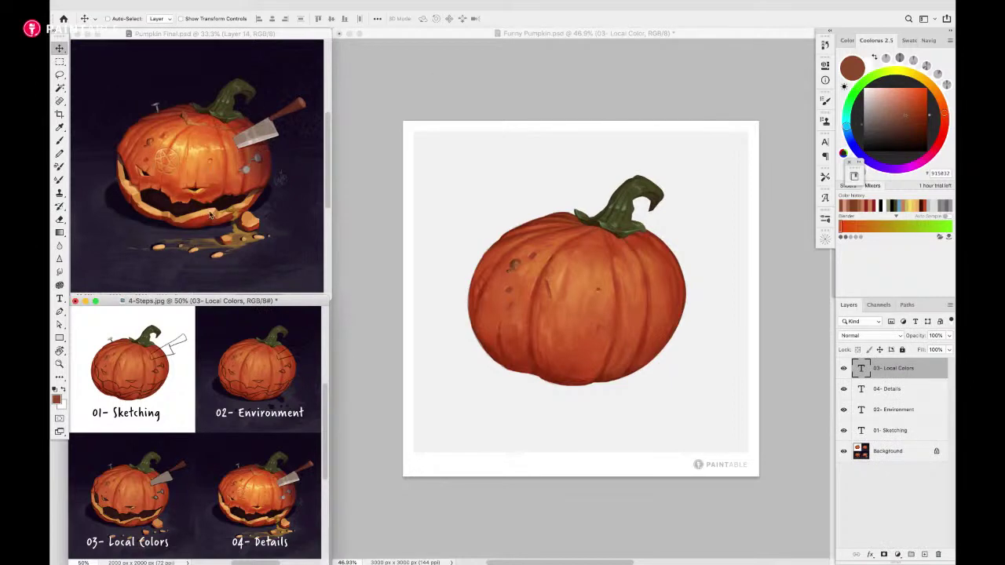
key(f)
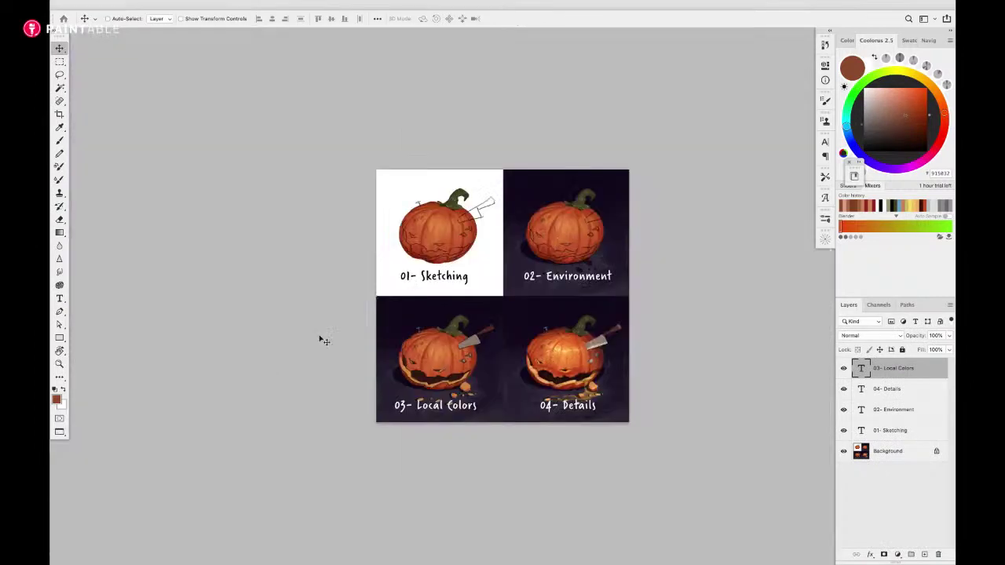
mouse_move(495, 277)
mouse_down()
mouse_move(536, 298)
mouse_move(508, 293)
mouse_move(511, 278)
mouse_up()
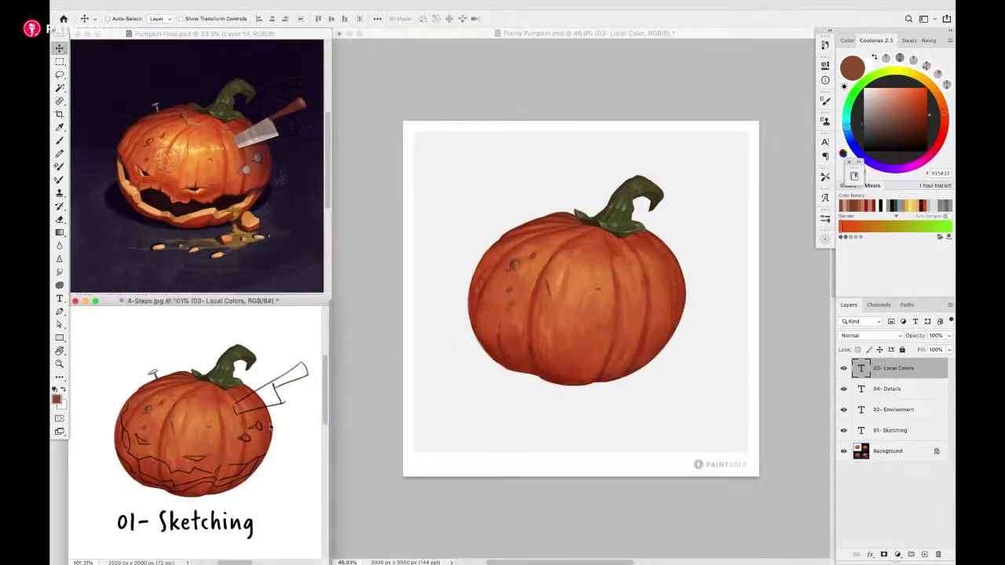
drag(271, 427, 211, 389)
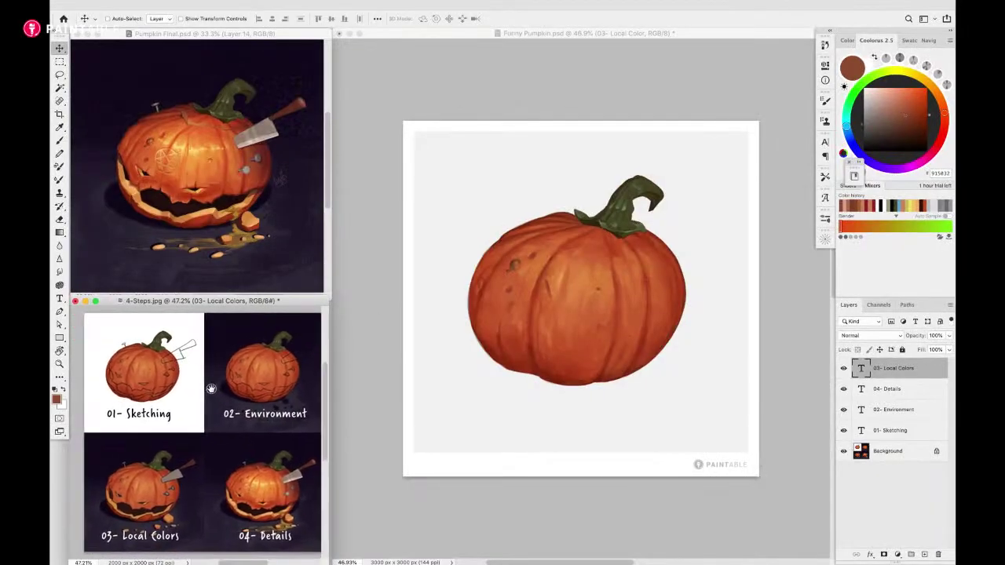
scroll(211, 389, up, 2)
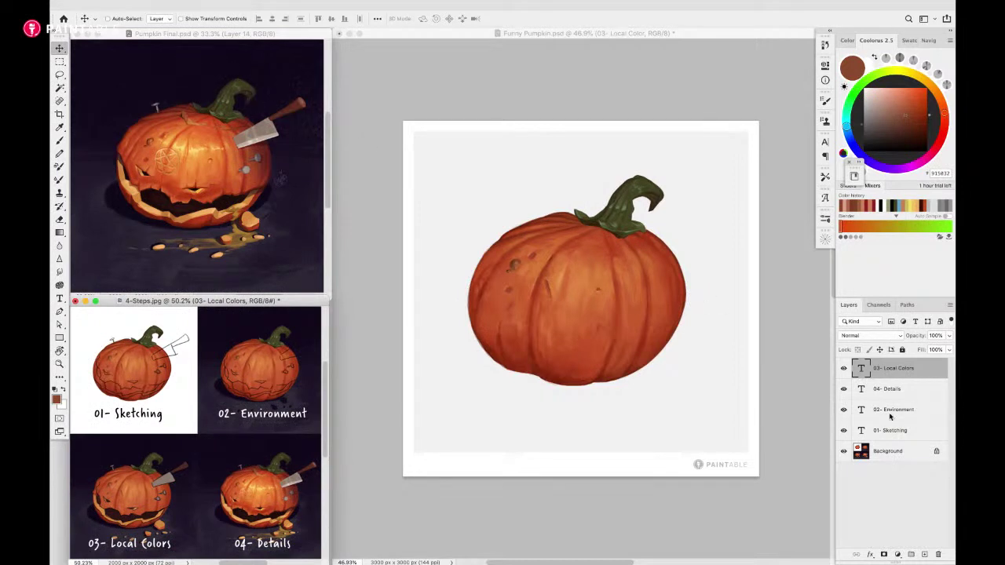
Make the 01- Sketching layer and the 02- Environment and 03- Local Color groups visible in the Funny Pumpkin document
click(772, 350)
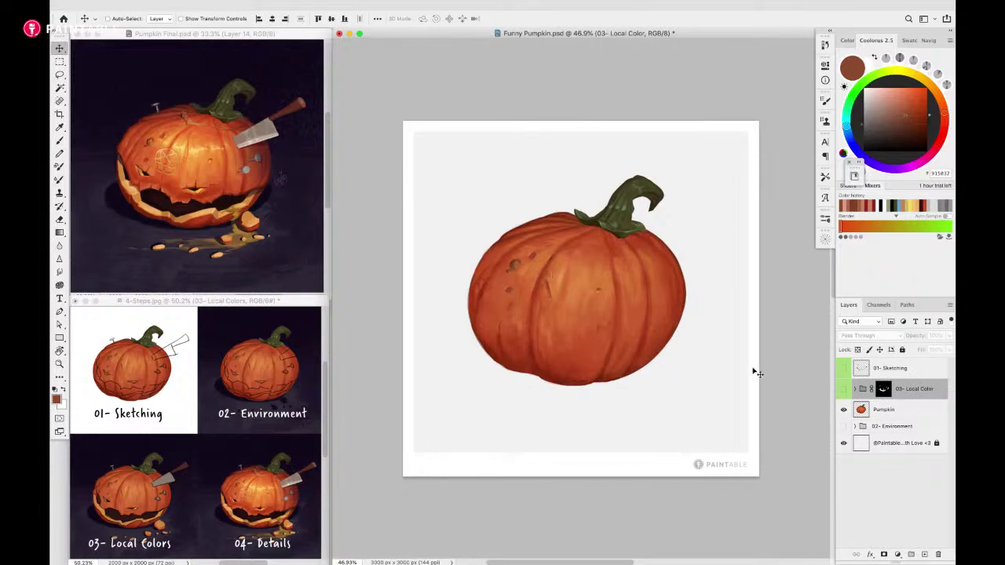
click(844, 370)
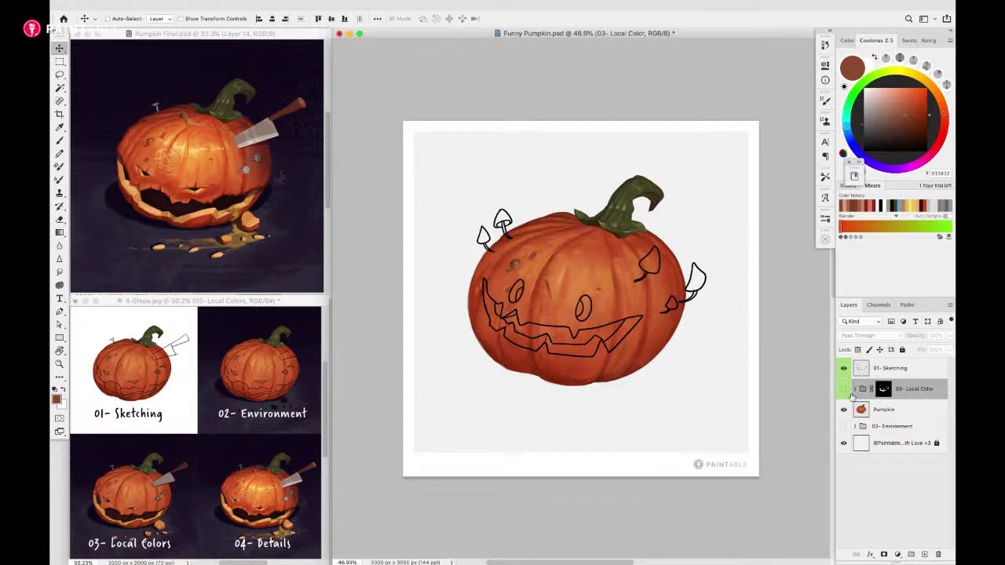
click(844, 427)
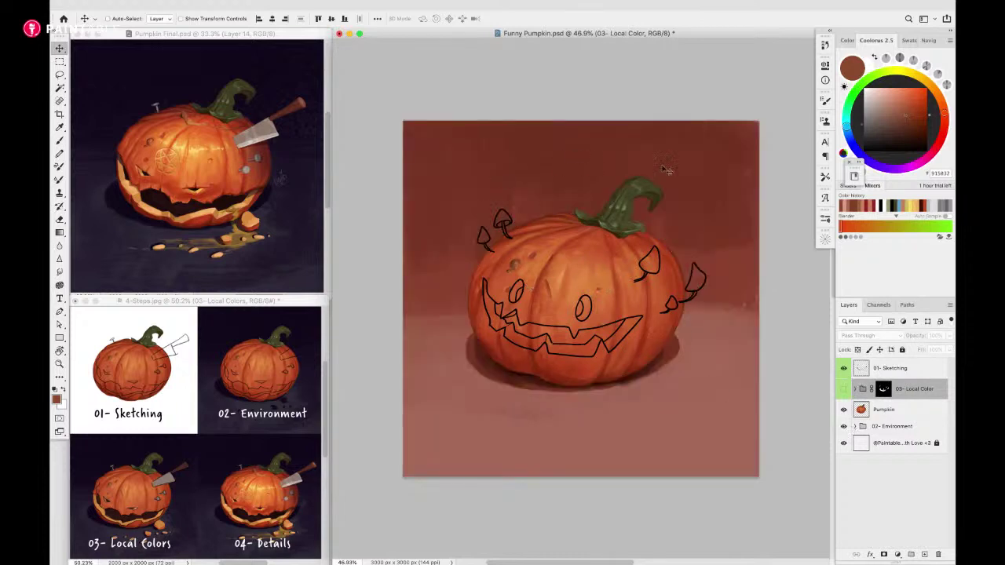
click(842, 390)
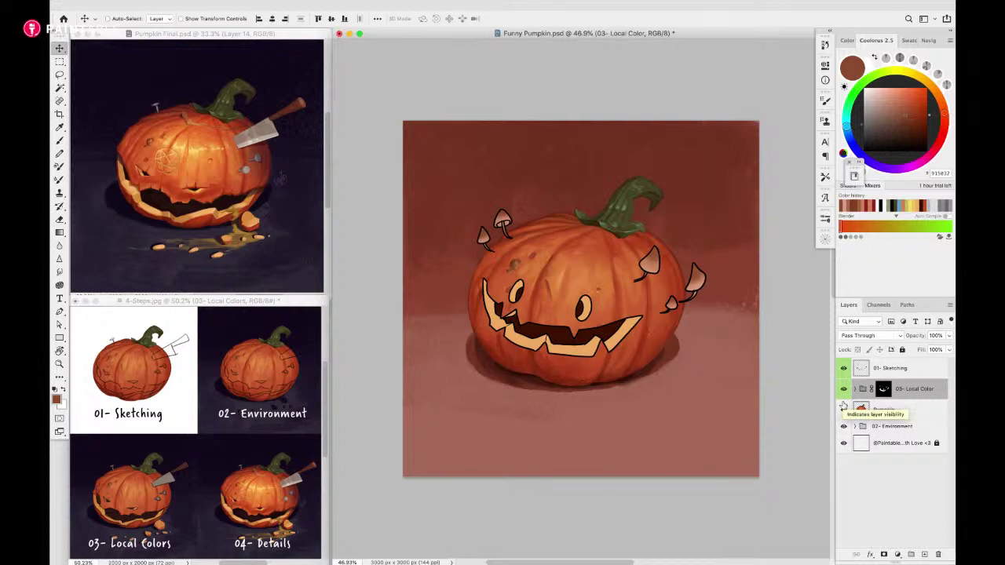
Inspect the carved mouth of the finished pumpkin up close and compare it with the Funny Pumpkin's mouth
click(260, 180)
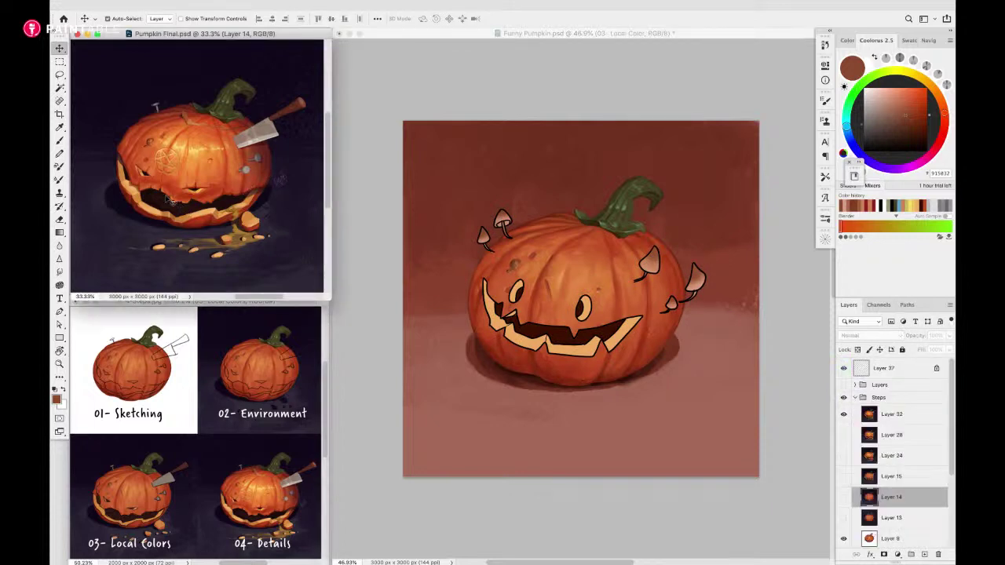
scroll(169, 200, up, 5)
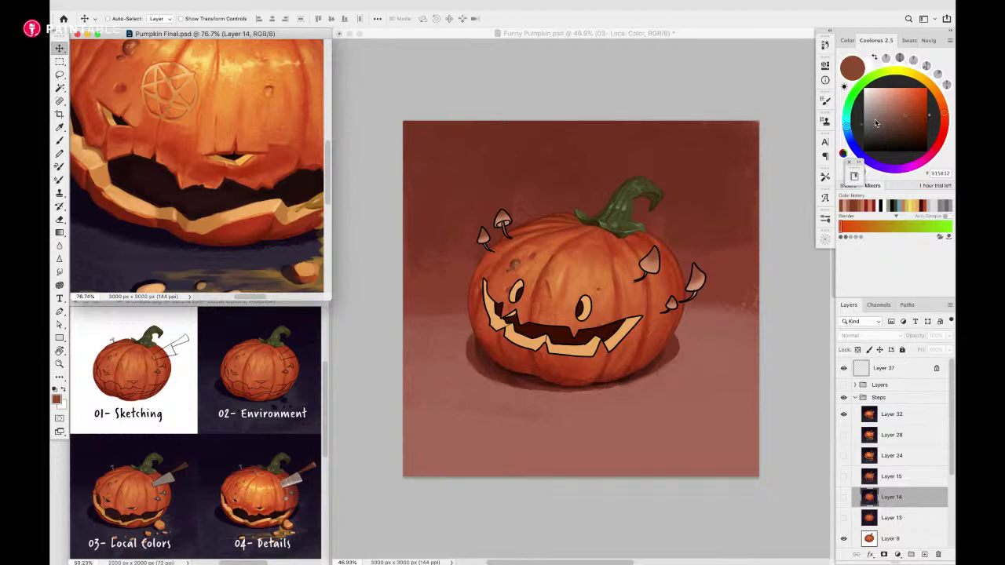
click(511, 79)
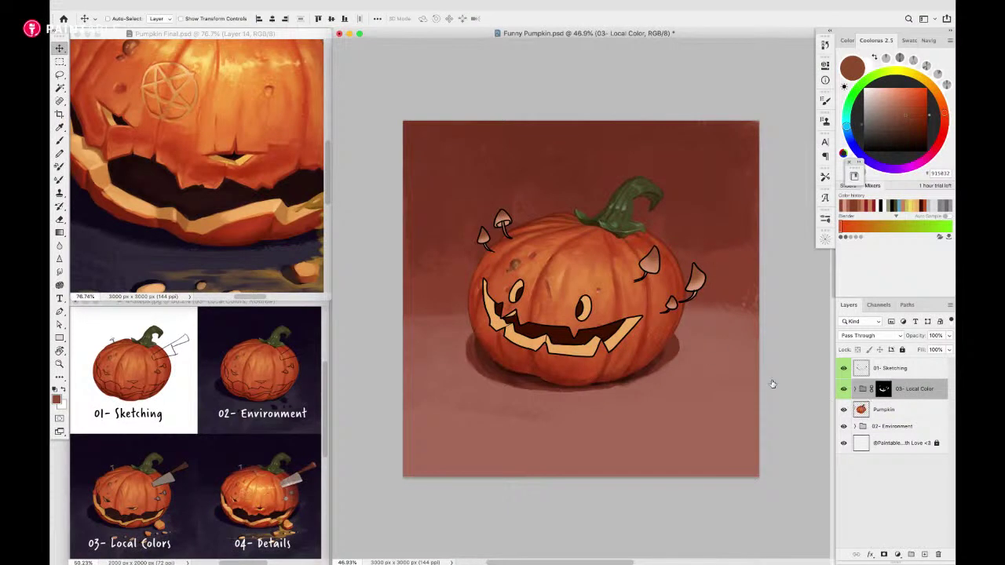
drag(581, 335, 597, 356)
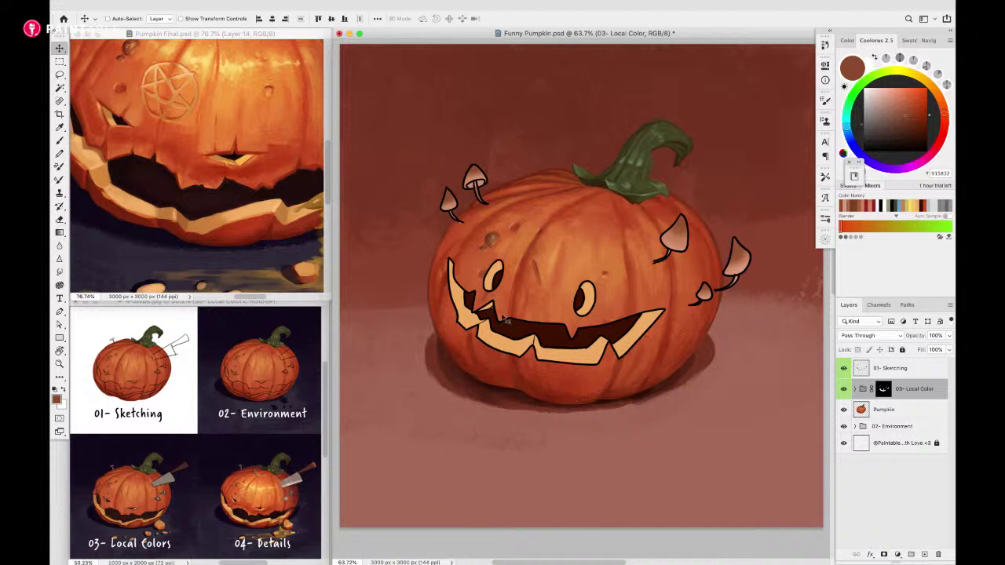
Activate the Brush tool and add a new layer above the 01- Sketching layer in the Funny Pumpkin document
key(b)
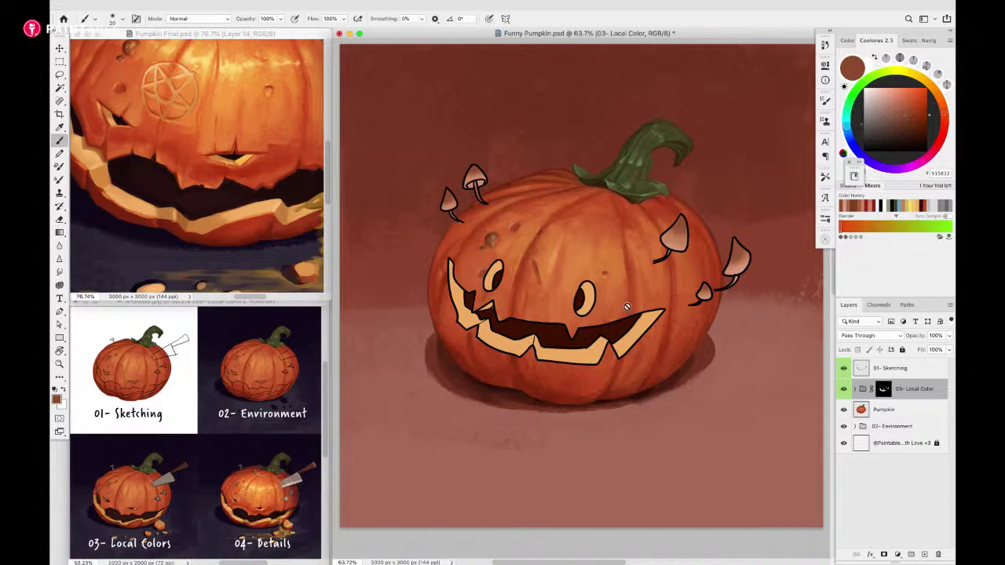
click(888, 368)
key(ctrl+shift+alt+n)
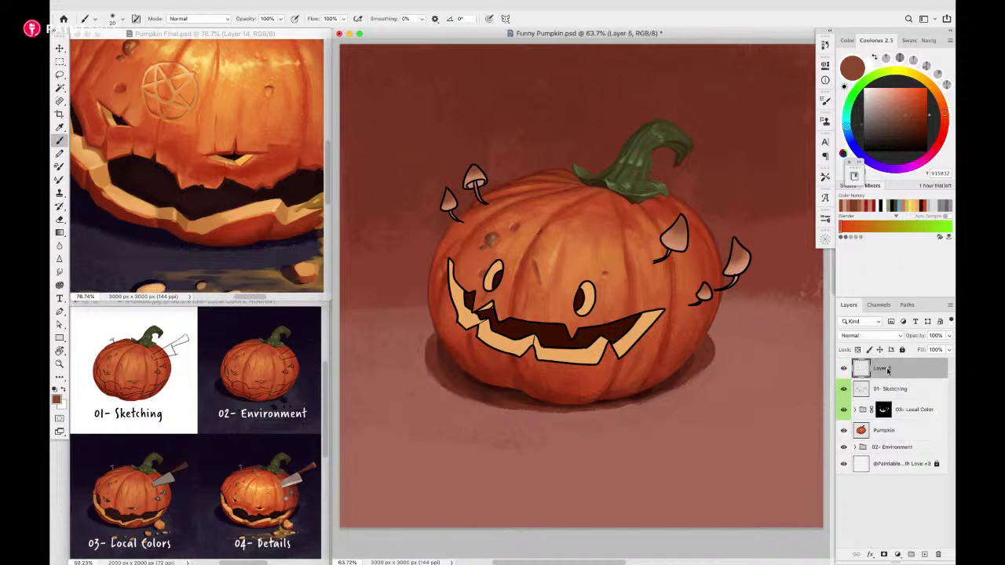
Choose the R. M. - G. S. Pencil brush from the Basics brush set and enlarge its size
right_click(516, 176)
scroll(727, 330, down, 4)
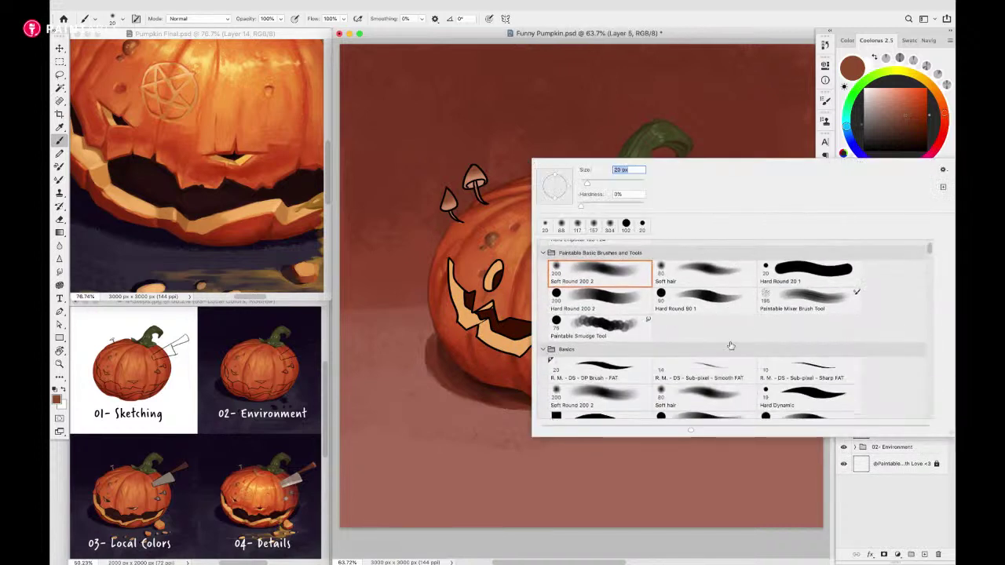
scroll(727, 346, down, 5)
click(709, 363)
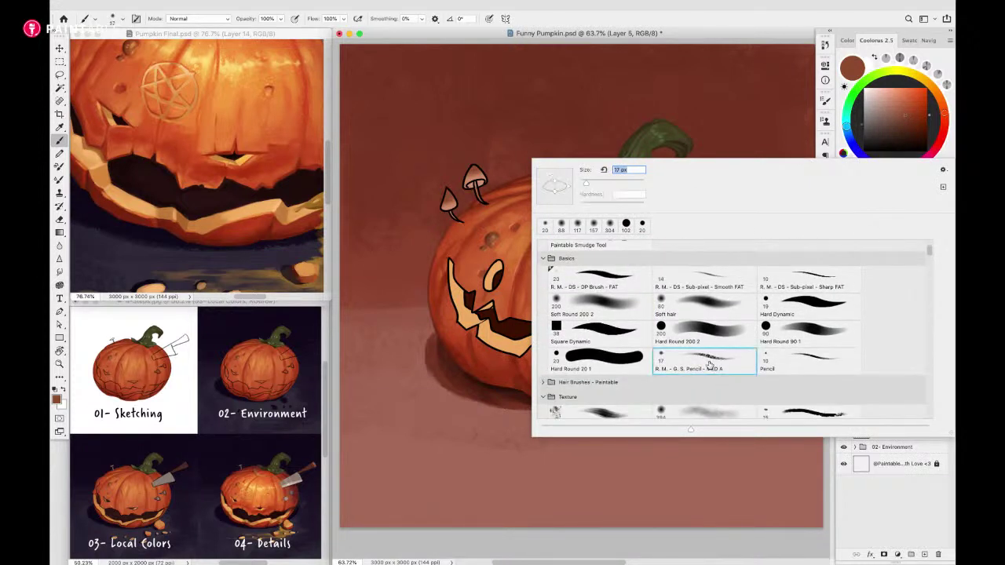
click(709, 363)
drag(517, 152, 525, 152)
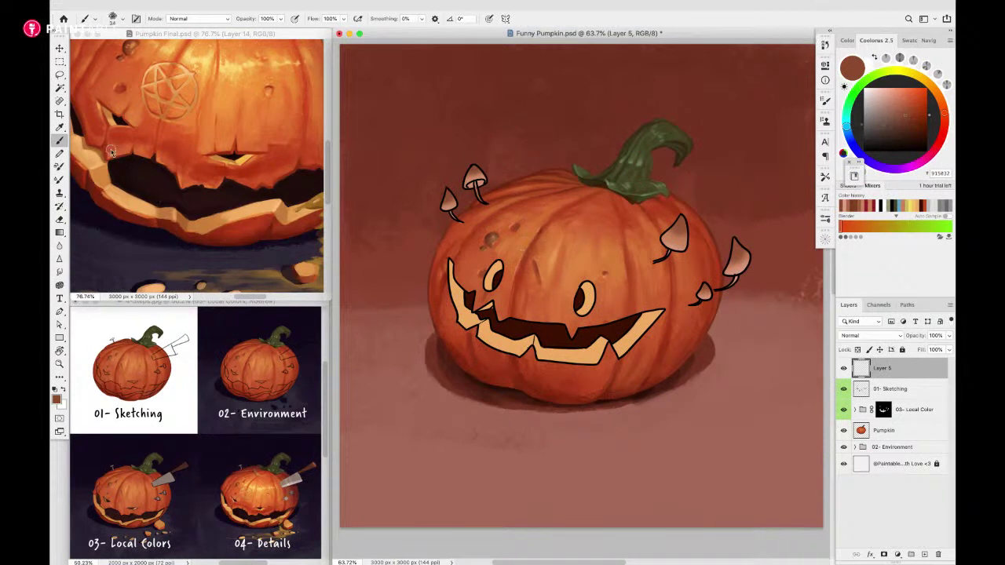
Fill the new empty layer with the white background color
drag(888, 123, 845, 118)
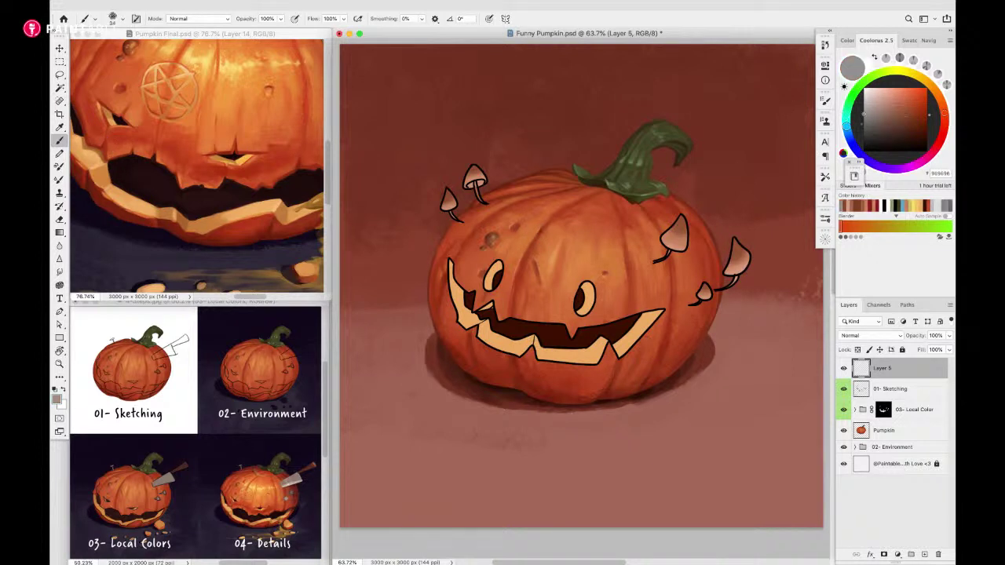
key(super+z)
key(super+shift+z)
key(super+BackSpace)
Add another layer on top, fill it with black, and choose a neutral mid-gray as the brush color
key(super+shift+alt+n)
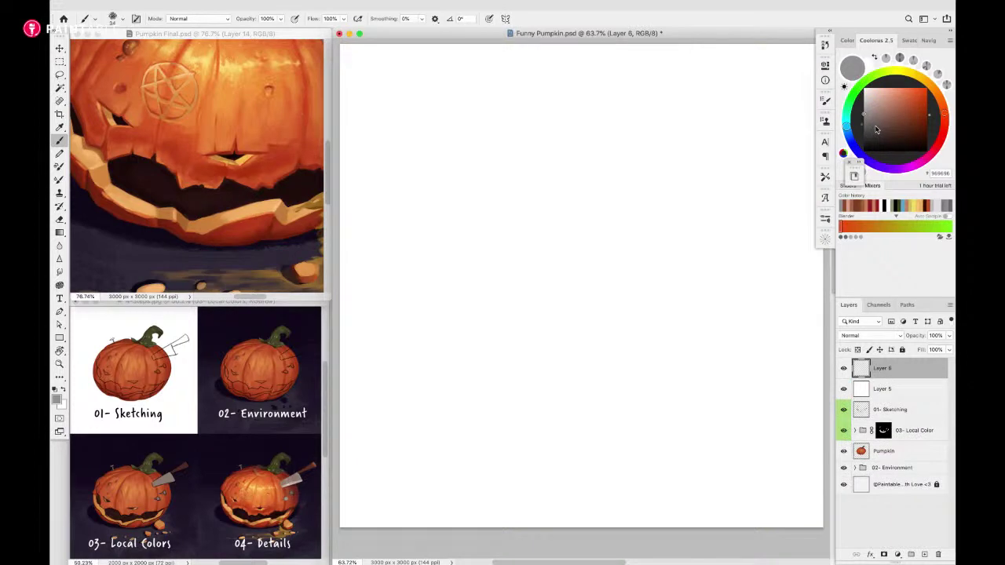
key(d)
key(alt+BackSpace)
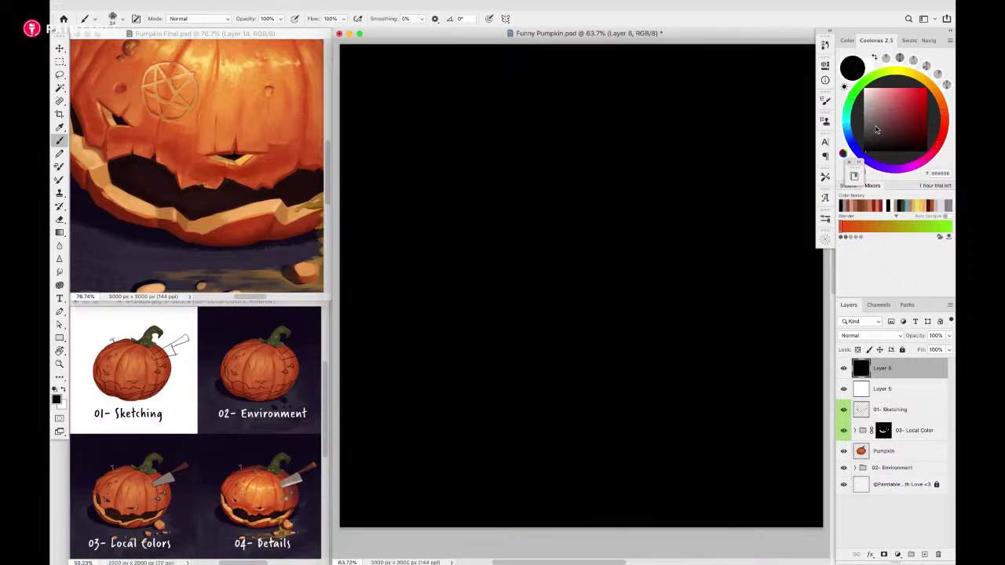
click(864, 113)
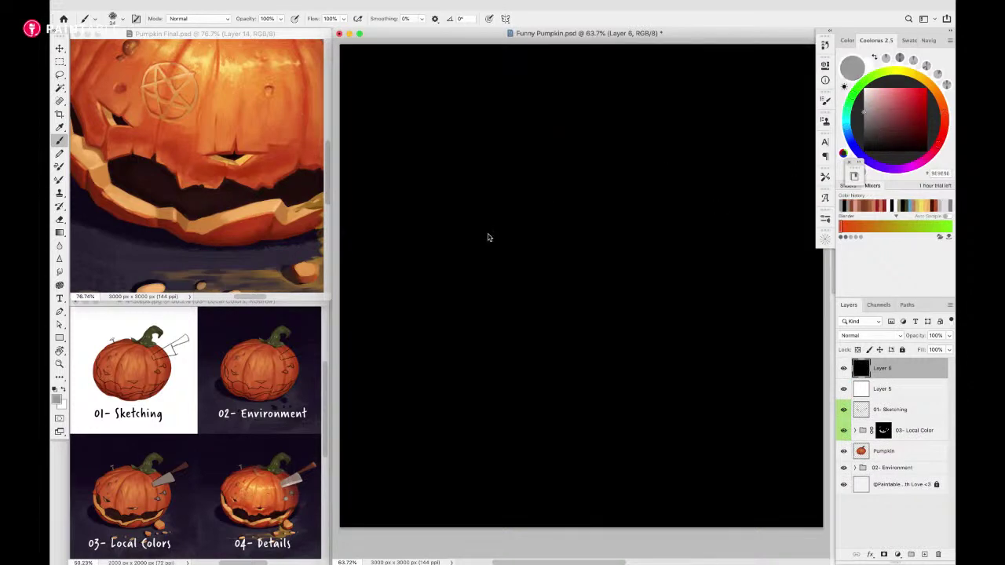
Sketch a jagged carved-mouth outline in gray on the black layer, with a downward light-direction arrow above it
drag(486, 238, 493, 236)
drag(409, 204, 683, 220)
key(super+z)
drag(480, 229, 473, 233)
mouse_move(428, 204)
mouse_down()
mouse_move(453, 239)
mouse_move(488, 224)
mouse_move(511, 255)
mouse_move(567, 256)
mouse_move(595, 235)
mouse_move(633, 263)
mouse_move(672, 234)
mouse_move(708, 259)
mouse_move(765, 184)
mouse_move(571, 190)
mouse_move(547, 221)
mouse_move(529, 189)
mouse_move(439, 205)
mouse_up()
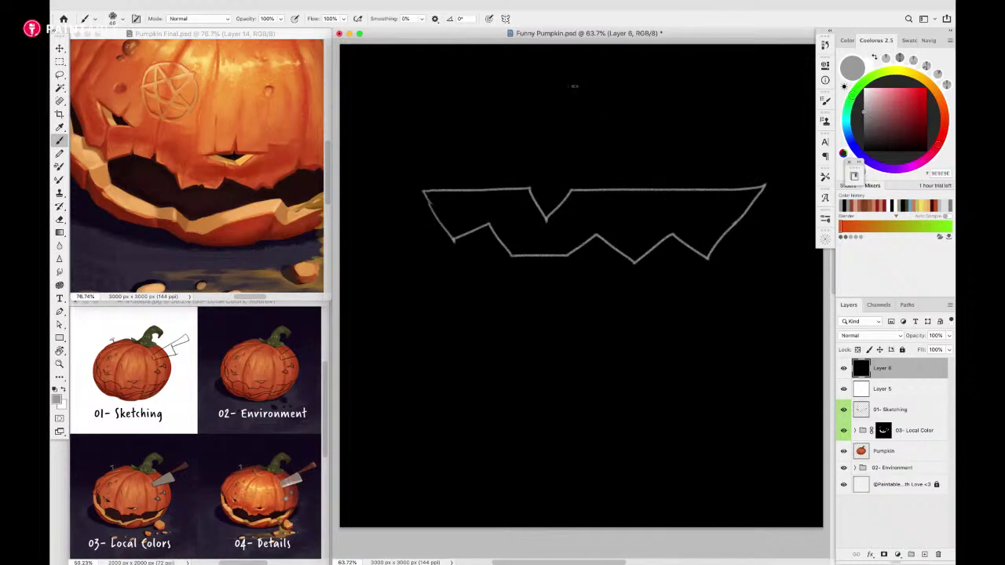
mouse_move(574, 66)
mouse_down()
mouse_move(580, 112)
mouse_move(564, 107)
mouse_move(601, 106)
mouse_up()
drag(844, 369, 844, 389)
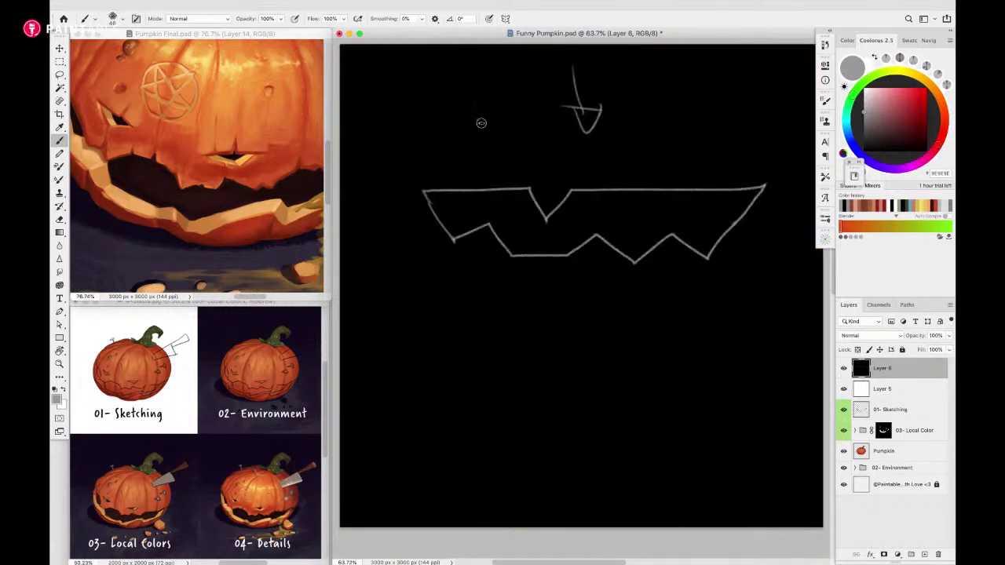
Draw a row of slanted light-ray strokes running down across the mouth outline
mouse_move(483, 127)
mouse_down()
mouse_move(509, 207)
mouse_move(507, 234)
mouse_up()
drag(508, 141, 534, 242)
drag(554, 132, 567, 229)
drag(567, 138, 588, 239)
drag(603, 140, 624, 252)
drag(641, 141, 648, 206)
drag(688, 153, 703, 234)
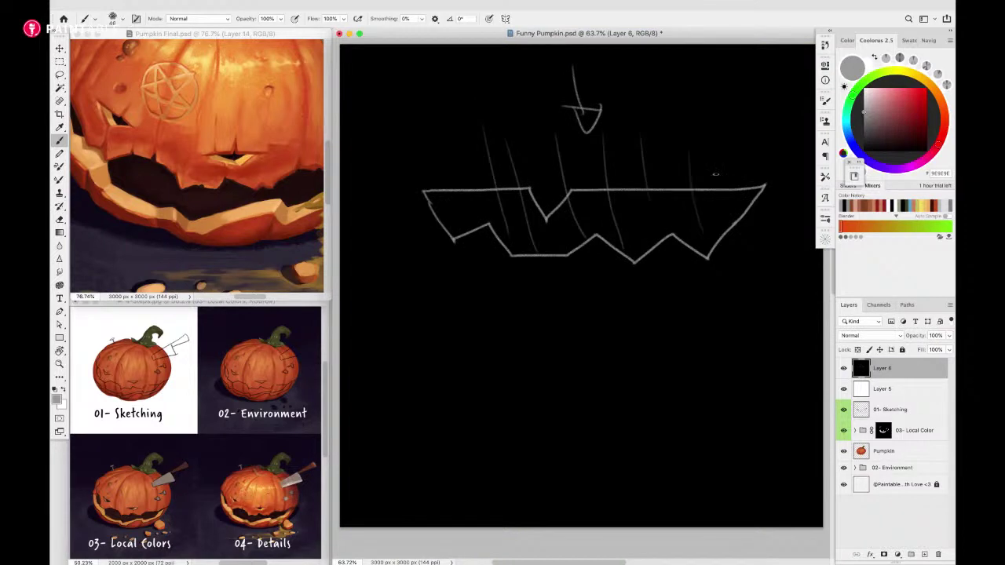
Undo all the light-ray strokes crossing the mouth outline
key(super+z)
key(super+z)
key(super+z)
key(super+z)
key(super+z)
key(super+z)
key(super+z)
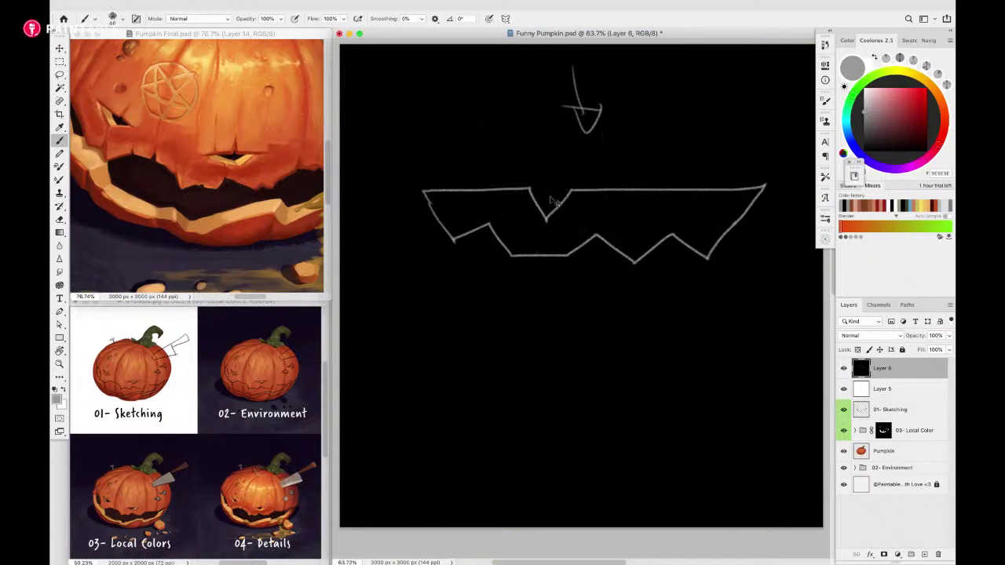
Below the mouth, sketch a vertical light ray meeting a horizontal surface, labeled 90°, and undo the extra shading stroke
mouse_move(569, 305)
mouse_down()
mouse_move(585, 377)
mouse_move(553, 375)
mouse_move(589, 375)
mouse_up()
mouse_move(598, 340)
mouse_down()
mouse_move(590, 360)
mouse_move(606, 346)
mouse_up()
drag(618, 337, 618, 340)
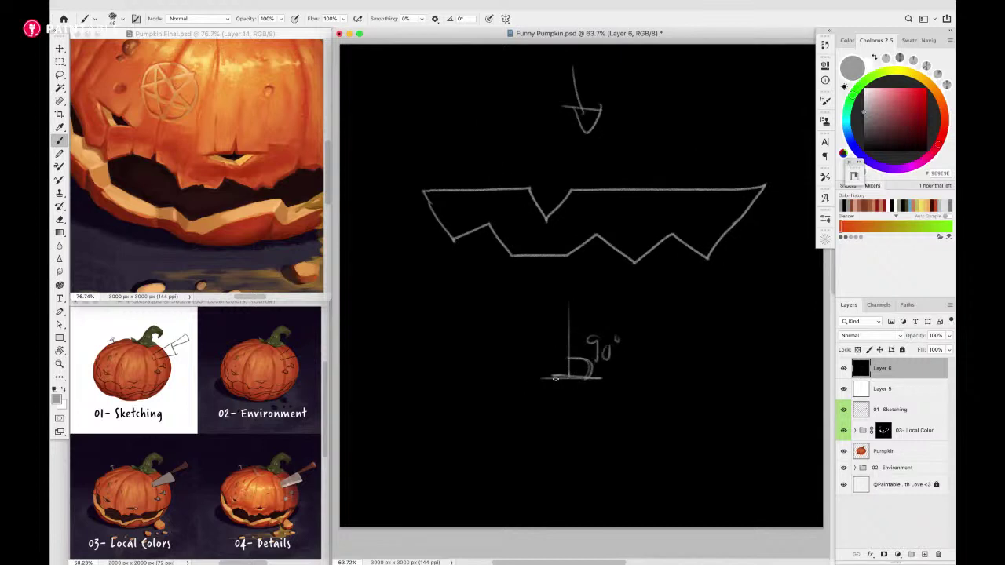
mouse_move(554, 379)
mouse_down()
mouse_move(605, 383)
mouse_move(597, 375)
mouse_up()
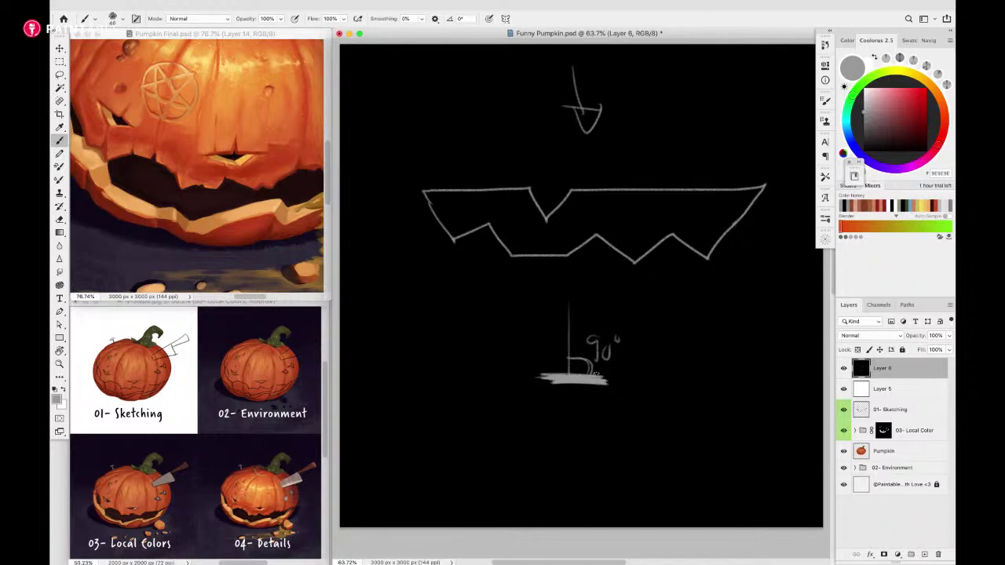
key(super+z)
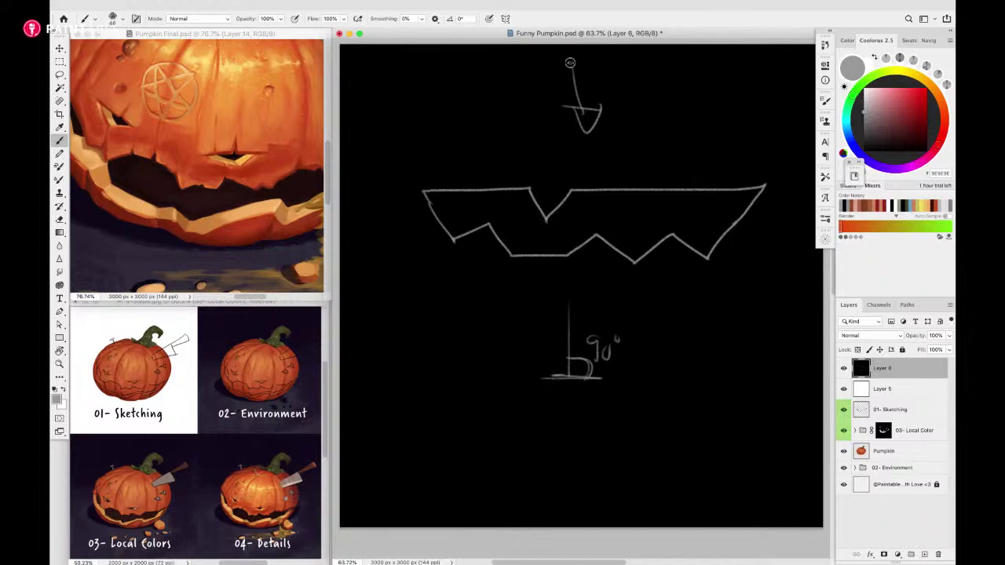
Sketch light rays above and across the mouth outline, with a right-angle mark where one meets its flat lower edge
drag(570, 62, 585, 125)
mouse_move(494, 128)
mouse_down()
mouse_move(525, 248)
mouse_move(543, 253)
mouse_move(522, 254)
mouse_move(538, 256)
mouse_up()
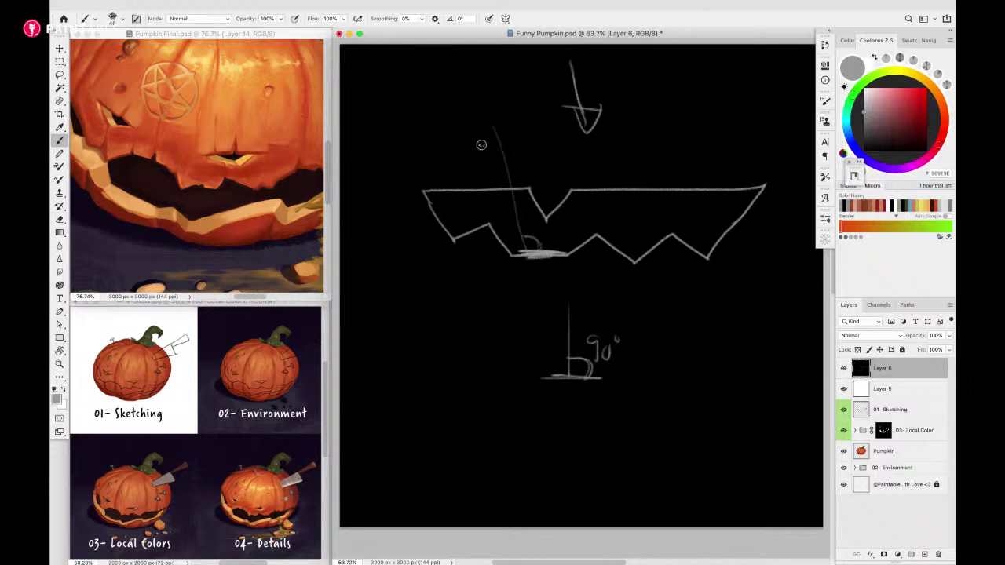
mouse_move(481, 132)
mouse_down()
mouse_move(501, 252)
mouse_move(505, 240)
mouse_up()
Undo the last light ray, then delete the black diagram layer and the blank layer beneath it
key(ctrl+z)
key(BackSpace)
key(BackSpace)
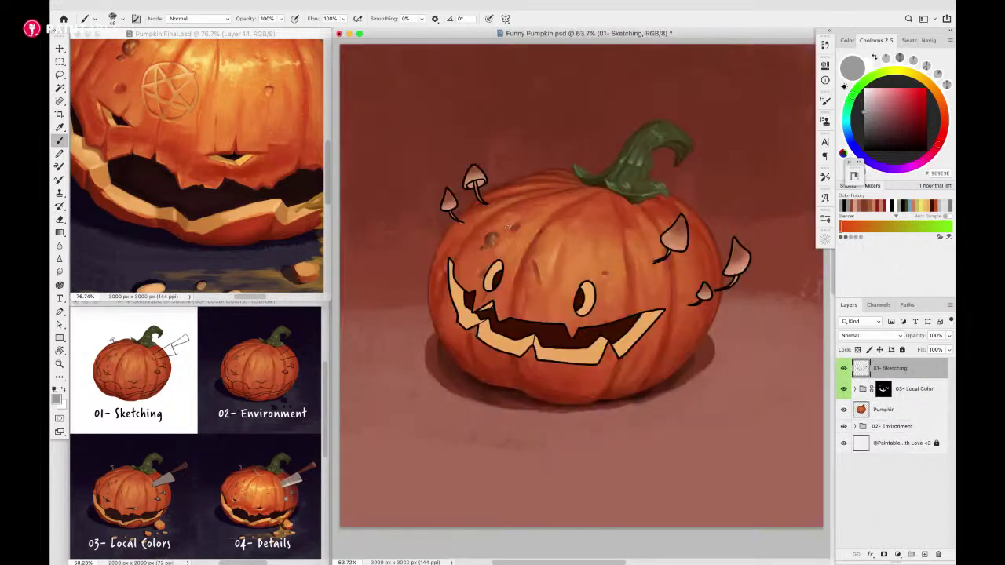
Expand the 03- Local Color group, add a new layer above Flat colors, and clip it to Flat colors
scroll(515, 351, up, 3)
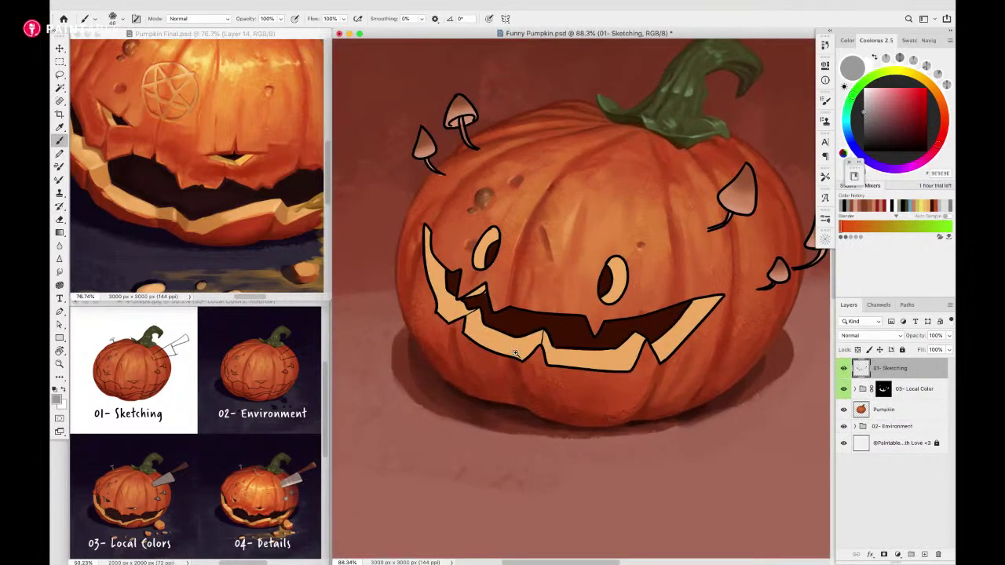
key(v)
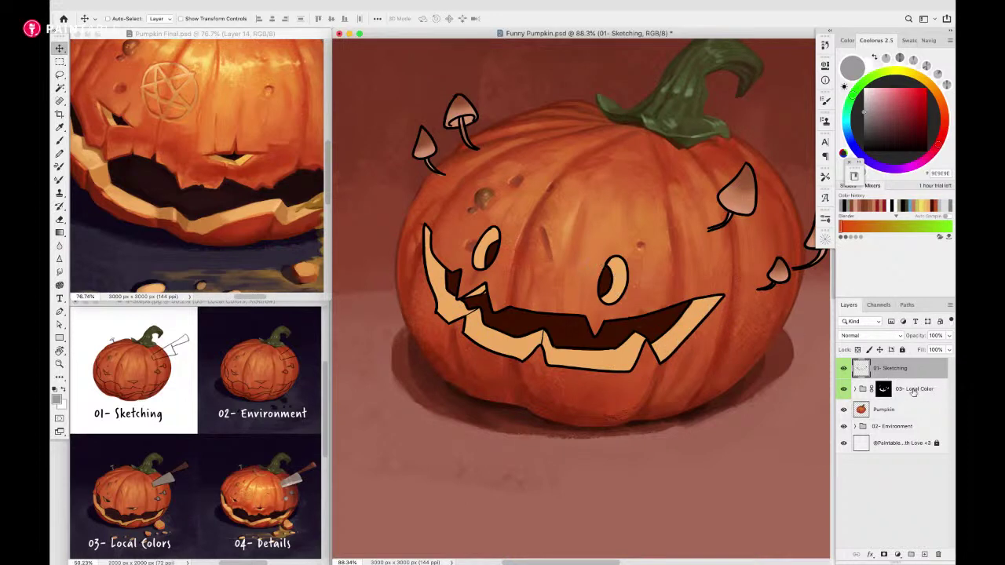
click(855, 390)
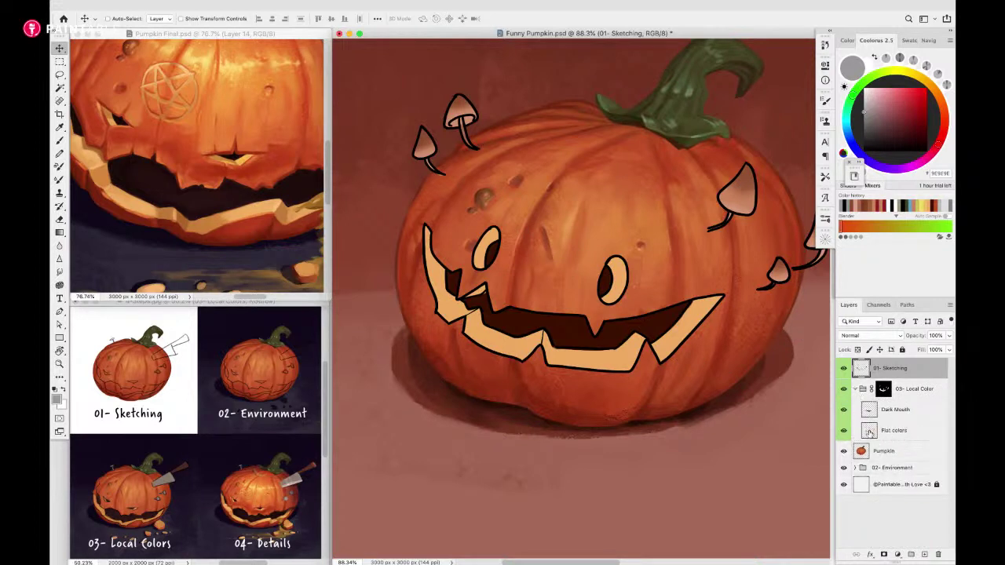
click(869, 432)
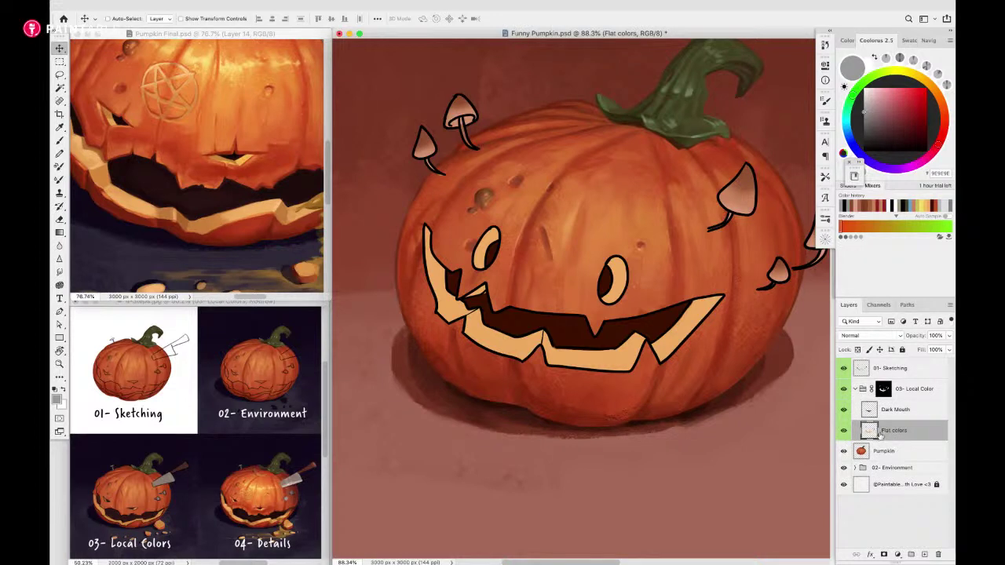
key(super+alt+shift+n)
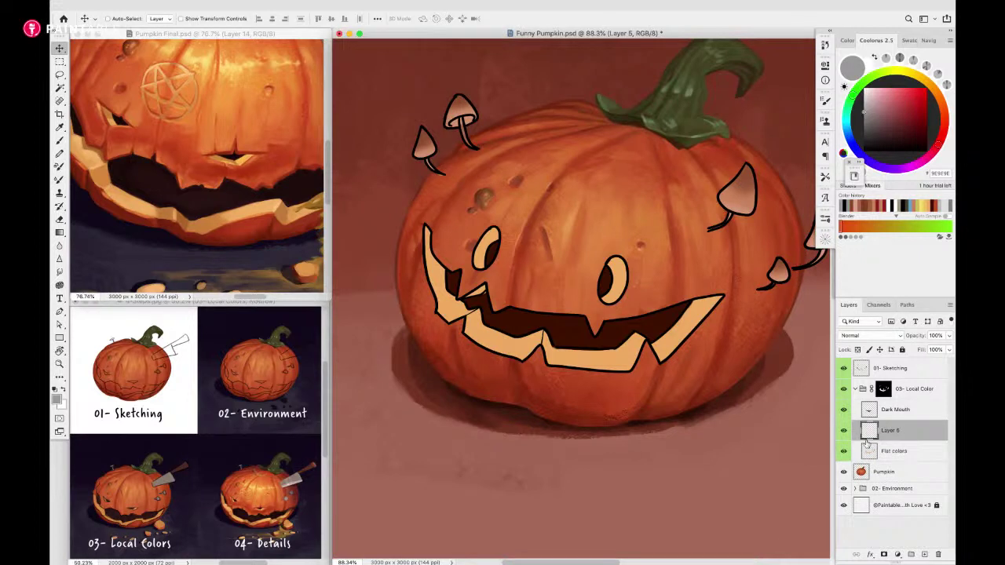
alt+click(873, 441)
Using the Soft Round 200 2 brush and the mouth's dark brown, softly shade the upper part of both eye cutouts
key(b)
right_click(542, 266)
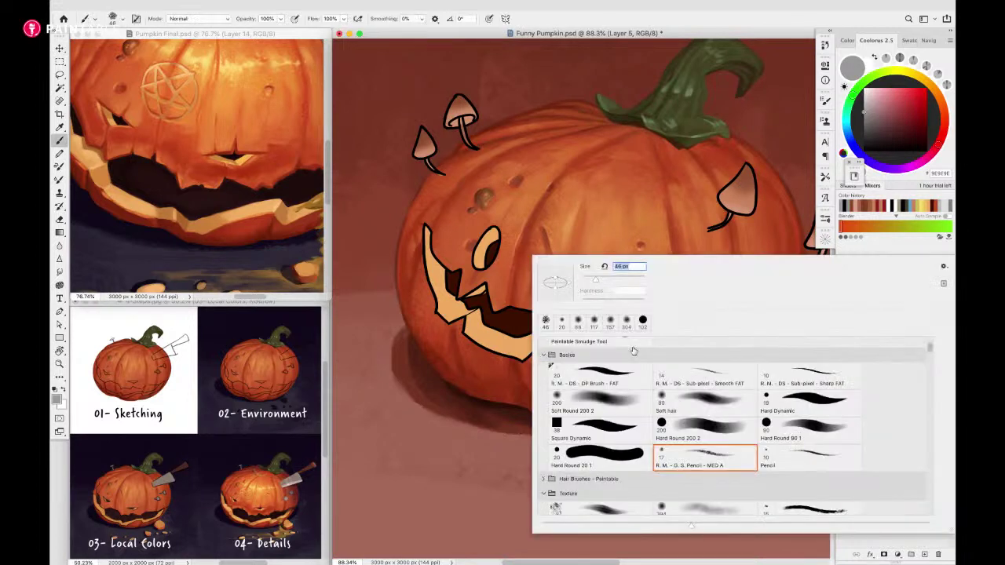
click(613, 388)
drag(429, 246, 494, 246)
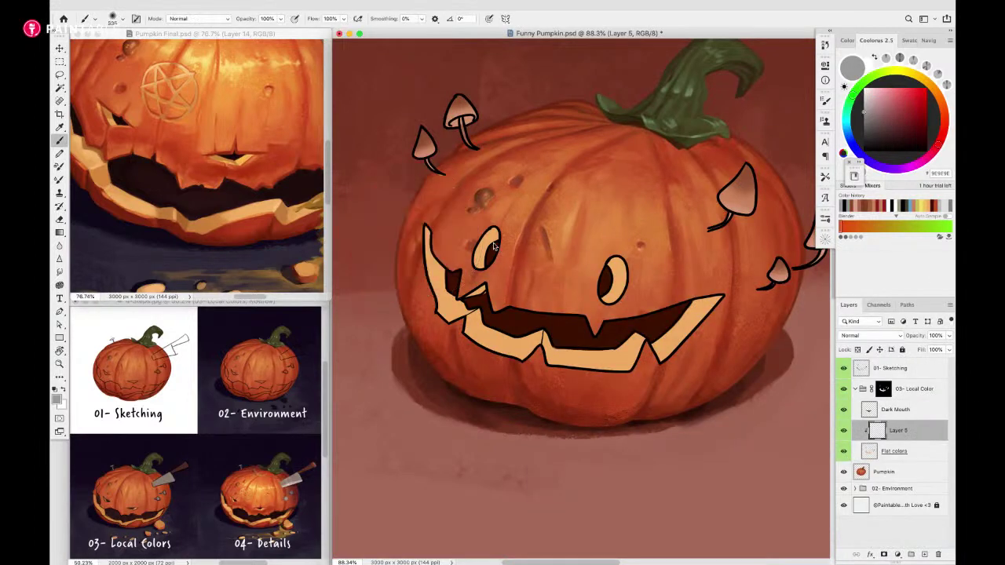
alt+click(457, 269)
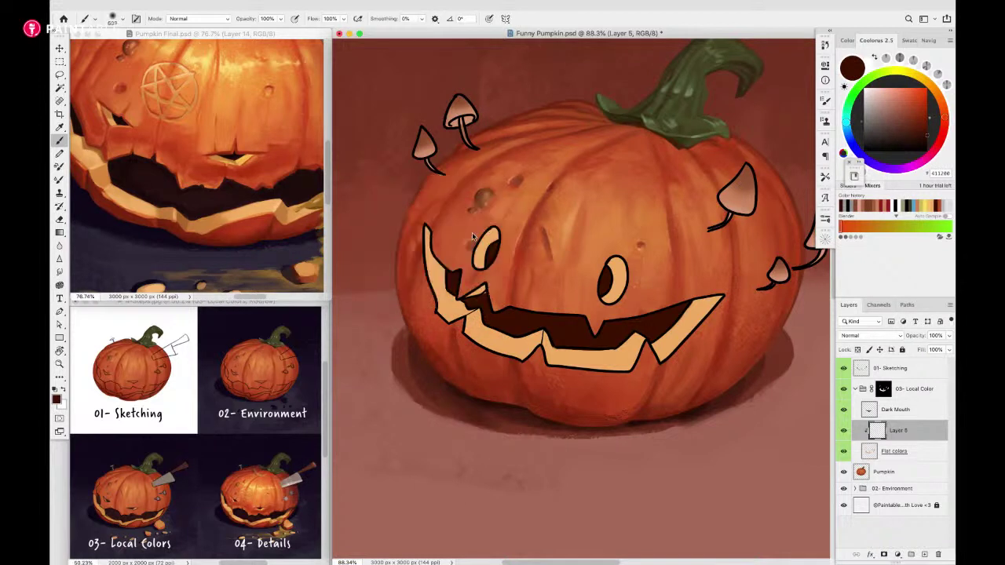
scroll(495, 240, up, 3)
mouse_move(495, 241)
ctrl+alt+mouse_down()
mouse_move(509, 219)
mouse_move(491, 228)
mouse_move(477, 280)
ctrl+alt+mouse_up()
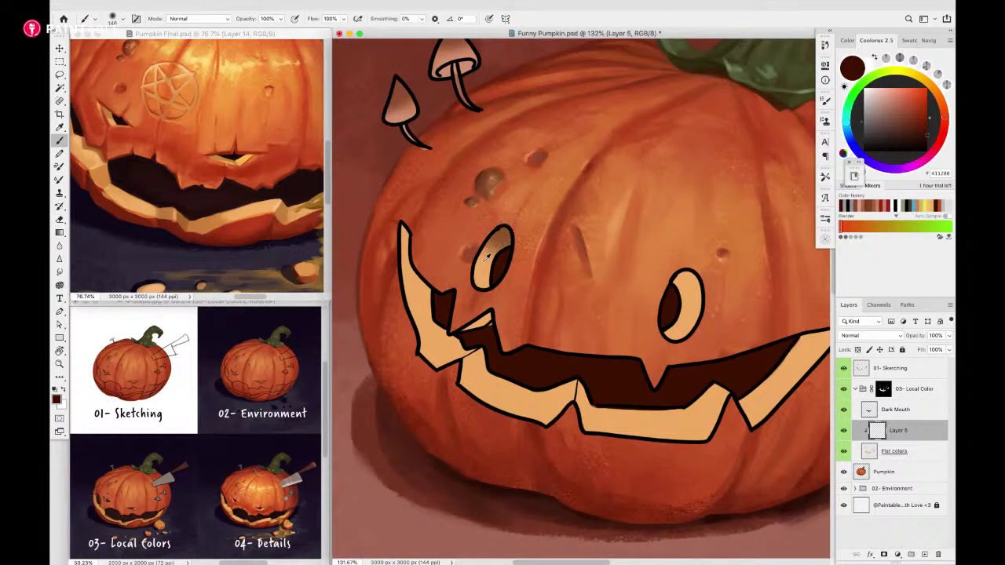
drag(516, 223, 495, 246)
mouse_move(672, 274)
mouse_down()
mouse_move(690, 297)
mouse_move(675, 284)
mouse_move(683, 276)
mouse_up()
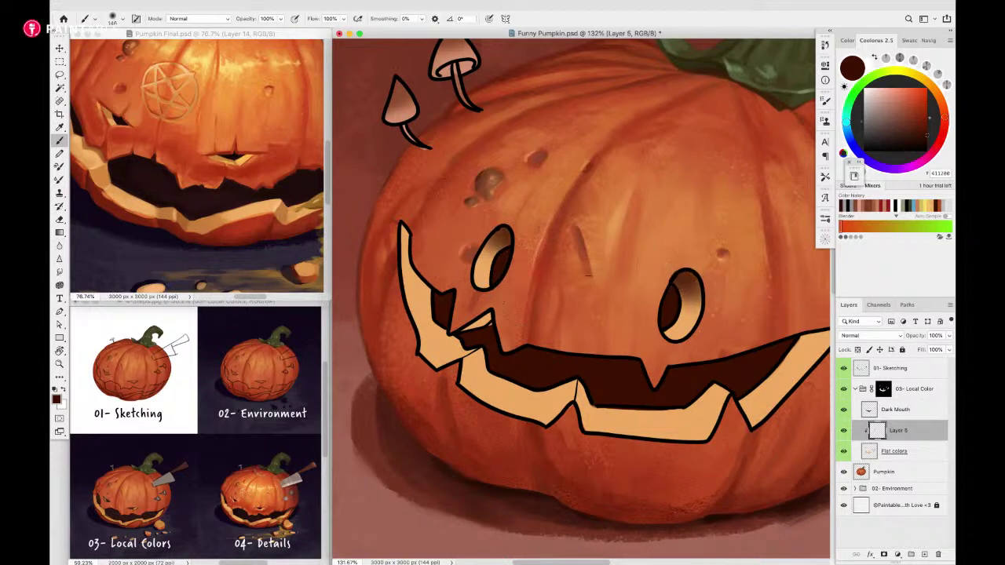
With a 324 px soft brush, shade the upper tips of the carved mouth rim at both corners in dark brown
scroll(576, 247, down, 3)
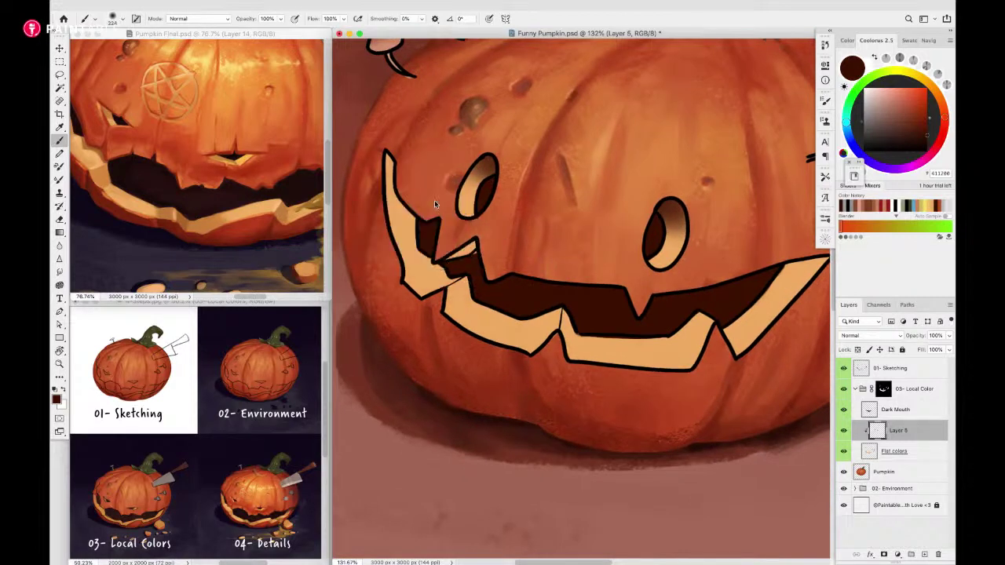
mouse_move(396, 165)
mouse_down()
mouse_move(403, 228)
mouse_move(407, 146)
mouse_up()
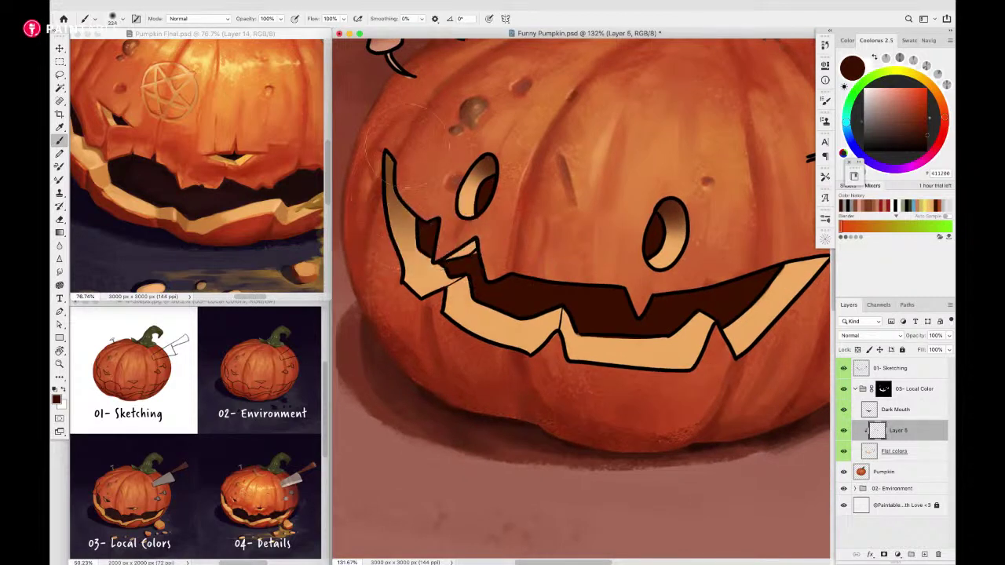
scroll(667, 294, right, 3)
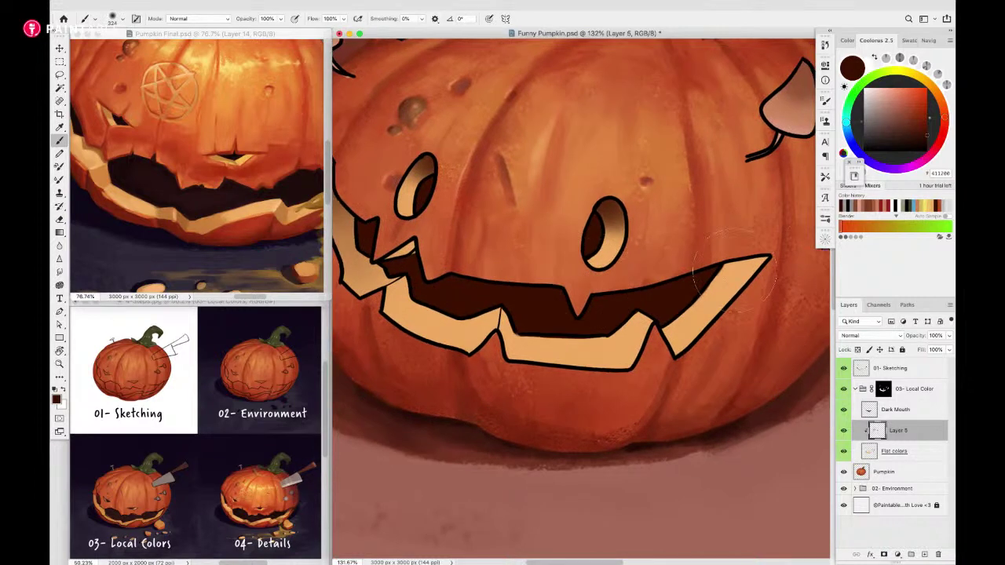
scroll(592, 322, down, 2)
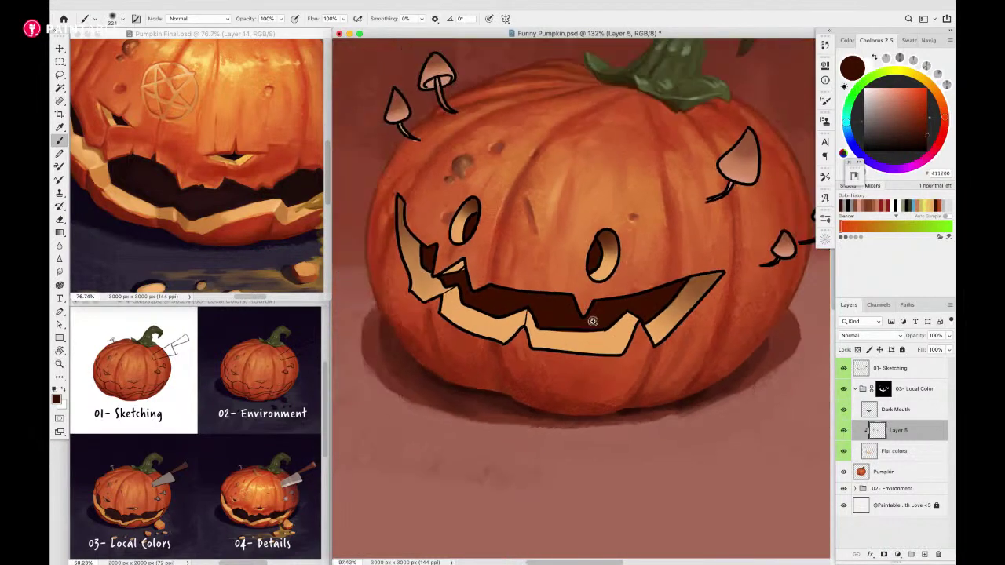
drag(522, 309, 548, 325)
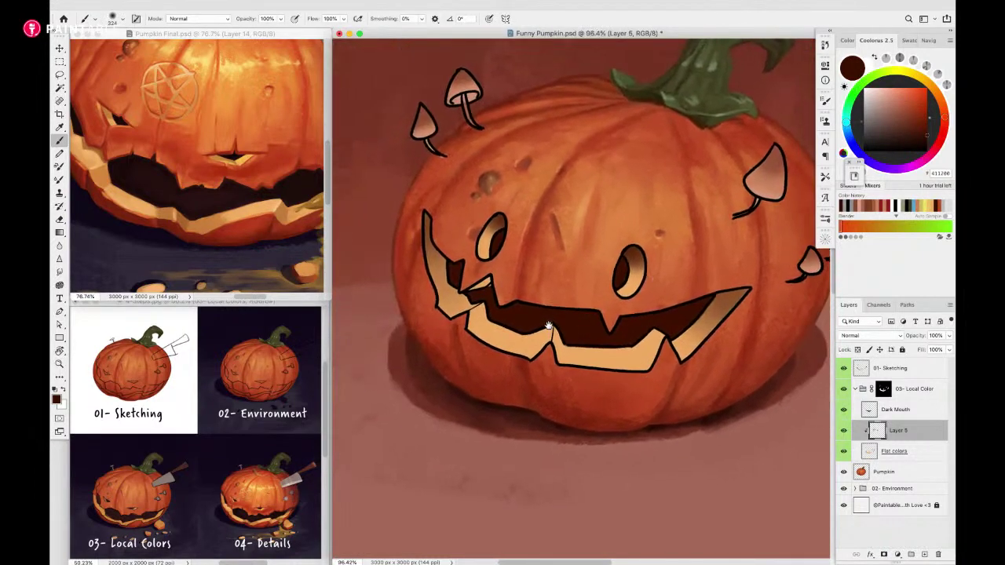
Add a second clipped layer above the soft shading layer and choose the Sampled Brush 3 18 brush
key(ctrl+shift+alt+n)
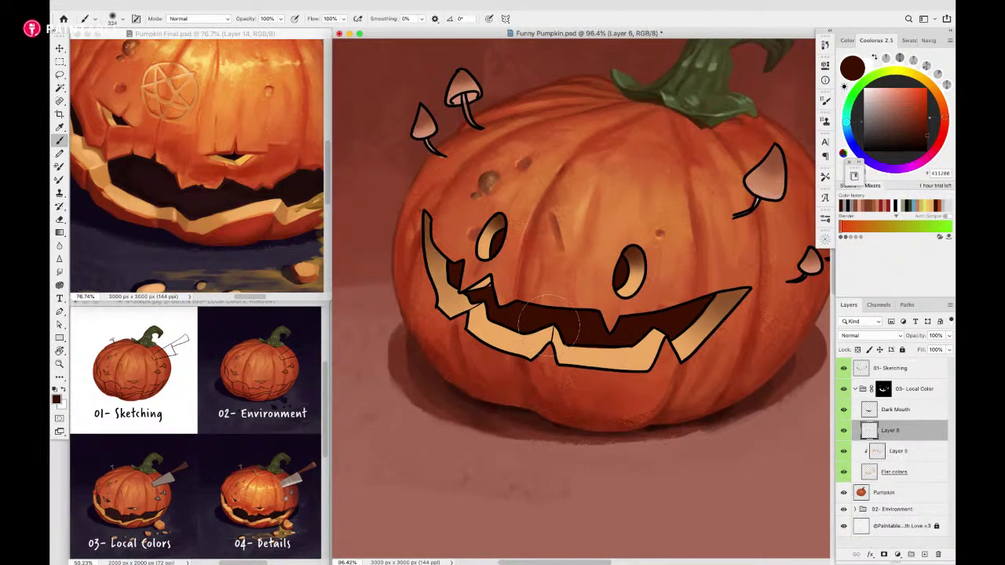
alt+click(864, 441)
right_click(546, 248)
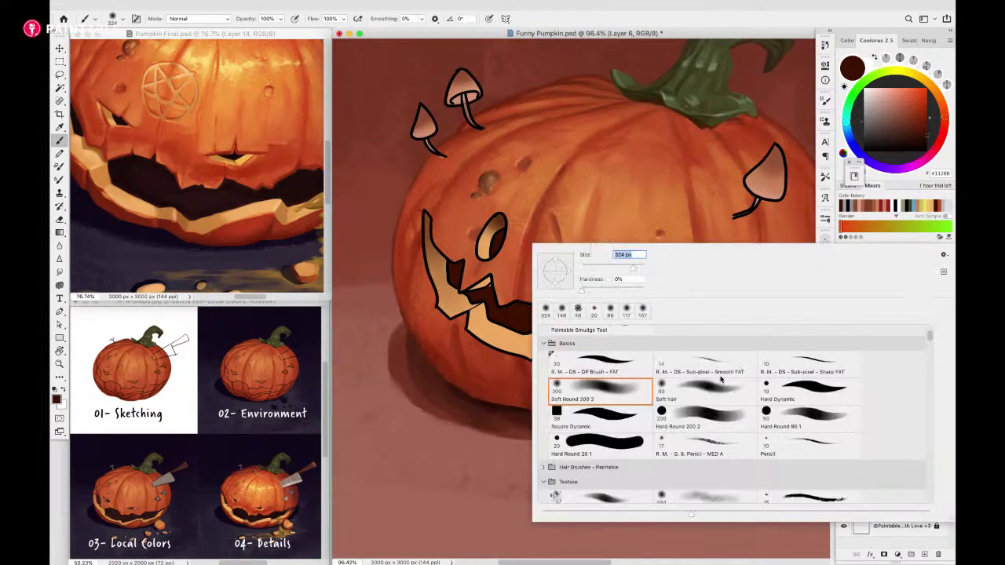
scroll(707, 424, up, 5)
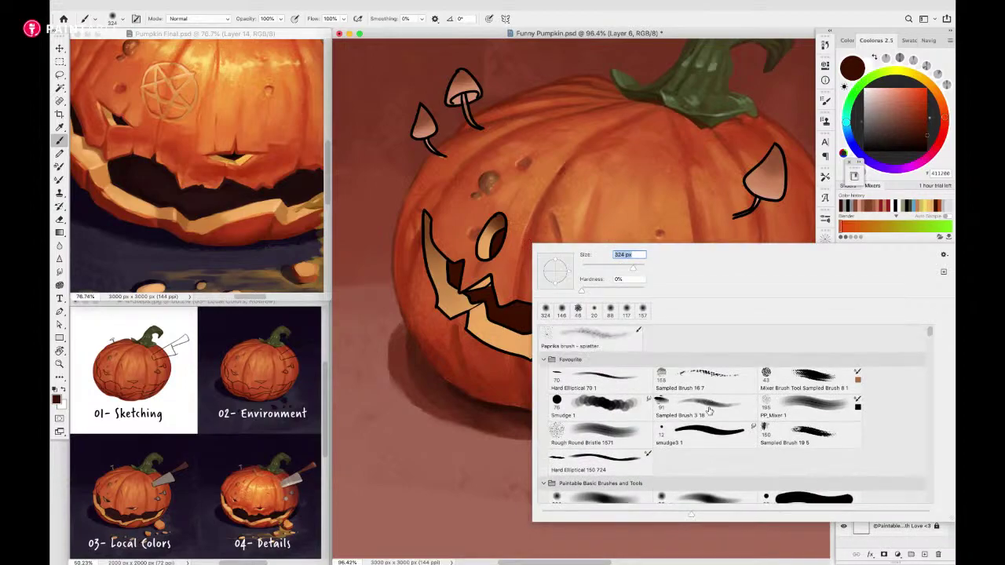
click(709, 407)
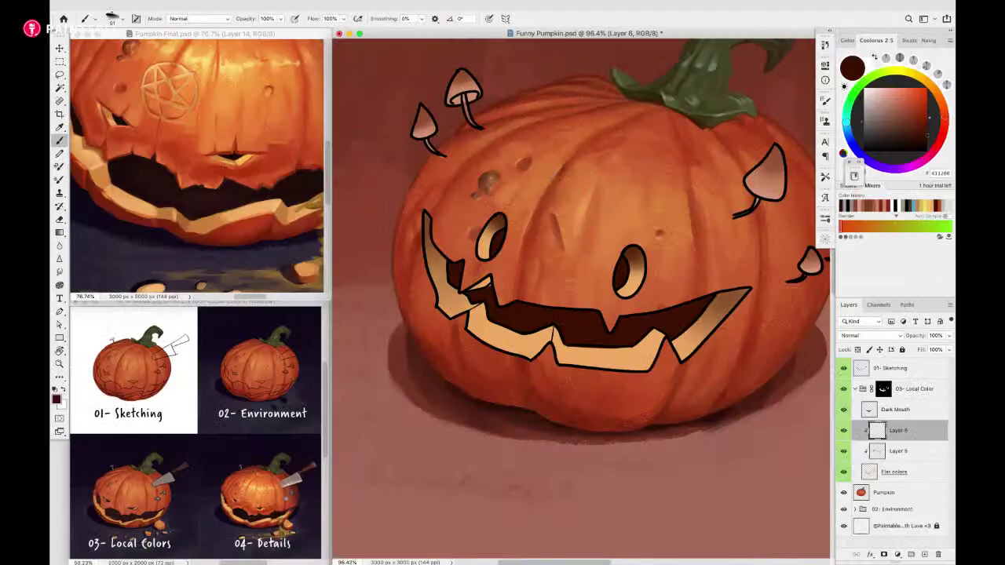
Lower the 01- Sketching layer's opacity to 19% and then hide the layer
scroll(465, 293, up, 2)
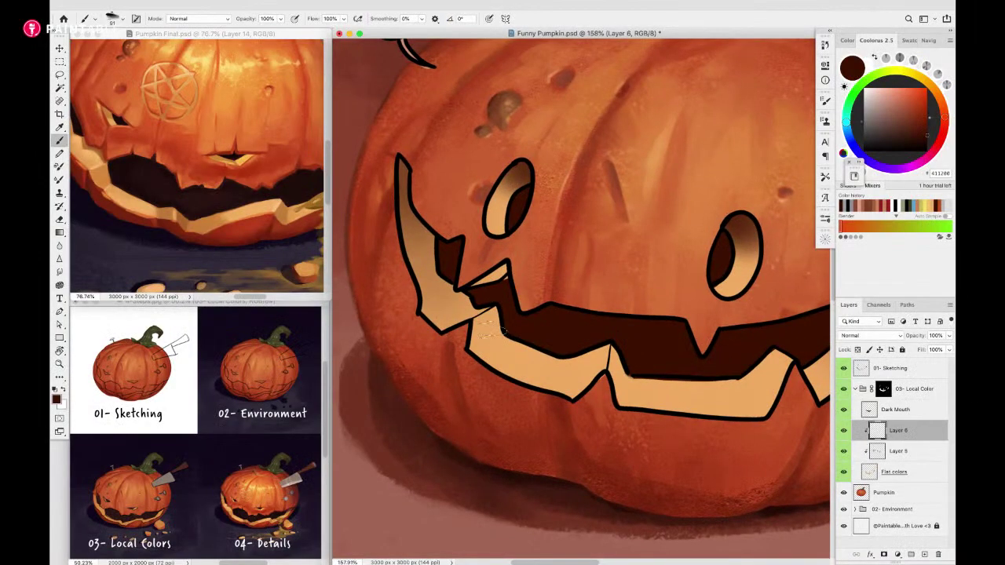
click(895, 369)
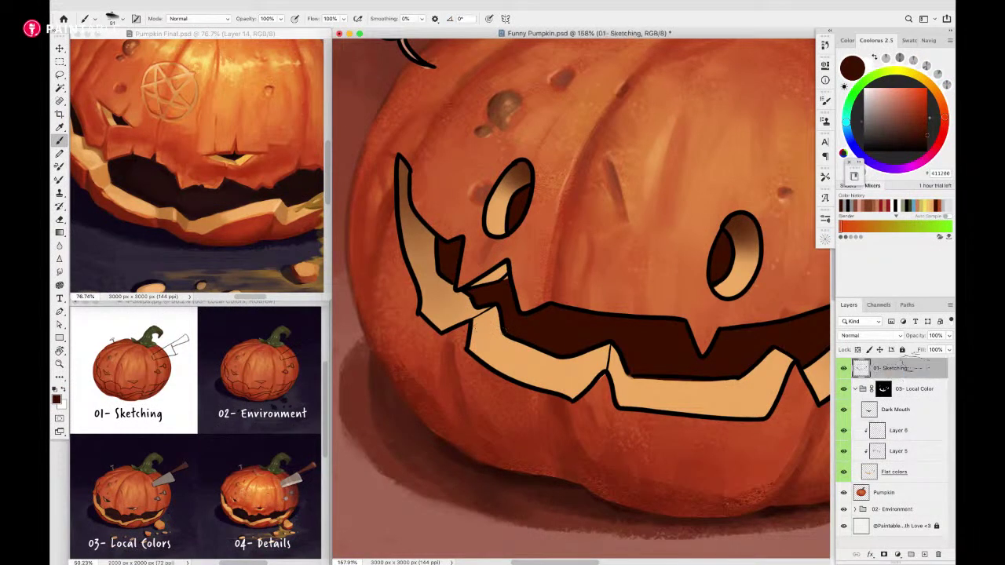
drag(917, 338, 906, 337)
drag(911, 338, 908, 338)
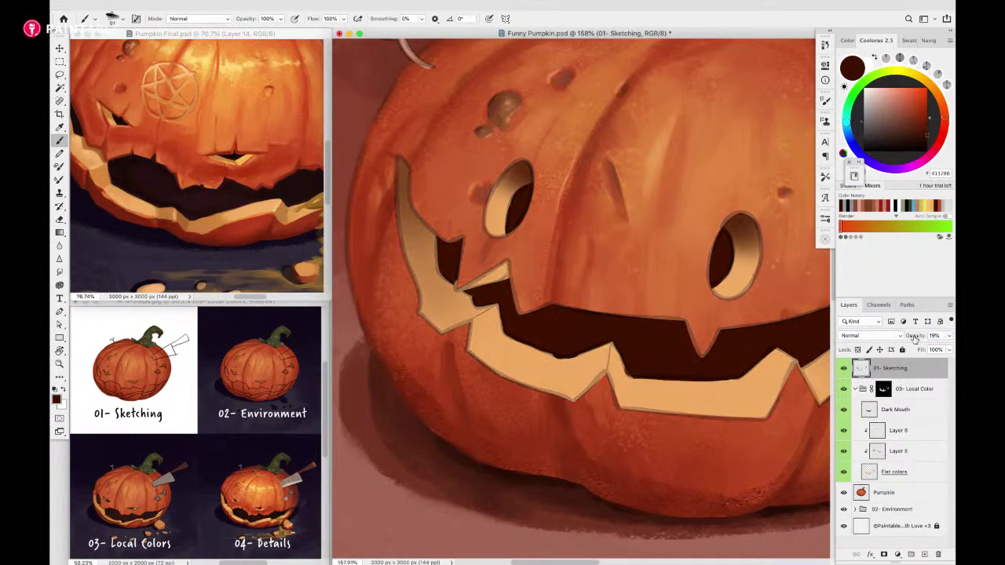
scroll(621, 336, down, 10)
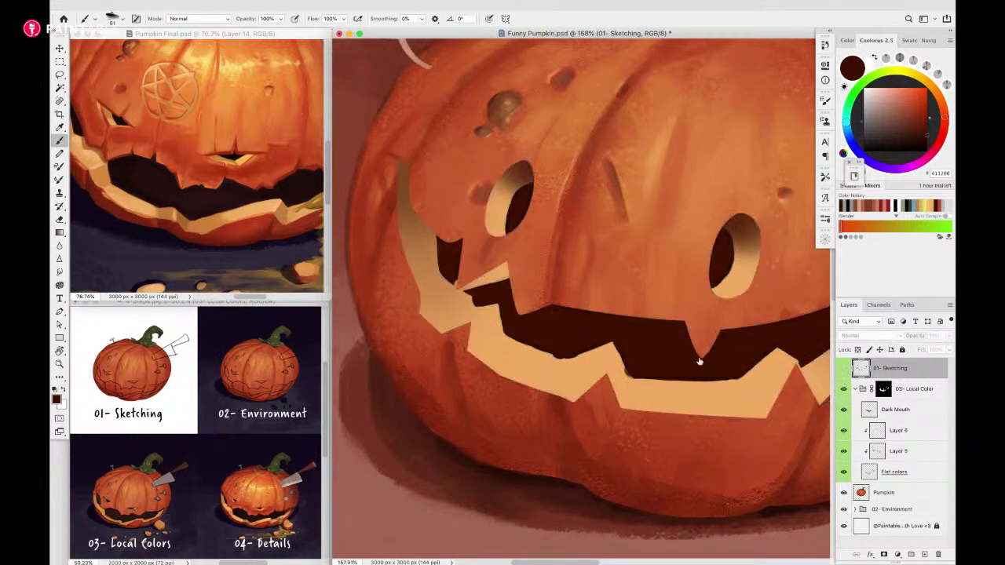
scroll(559, 331, up, 7)
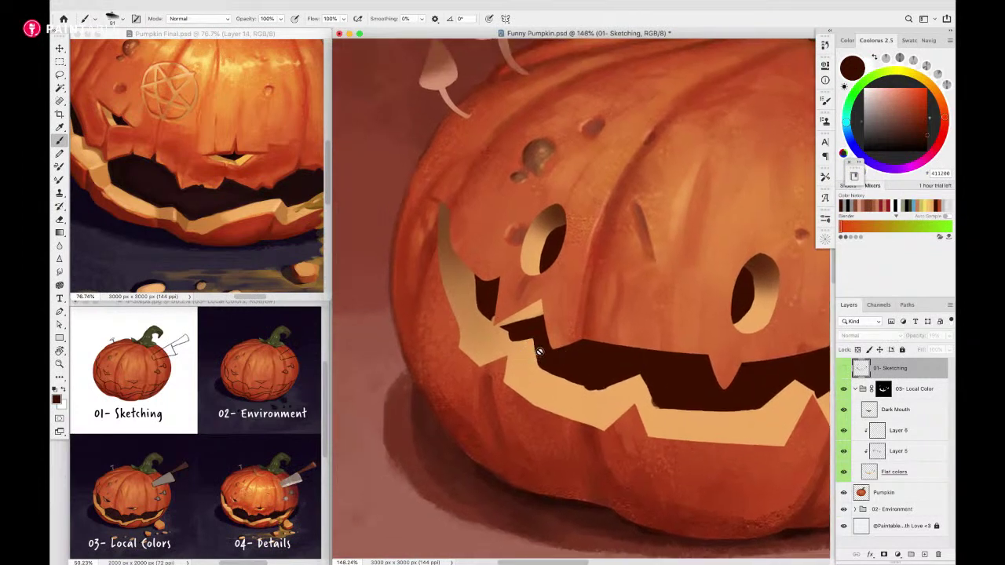
On the new clipped layer, paint brown shadow facets on the lower mouth rim near the left corner, using a sampled brown and a darker shade
click(898, 430)
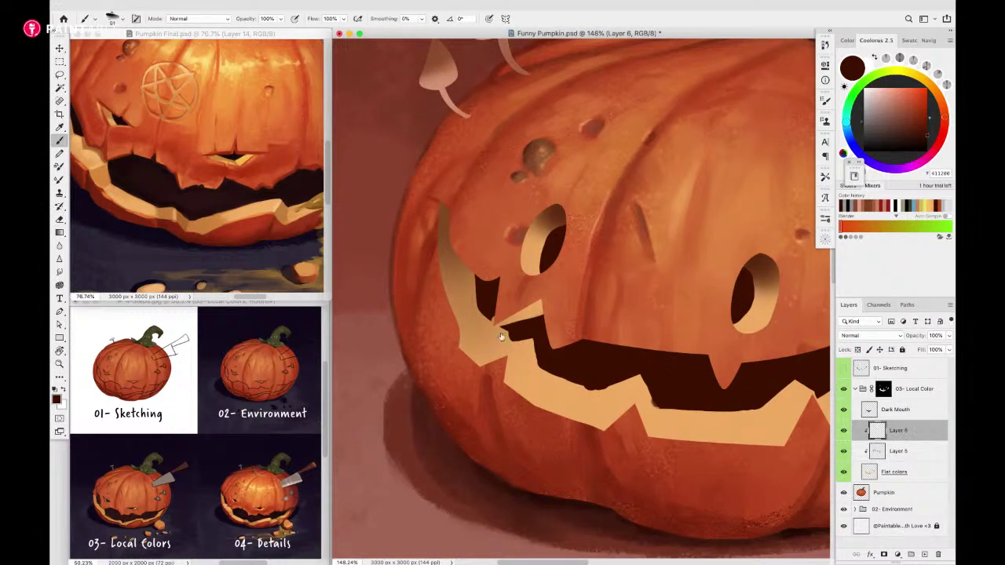
alt+click(454, 283)
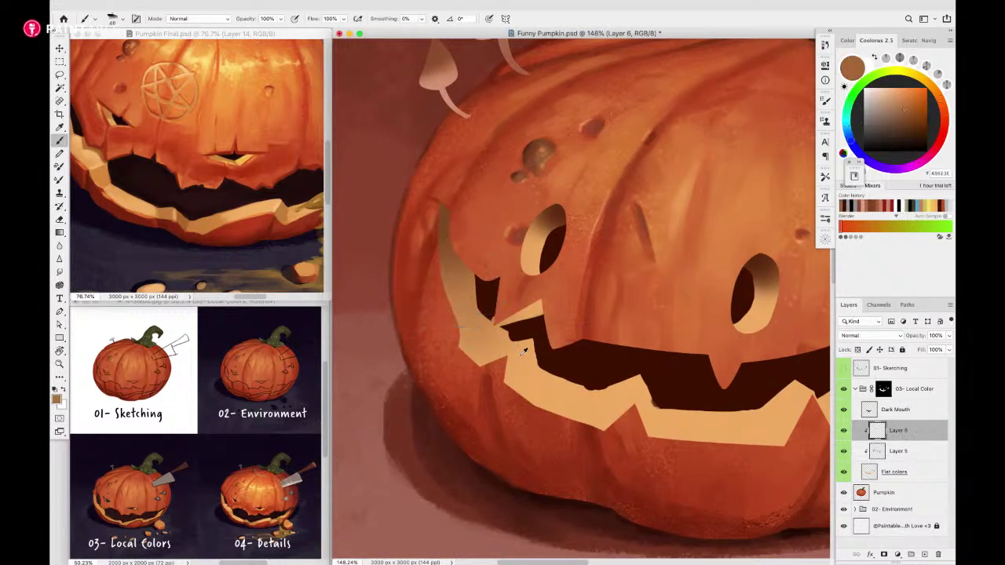
mouse_move(508, 362)
mouse_down()
mouse_move(534, 342)
mouse_move(501, 366)
mouse_move(540, 342)
mouse_move(497, 378)
mouse_move(541, 352)
mouse_move(497, 350)
mouse_up()
drag(911, 112, 909, 122)
drag(485, 363, 527, 338)
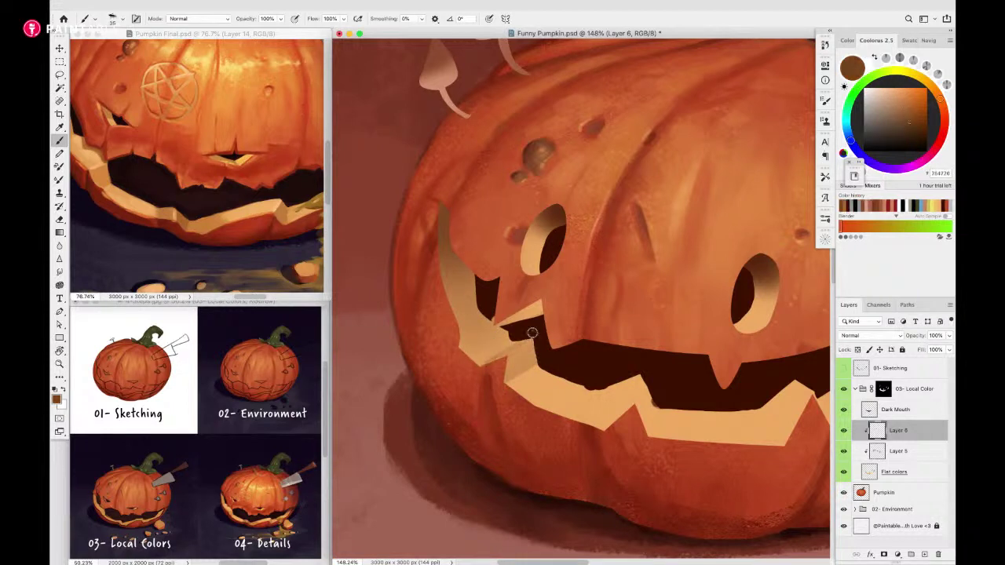
mouse_move(483, 365)
mouse_down()
mouse_move(523, 337)
mouse_move(469, 371)
mouse_move(516, 344)
mouse_up()
Sample the rim's tan tones and paint them over the left mouth corner to refine the shaded facets
alt+click(511, 350)
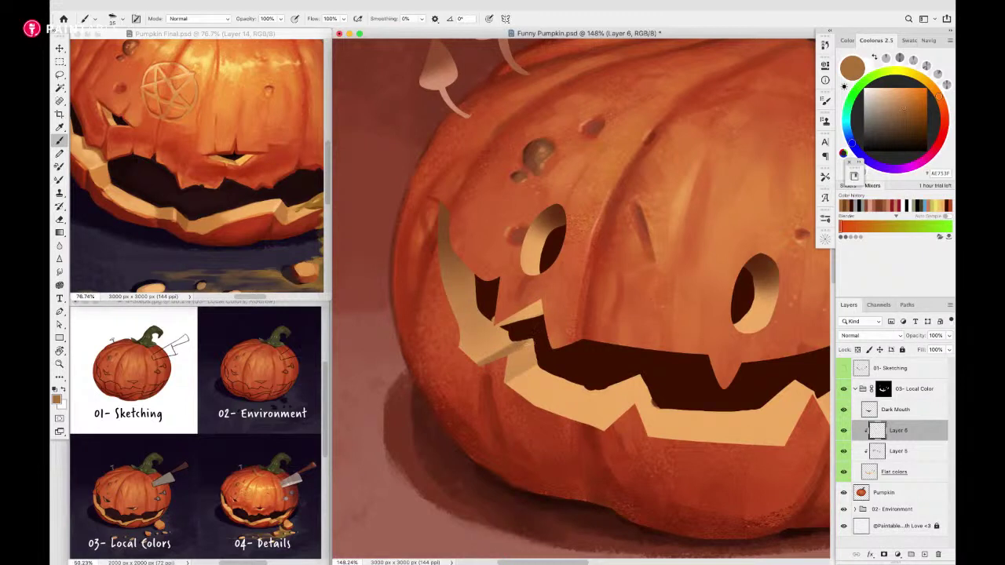
alt+click(520, 352)
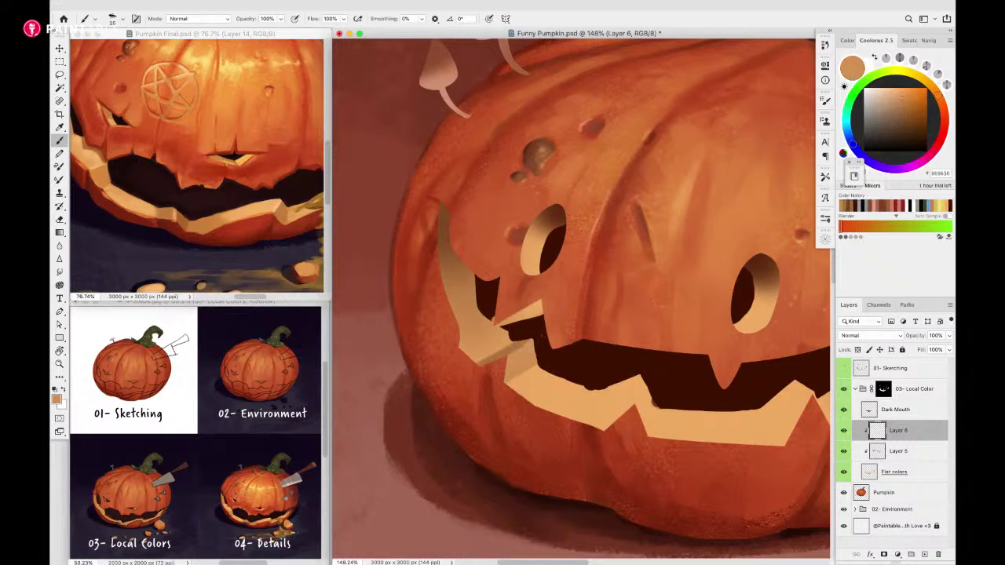
alt+click(463, 332)
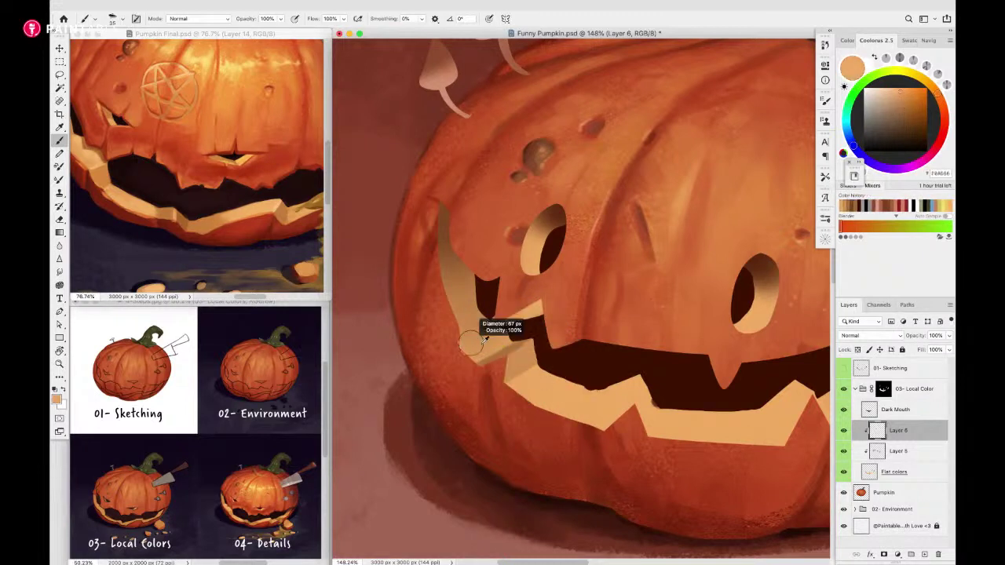
drag(472, 337, 460, 336)
Shade the small wedge of rim above the left mouth corner with a sampled brown and a darker brown
alt+click(512, 341)
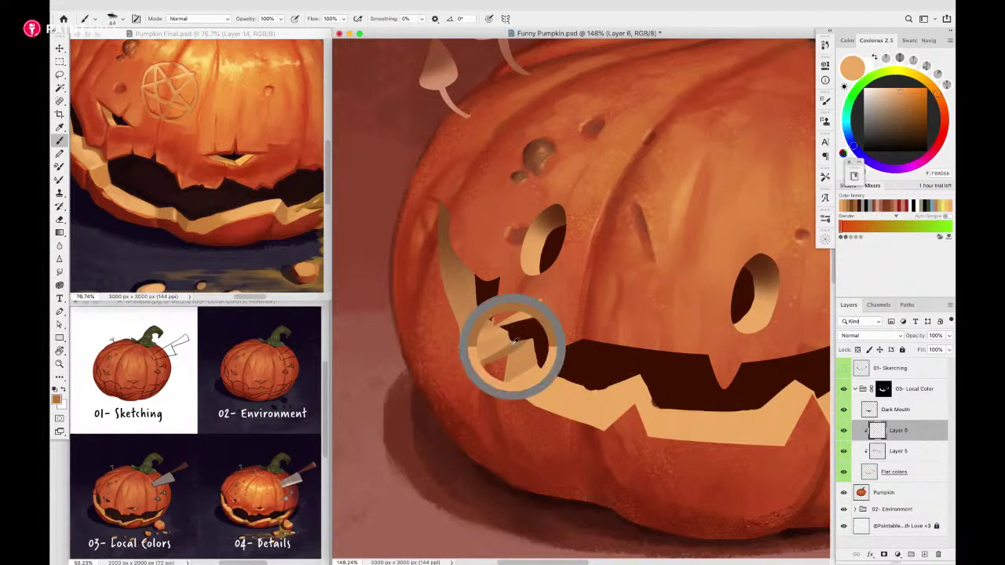
drag(522, 310, 556, 313)
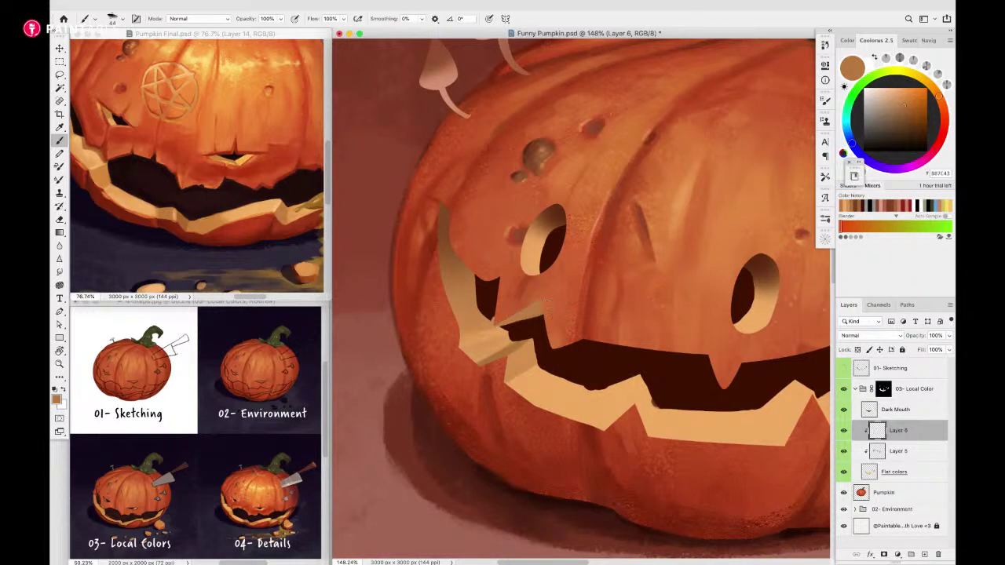
click(906, 118)
drag(567, 316, 580, 315)
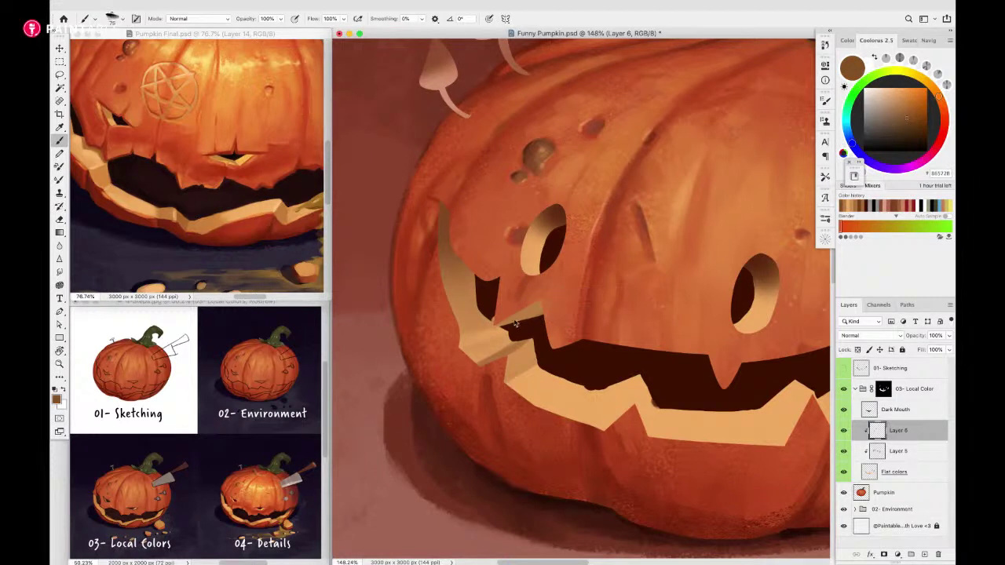
Finish the brown shading on the wedge above the left mouth corner and highlight the lower rim beside it with a lighter orange
drag(509, 325, 560, 296)
alt+click(539, 302)
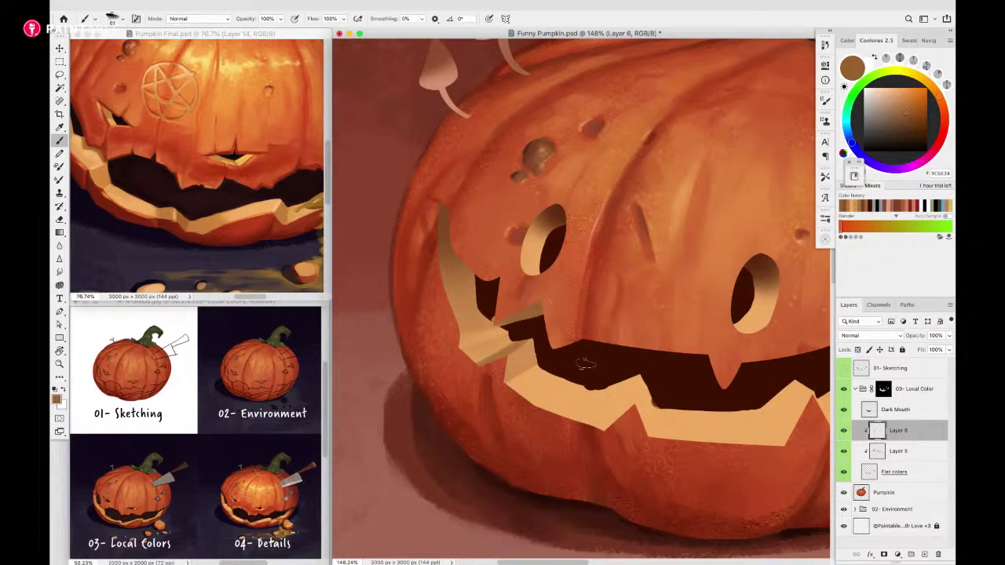
alt+click(541, 386)
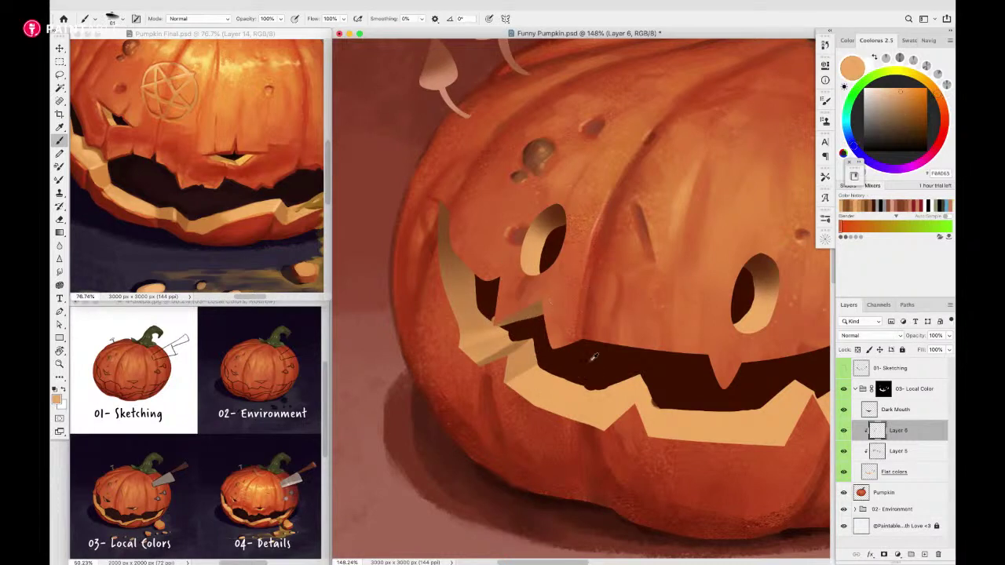
drag(900, 93, 895, 87)
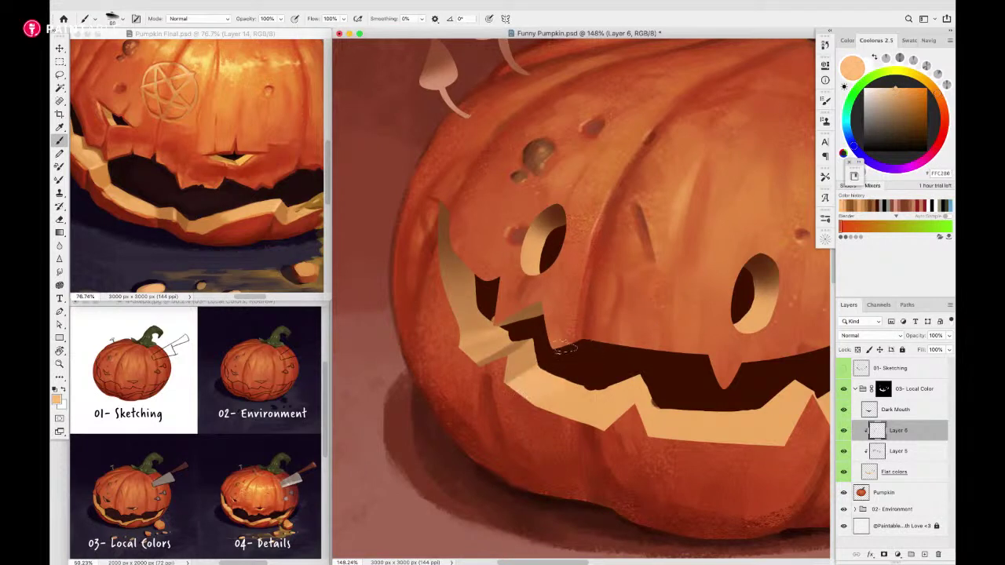
Shade the facets around the notch between the left and central lower rim sections with a darker tan
alt+click(641, 388)
mouse_move(620, 393)
mouse_down()
mouse_move(607, 444)
mouse_move(619, 407)
mouse_up()
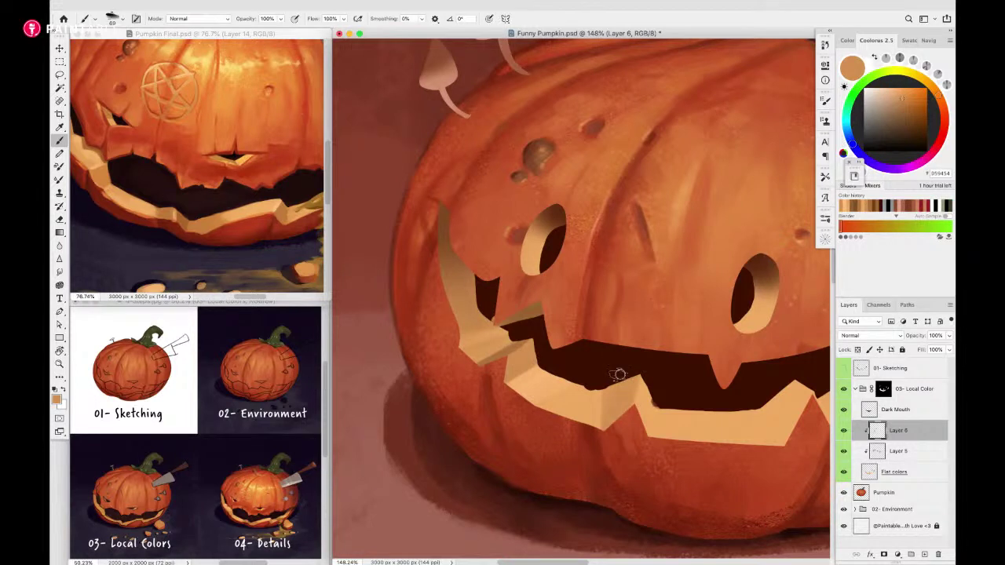
key([)
alt+click(520, 340)
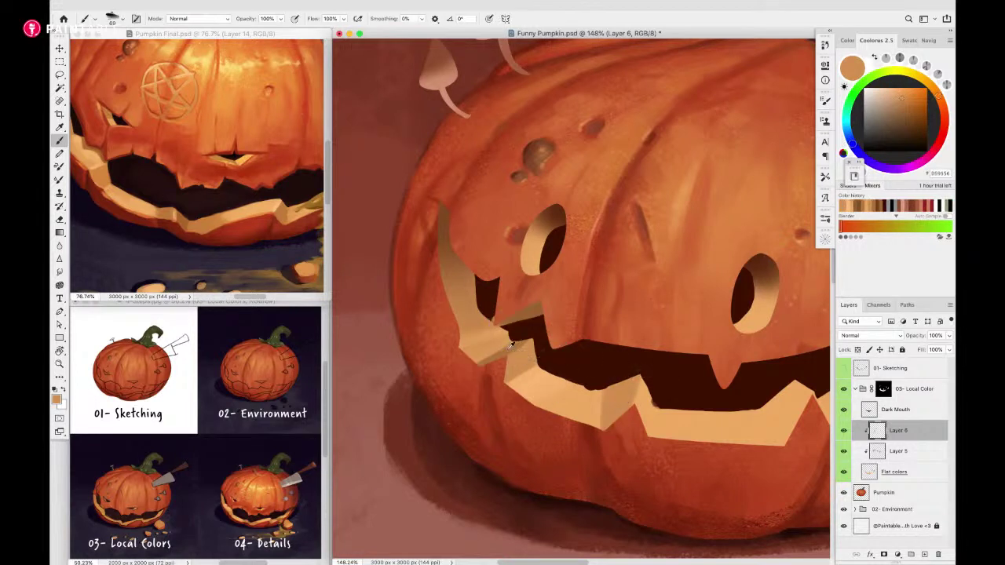
alt+click(509, 348)
alt+click(648, 395)
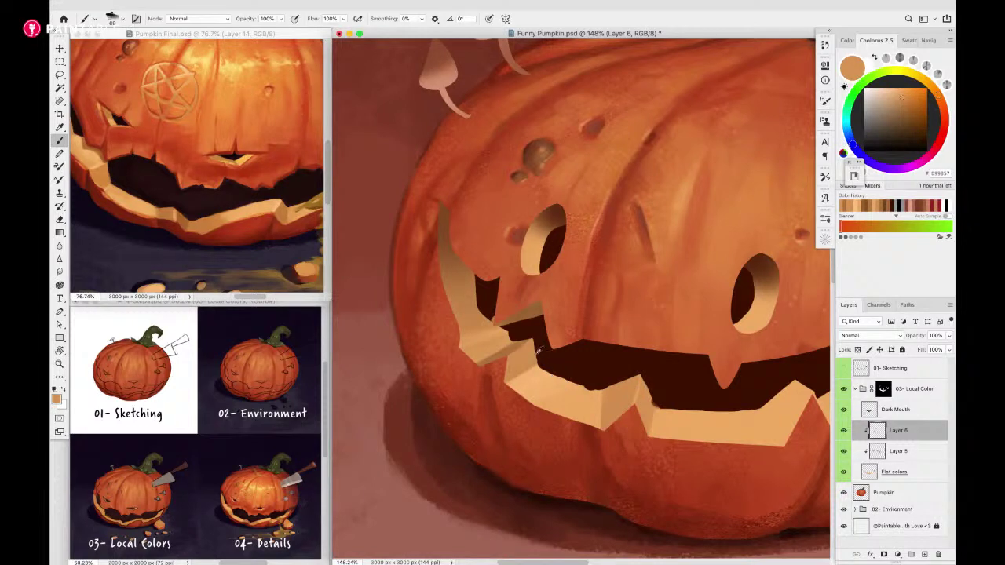
Refine the small facet near the left mouth corner using light and darker tans sampled from the rim
scroll(540, 349, up, 3)
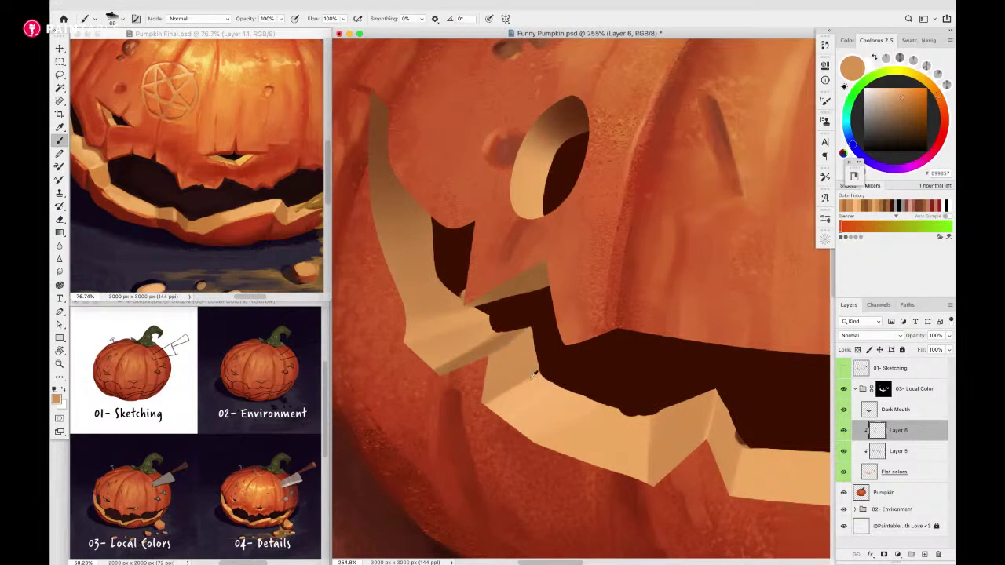
alt+click(516, 390)
mouse_move(500, 342)
mouse_down()
mouse_move(481, 342)
mouse_move(493, 352)
mouse_up()
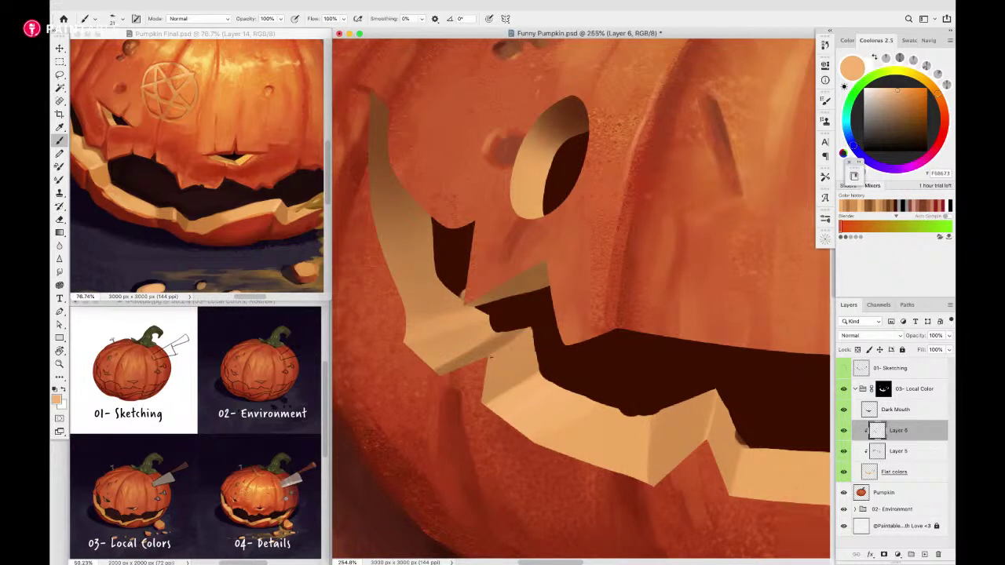
alt+click(505, 329)
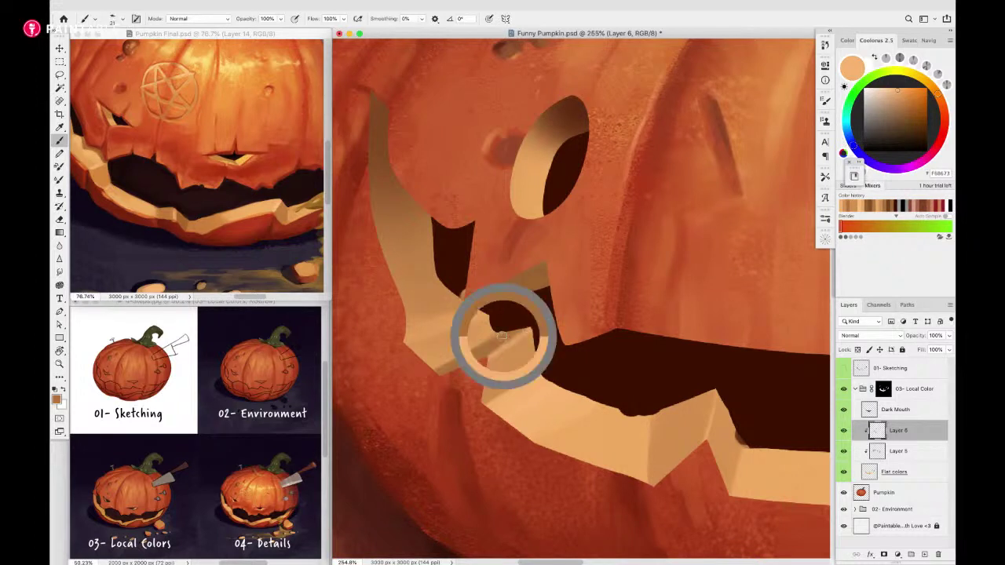
alt+click(496, 351)
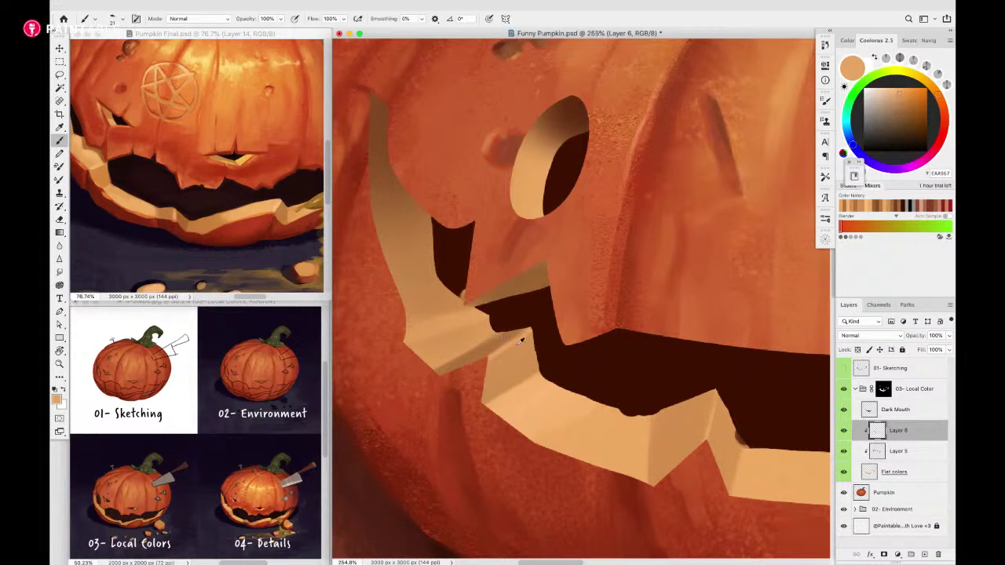
Set the brush opacity to 99% and brighten the central lower rim section with a sampled tan and a lighter tint of it
drag(667, 417, 561, 389)
scroll(561, 388, up, 3)
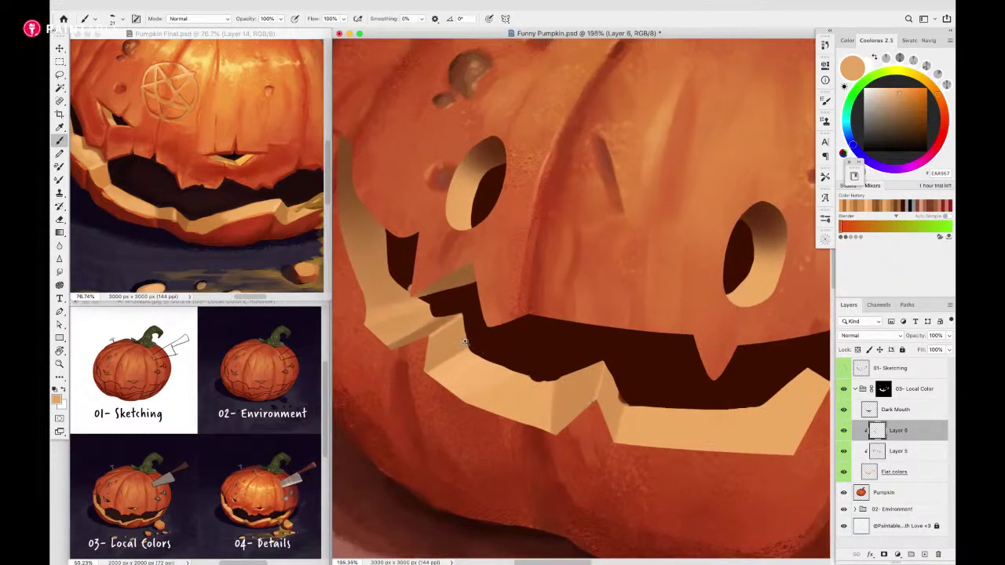
scroll(600, 370, up, 2)
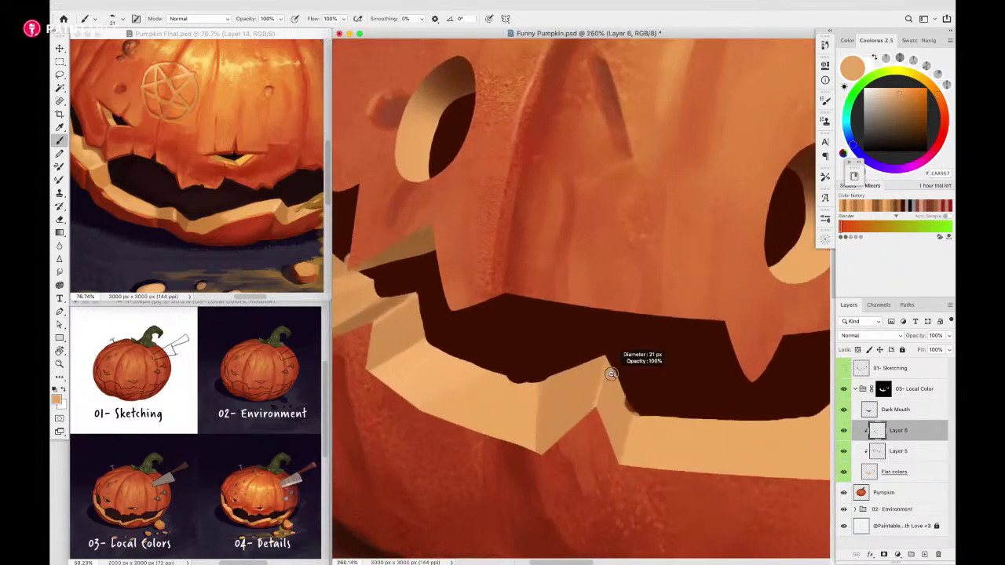
key(9)
key(9)
scroll(606, 381, down, 3)
drag(544, 371, 583, 388)
alt+click(428, 358)
click(564, 390)
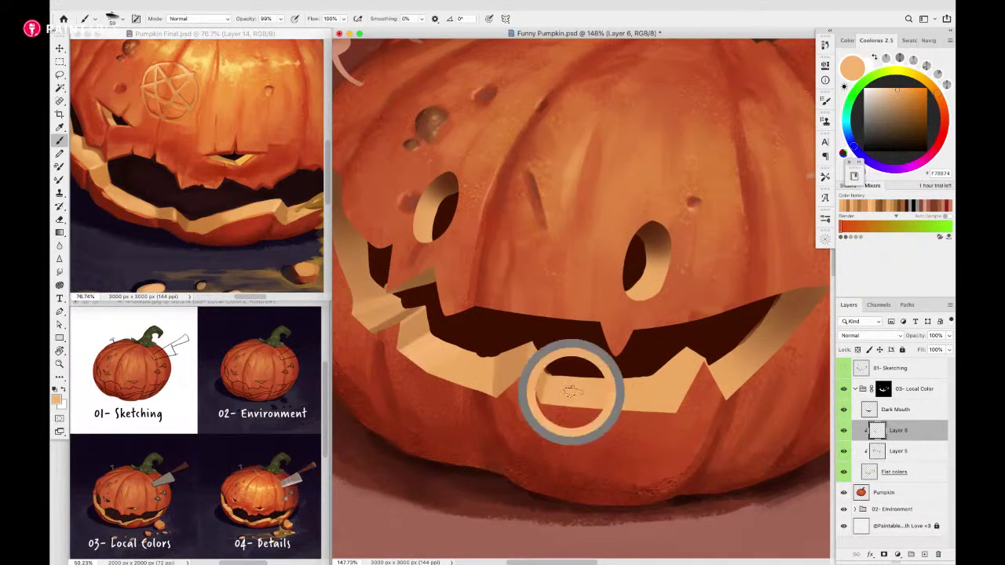
drag(899, 101, 892, 87)
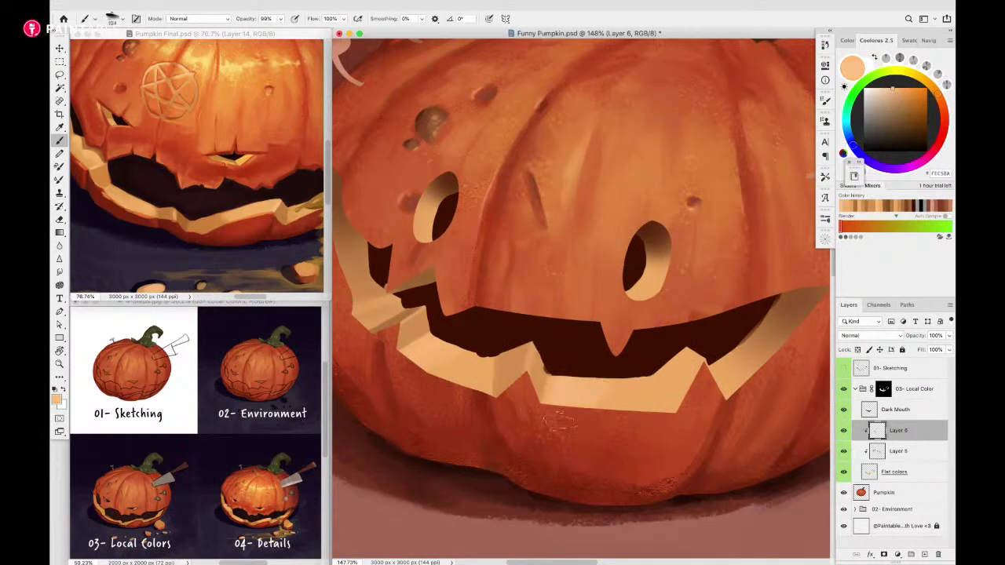
Blend sampled tan tones from the left end of the central rim section toward its middle
alt+click(539, 382)
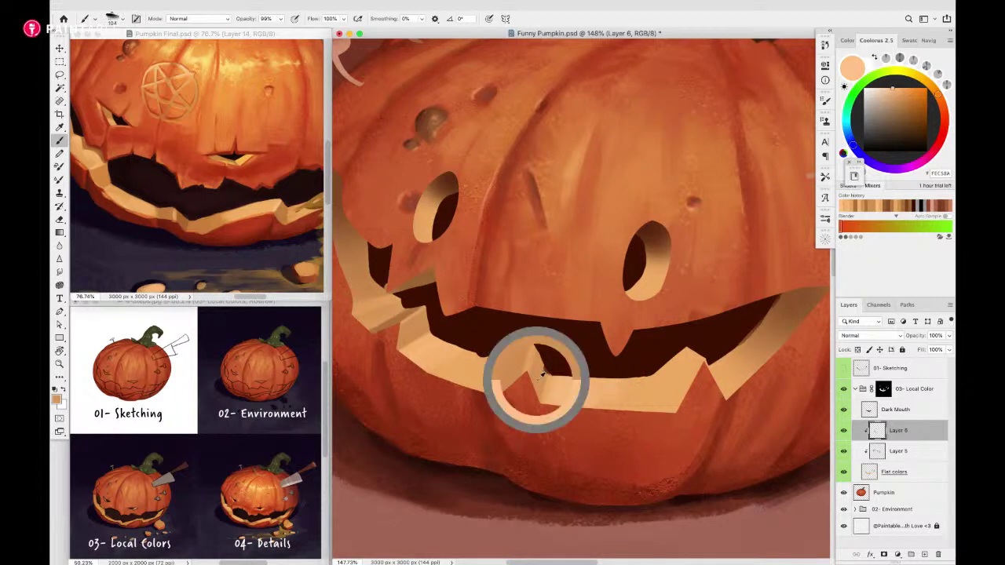
alt+click(615, 393)
alt+click(602, 389)
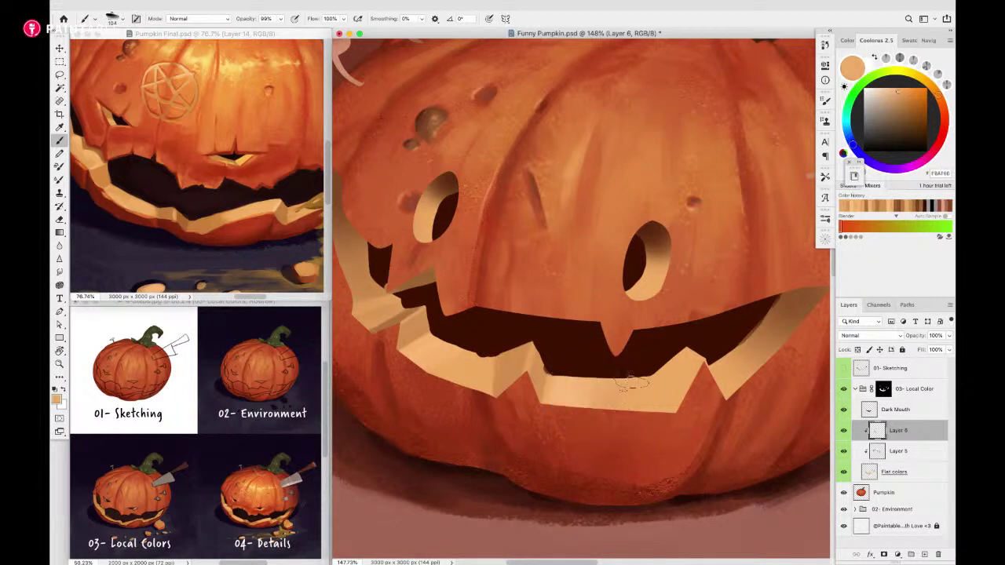
Shade the angled facet at the right end of the central rim section with a darker tan and blend its edge
alt+click(677, 369)
key([)
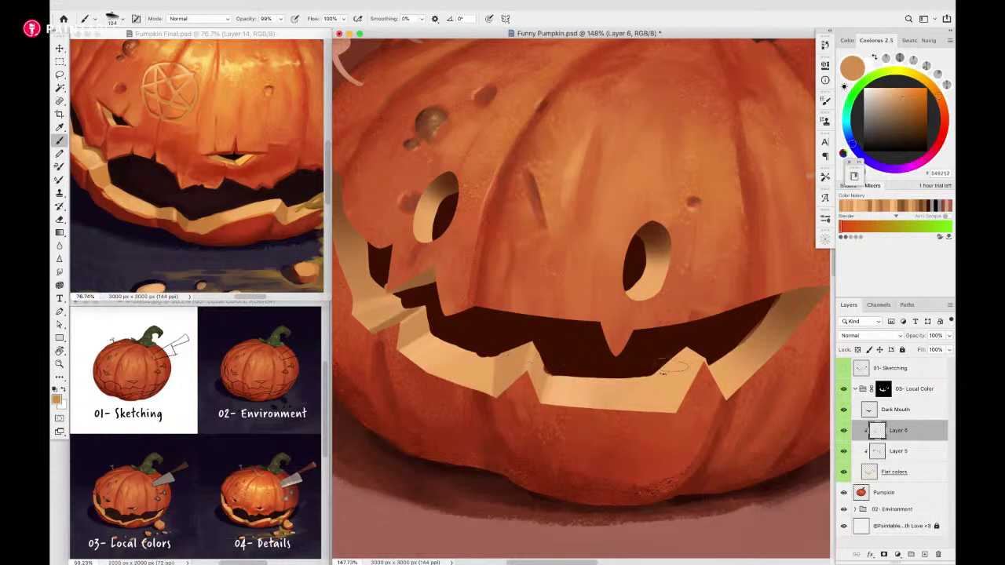
mouse_move(675, 406)
mouse_down()
mouse_move(658, 359)
mouse_move(681, 363)
mouse_up()
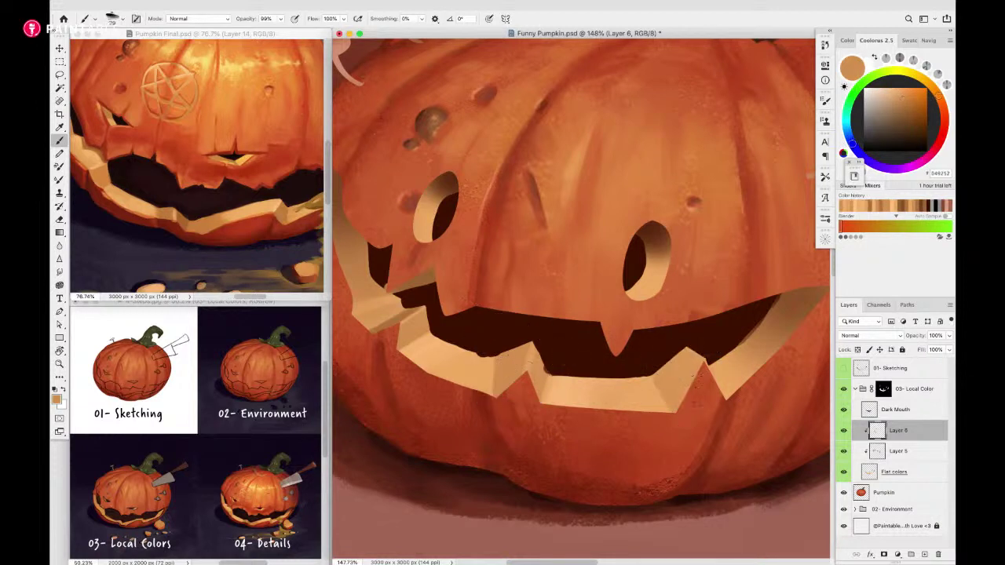
alt+click(598, 394)
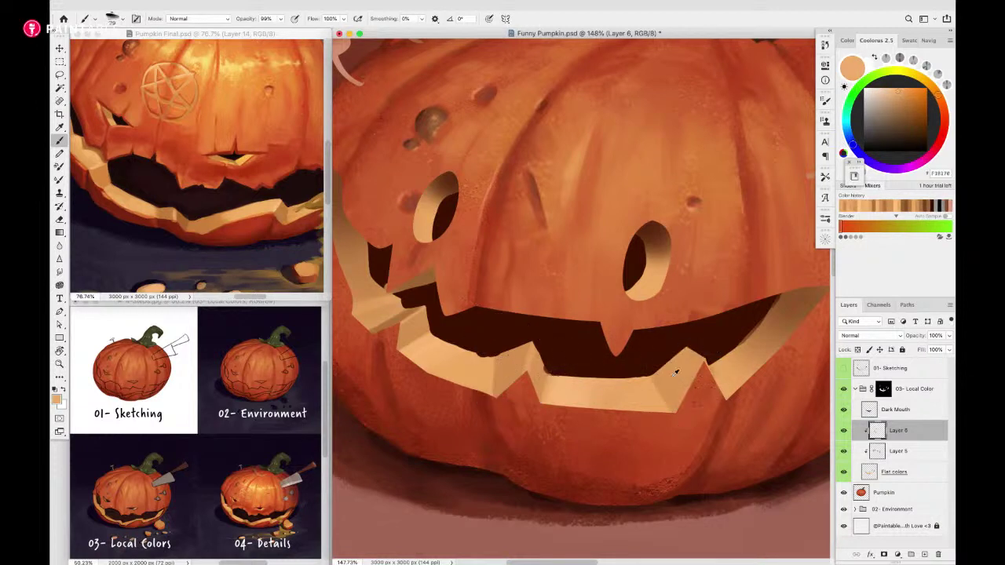
drag(698, 360, 699, 355)
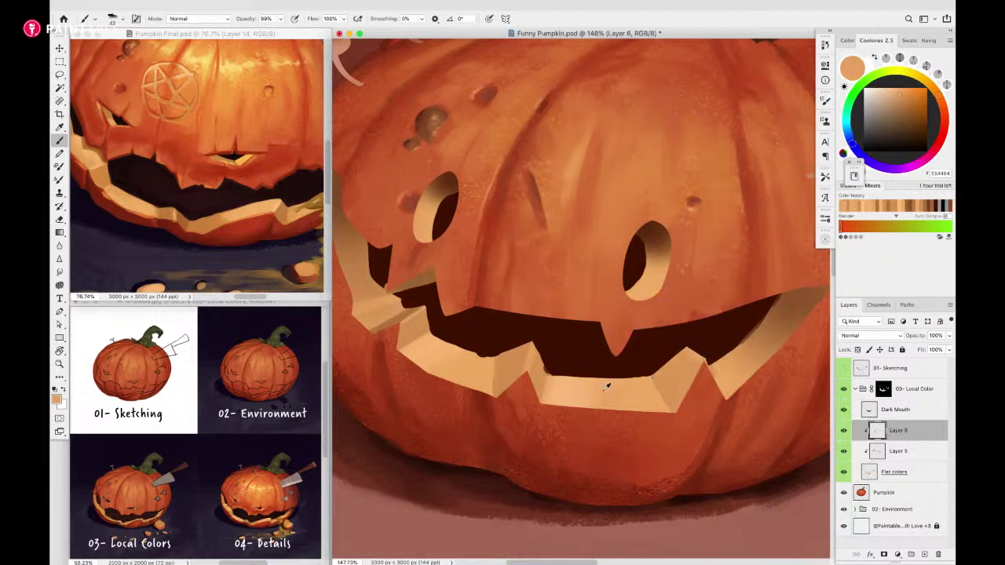
Blend a sampled light tan over the central rim section and darken the rim toward the right mouth corner with brown
alt+click(597, 386)
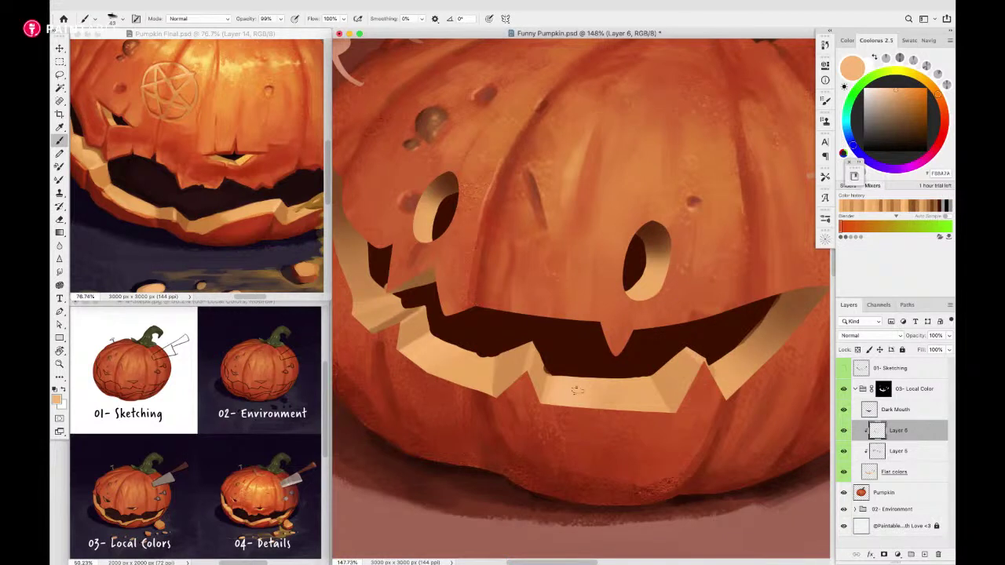
drag(542, 380, 544, 375)
mouse_move(729, 363)
mouse_down()
mouse_move(739, 363)
mouse_move(716, 358)
mouse_up()
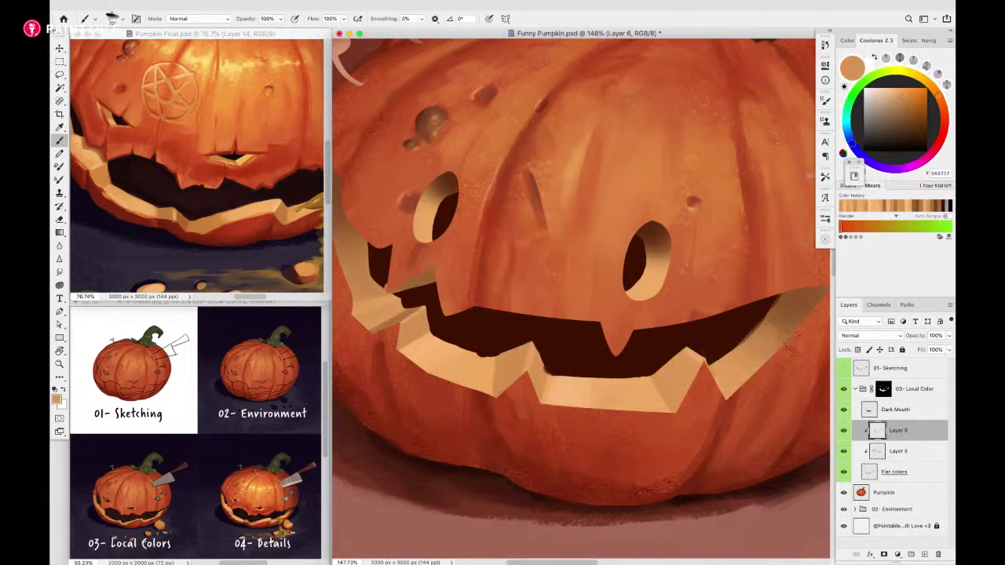
mouse_move(784, 318)
mouse_down()
mouse_move(719, 324)
mouse_move(660, 372)
mouse_move(691, 377)
mouse_up()
alt+click(719, 320)
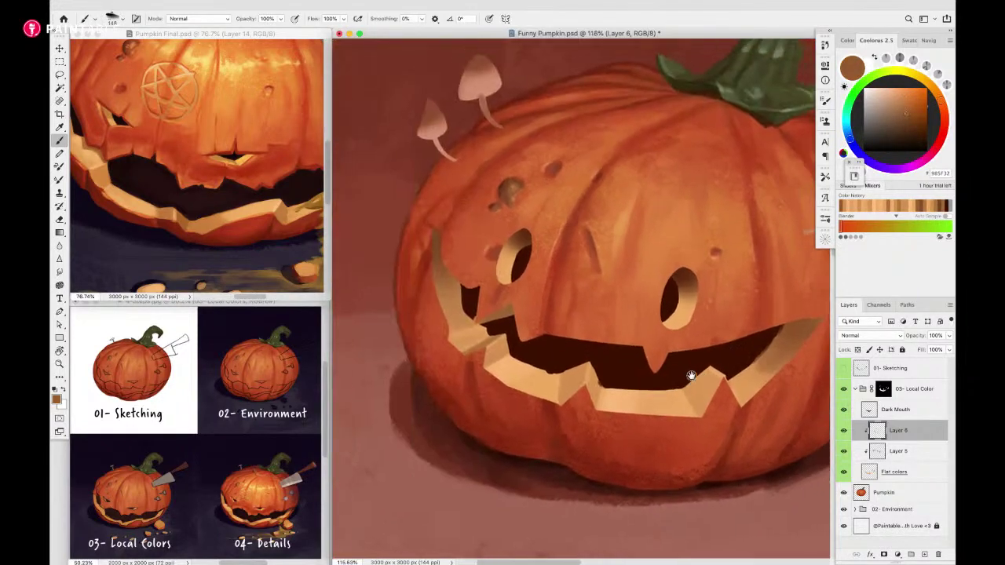
Merge Layer 5 and Layer 6, and toggle the merged layer's visibility to compare the rim with and without shading
scroll(602, 382, down, 3)
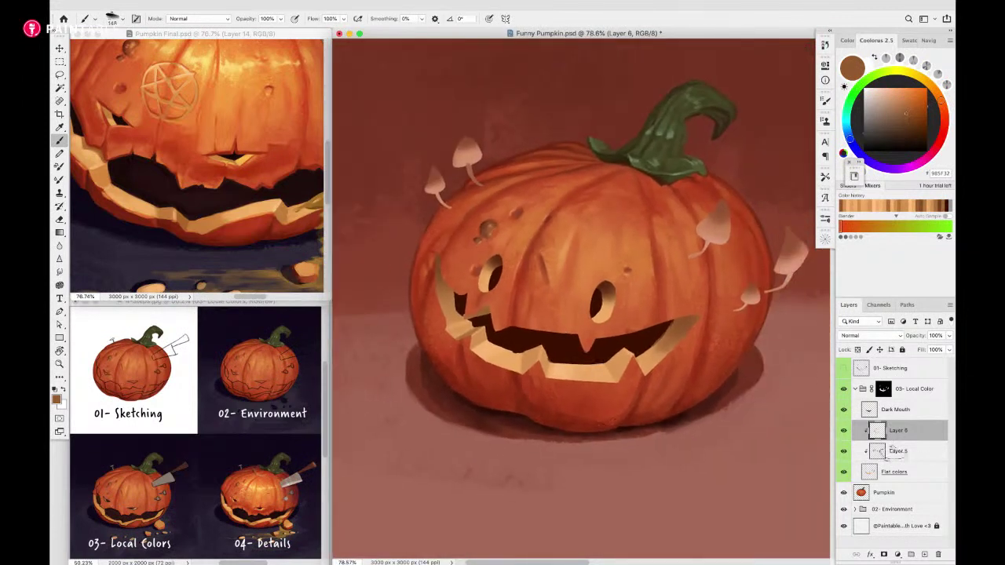
shift+click(891, 451)
key(super+e)
click(844, 433)
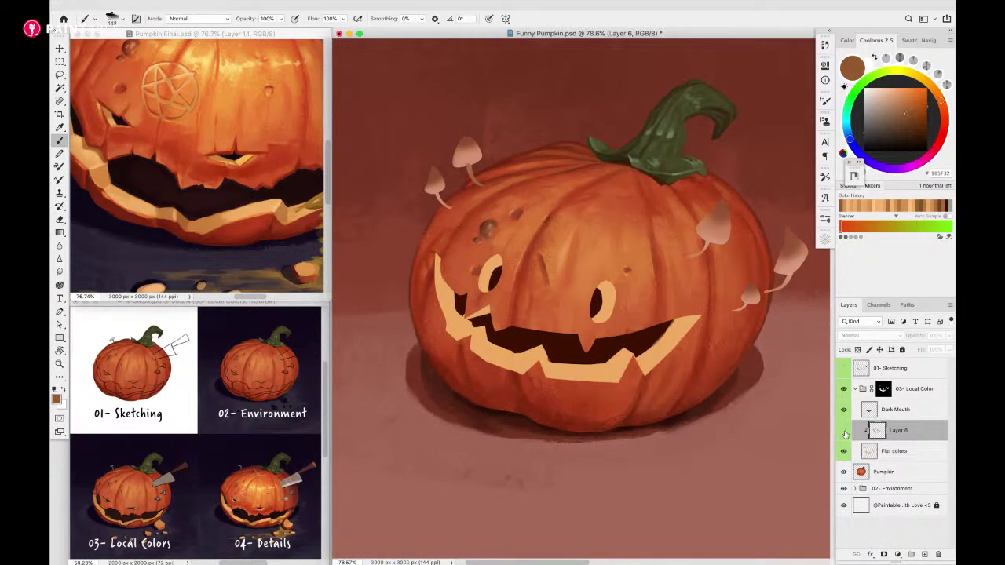
click(844, 434)
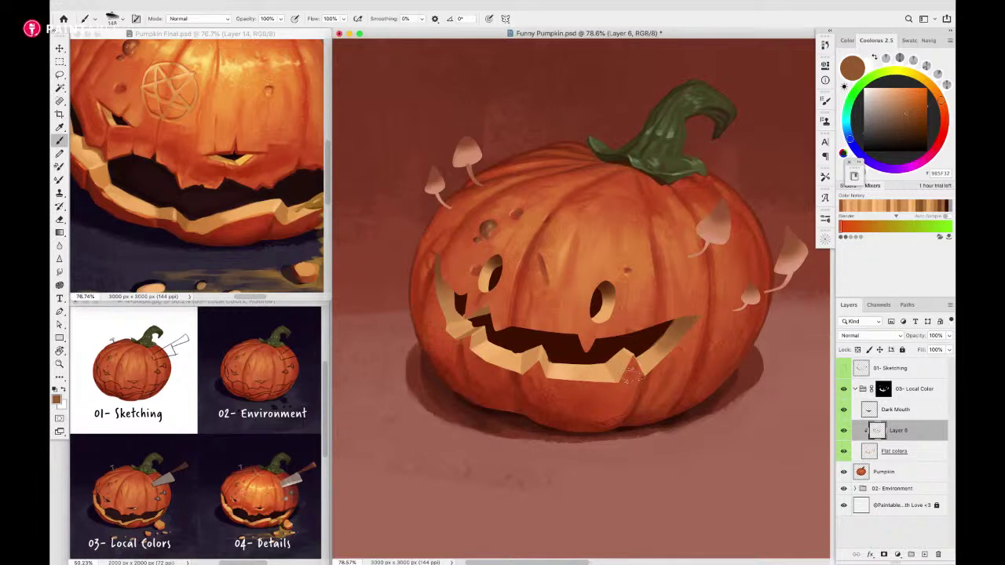
Examine the carved mouth rim's facets and edges up close in Pumpkin Final.psd, and return to the mouth in Funny Pumpkin.psd
click(283, 116)
scroll(314, 160, up, 2)
key(f)
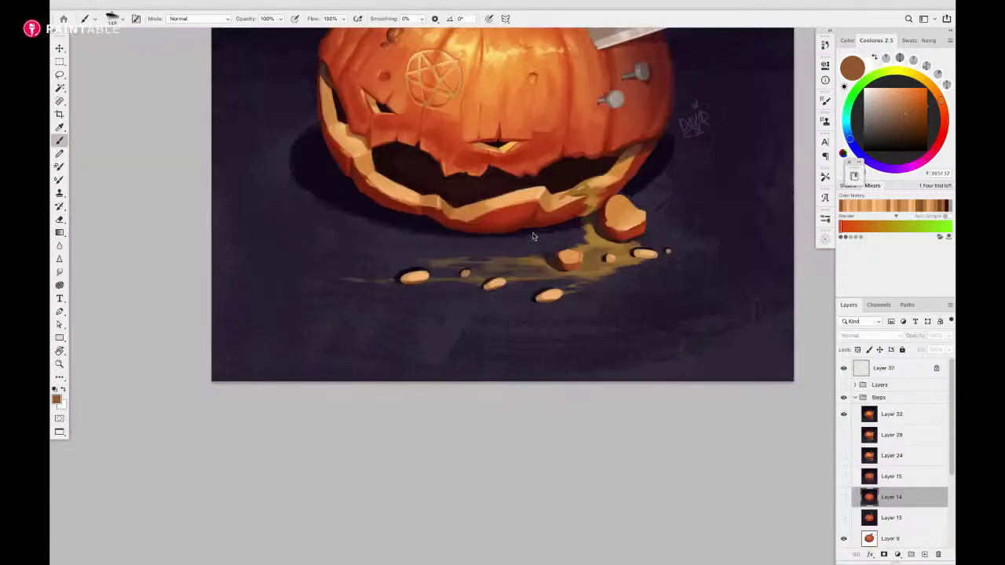
drag(505, 171, 514, 292)
drag(432, 341, 463, 340)
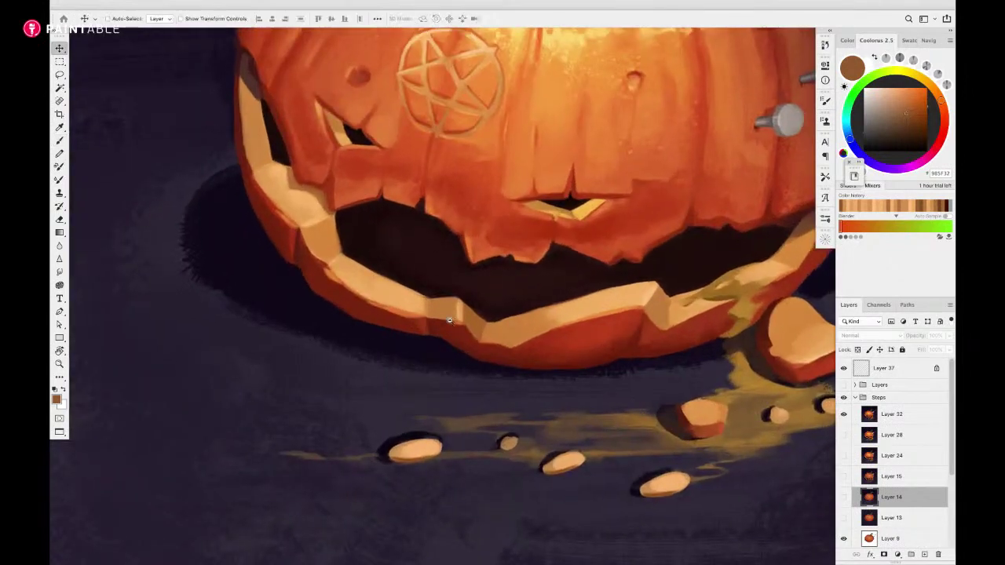
scroll(396, 316, up, 2)
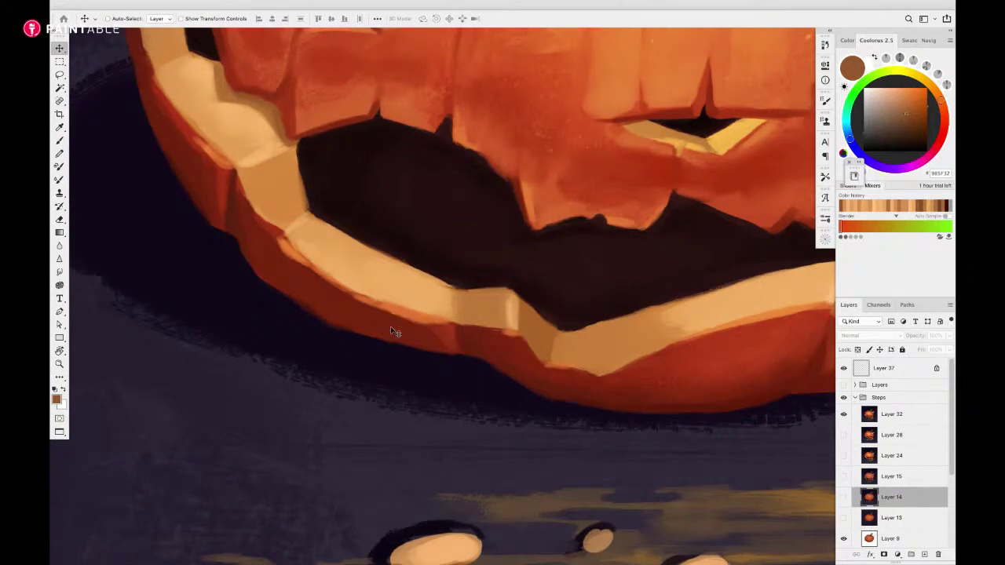
scroll(339, 130, up, 2)
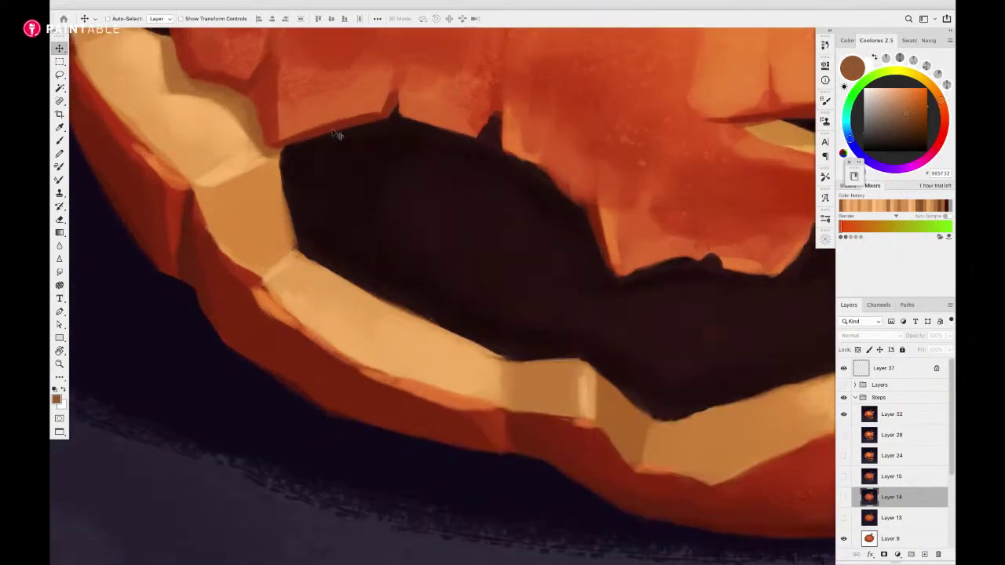
scroll(397, 169, down, 3)
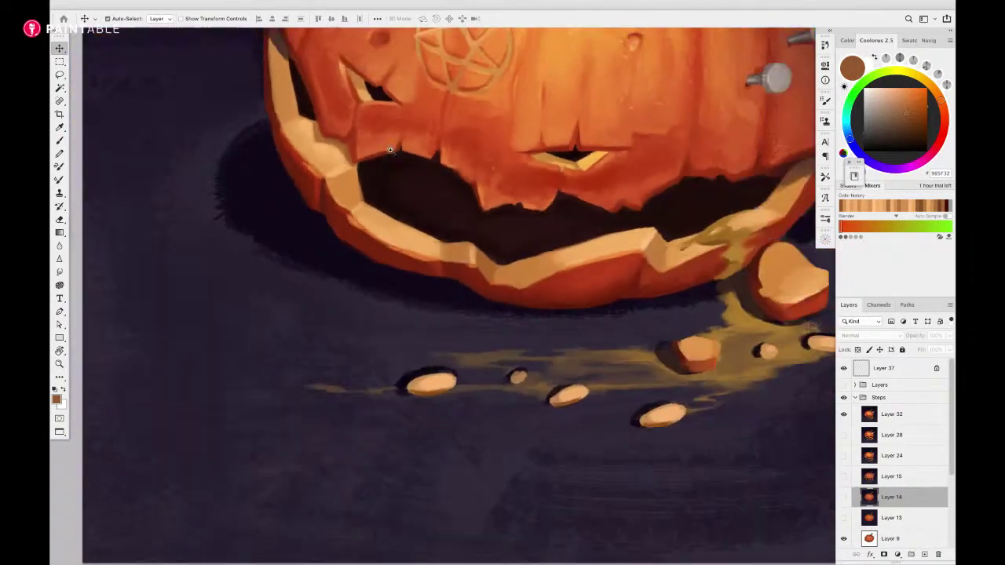
drag(454, 166, 416, 169)
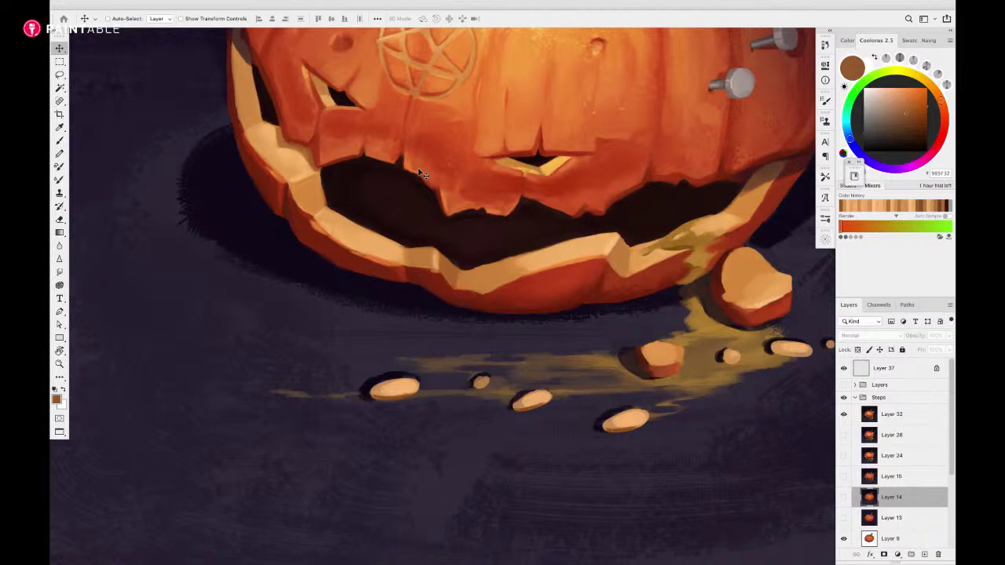
scroll(424, 174, down, 3)
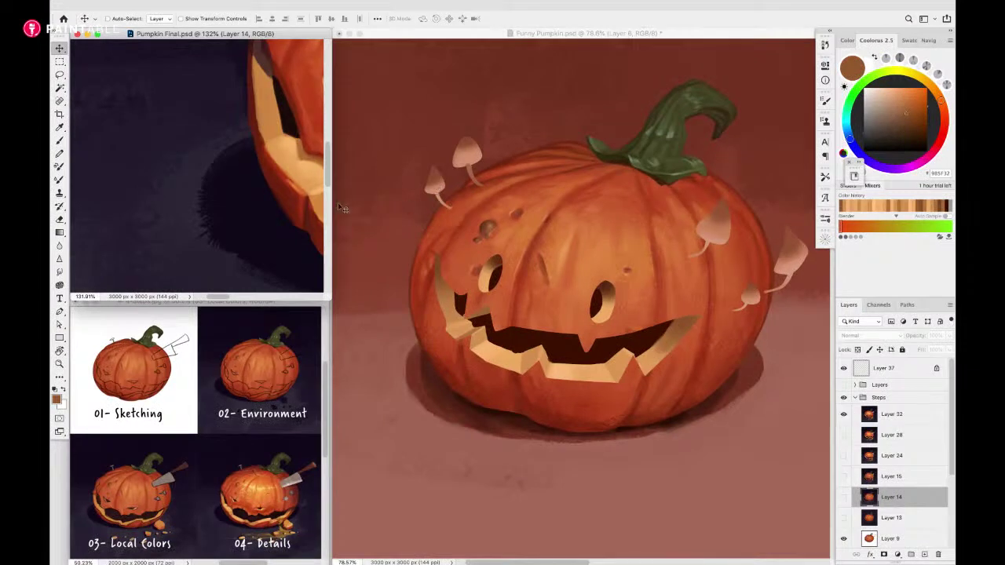
drag(306, 197, 260, 199)
click(545, 371)
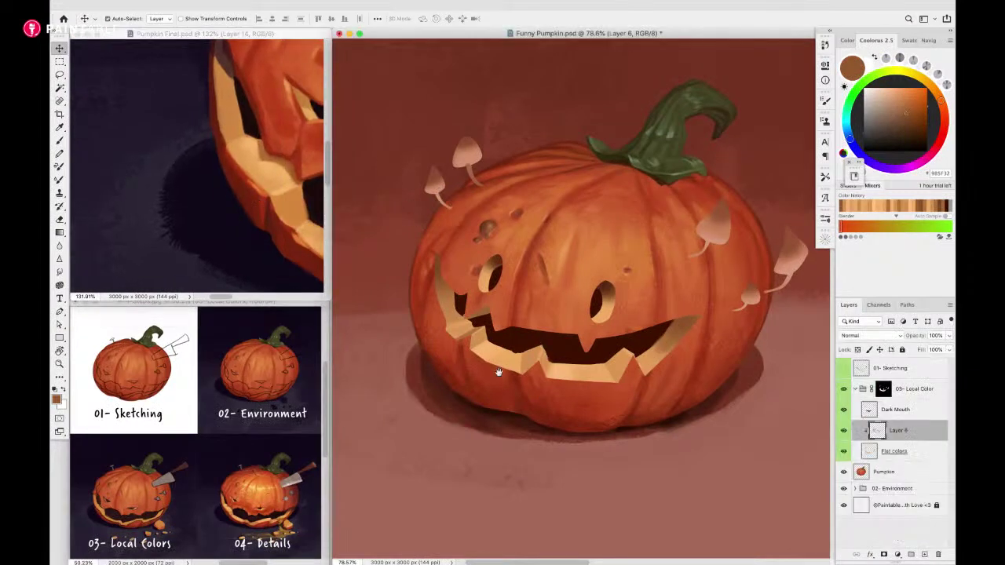
scroll(497, 372, up, 3)
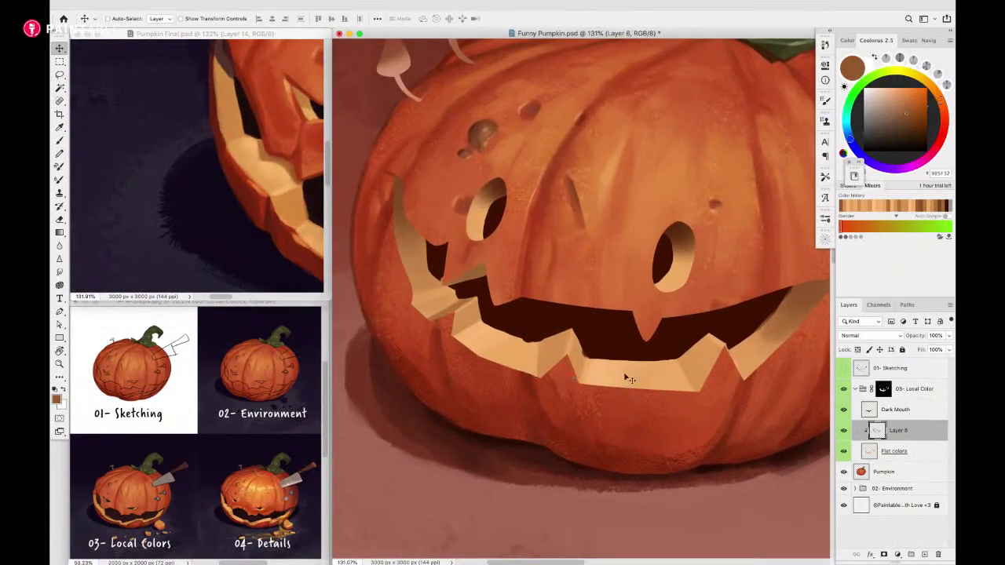
Add a new layer above Layer 6 and sample a light orange from the pumpkin skin for the brush
key(super+alt+shift+n)
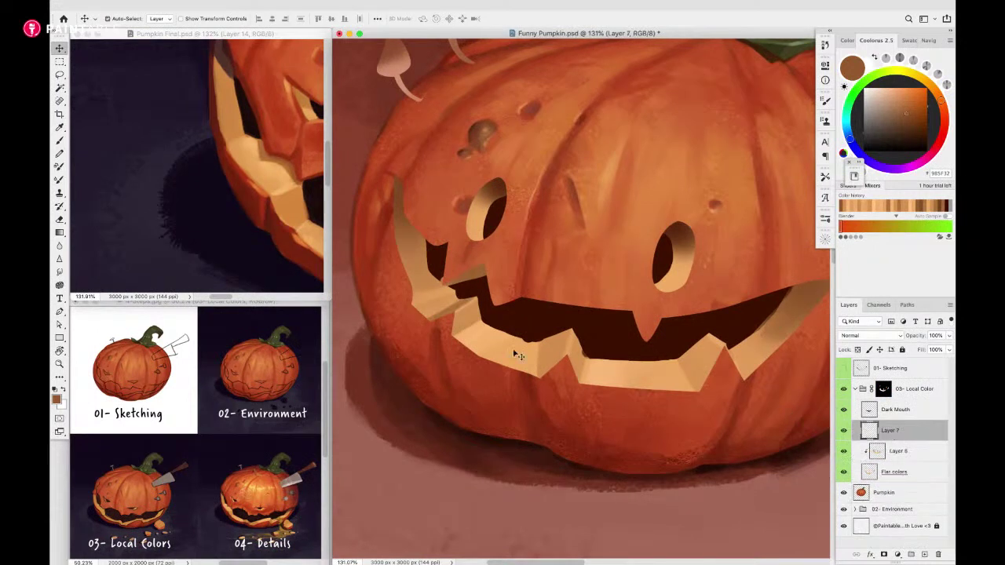
scroll(515, 354, up, 1)
key(b)
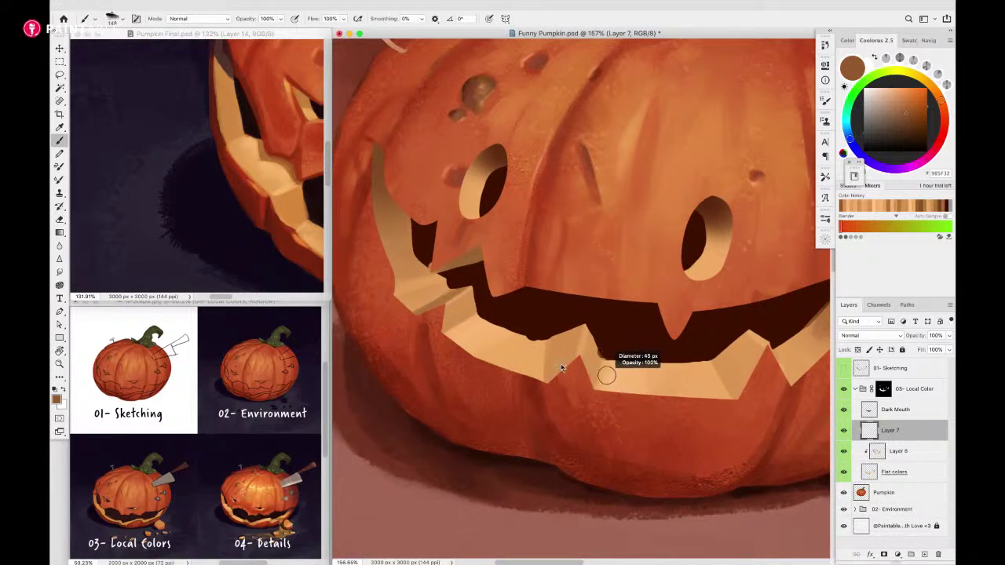
alt+click(666, 173)
drag(625, 385, 561, 359)
mouse_move(561, 359)
mouse_down()
mouse_move(597, 370)
mouse_move(515, 364)
mouse_up()
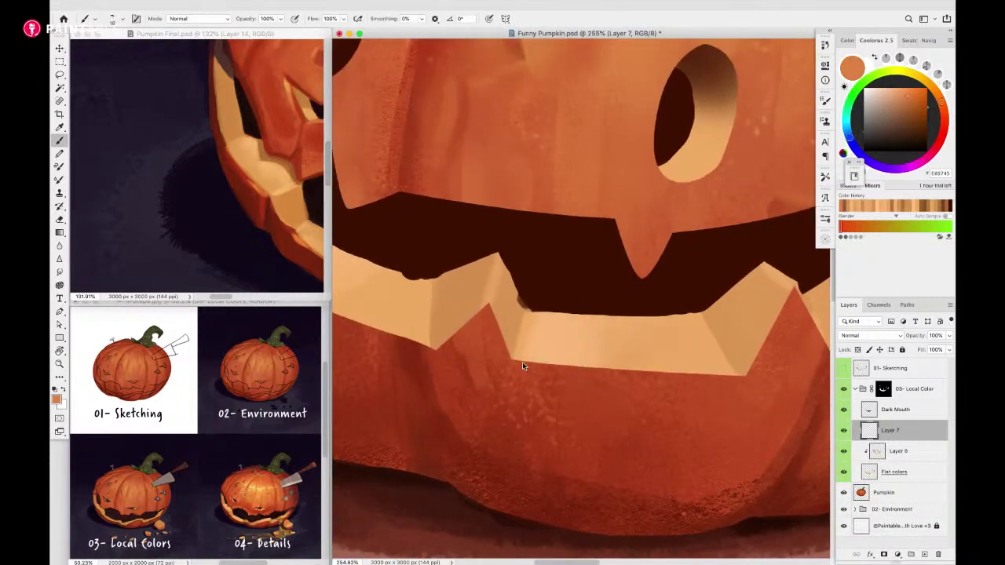
Keep the current brush and move Layer 7 out of the 03- Local Color group to sit directly above it
right_click(531, 358)
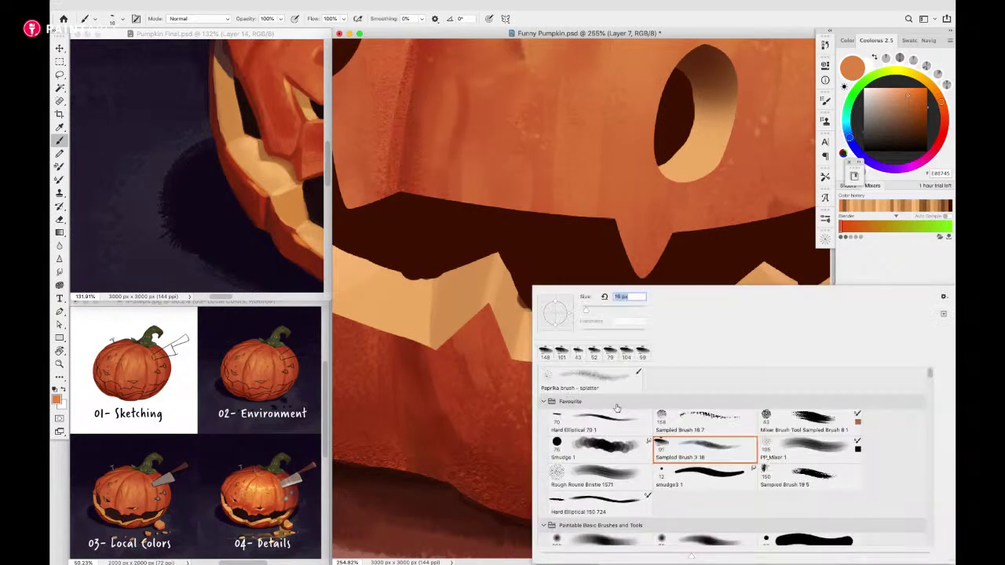
click(497, 347)
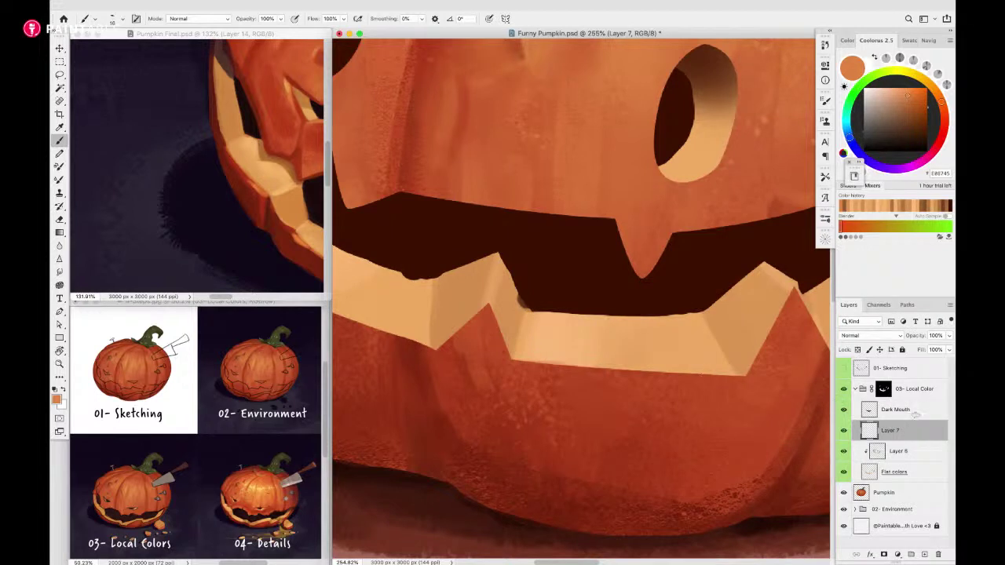
drag(915, 414, 911, 399)
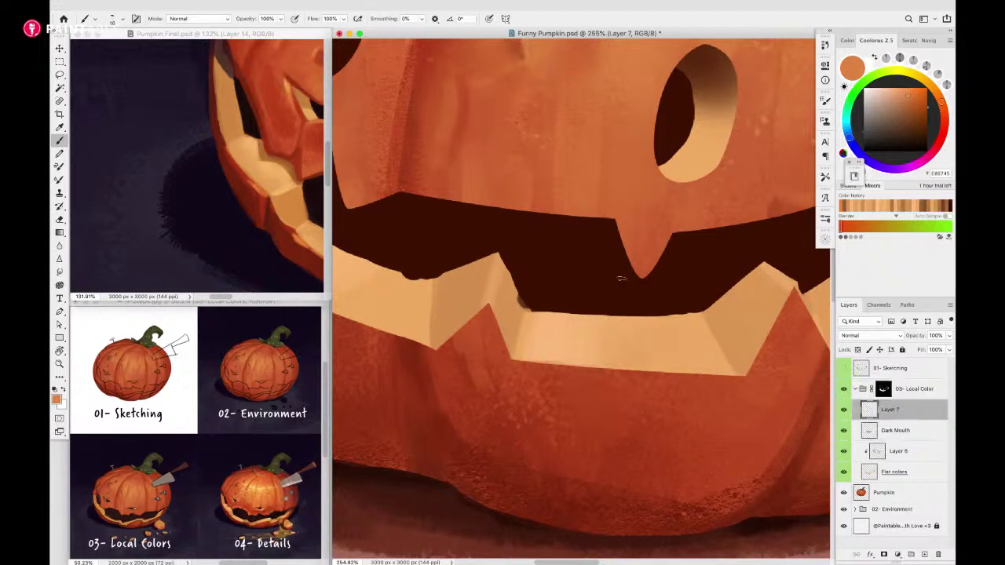
drag(911, 422, 919, 380)
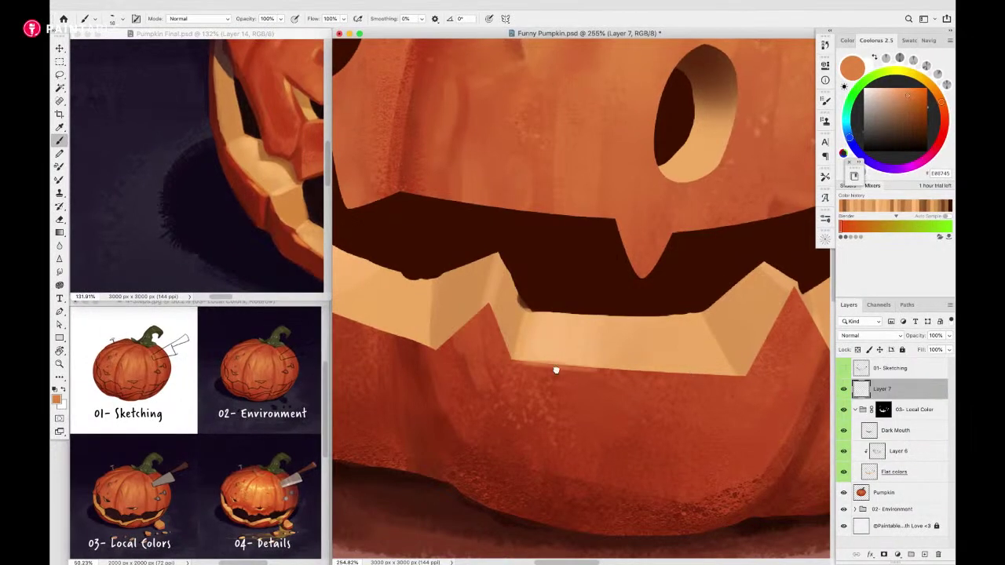
Paint a thin orange highlight along the lower edge of the central mouth rim, using sampled skin oranges
mouse_move(515, 361)
mouse_down()
mouse_move(612, 363)
mouse_move(522, 361)
mouse_move(611, 369)
mouse_move(544, 362)
mouse_up()
alt+click(647, 166)
mouse_move(585, 367)
mouse_down()
mouse_move(692, 375)
mouse_move(569, 367)
mouse_up()
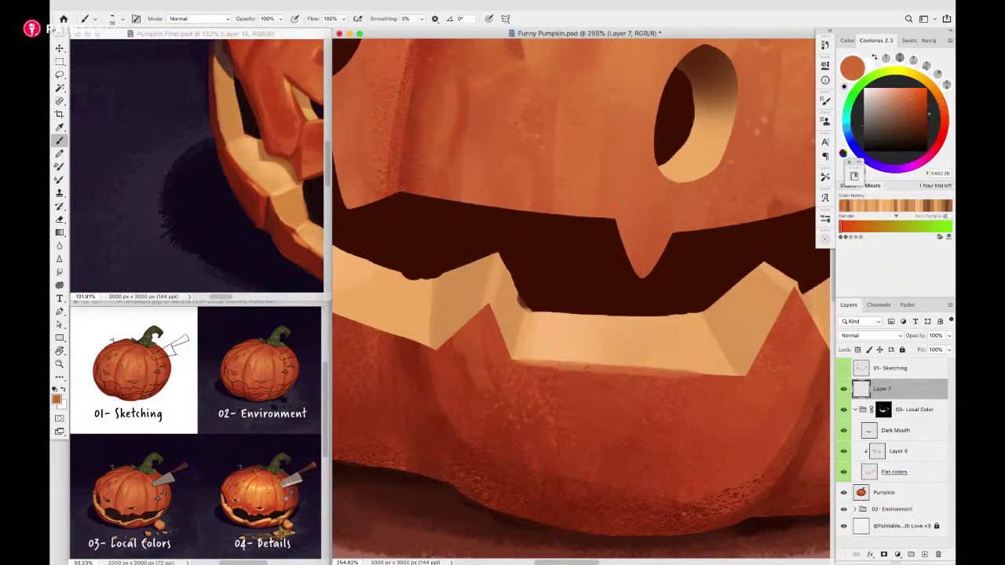
alt+click(567, 367)
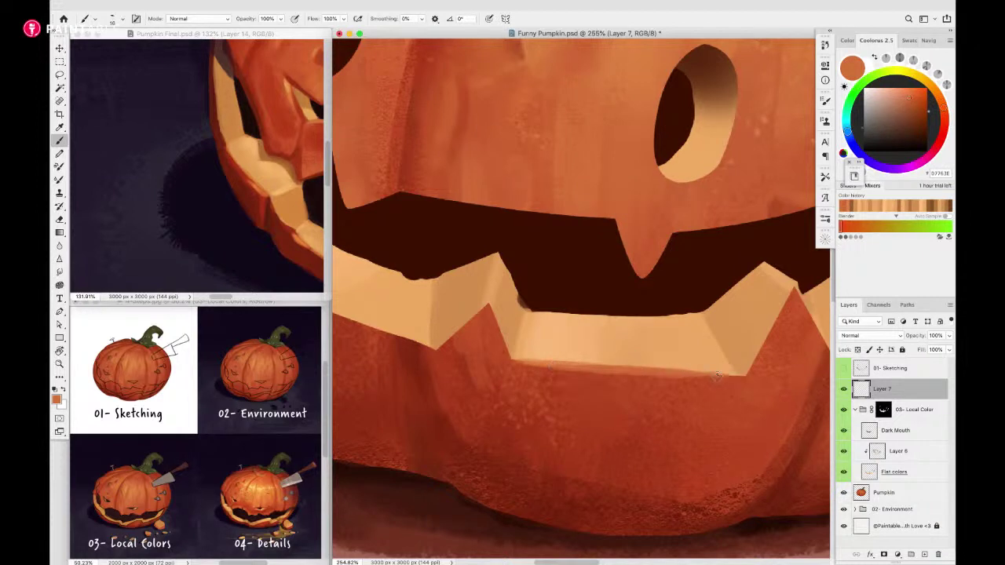
Paint a thin dark red edge along the upper lip, from the pumpkin's ridge to the central upper tooth
drag(510, 205, 581, 260)
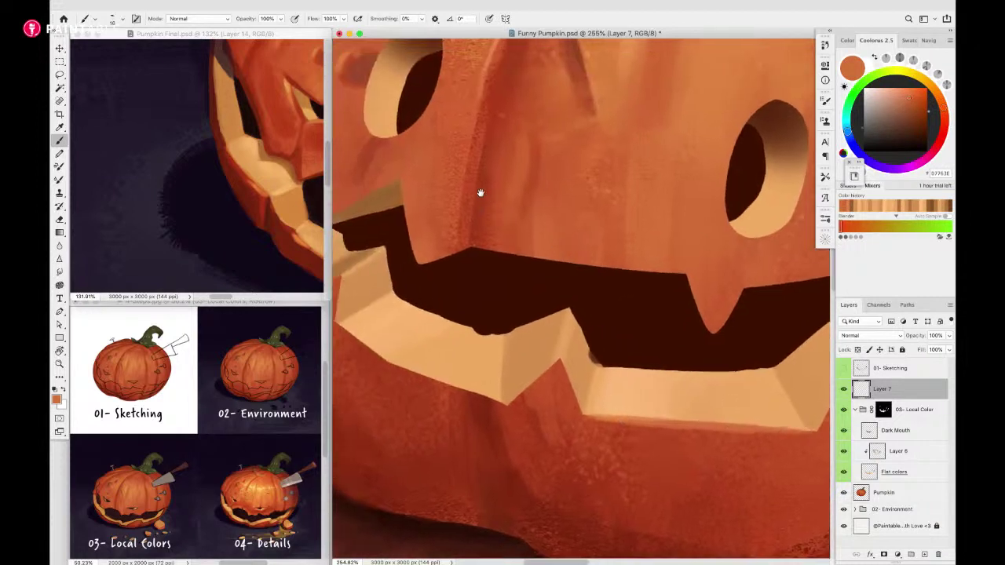
alt+click(497, 221)
drag(481, 245, 538, 261)
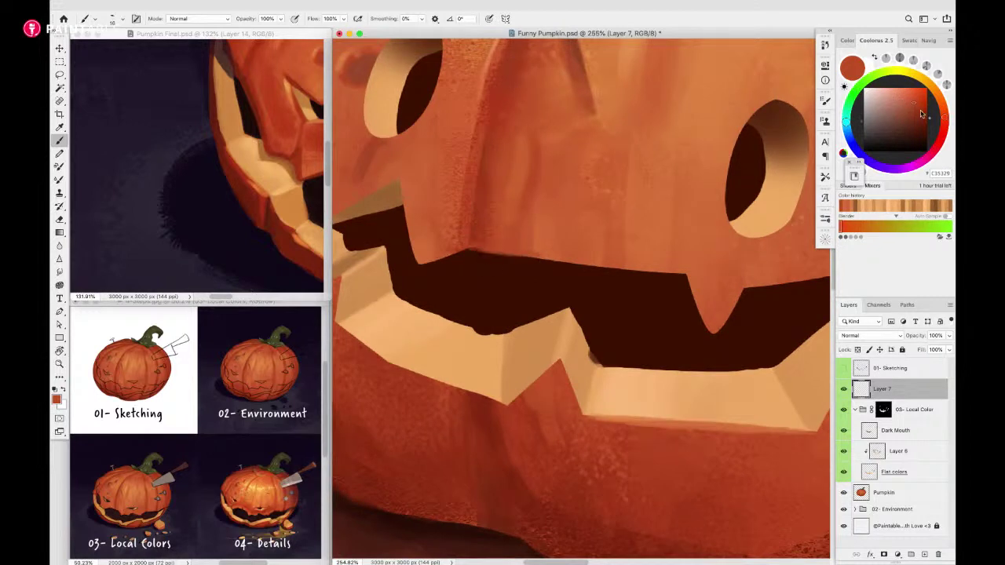
click(919, 118)
drag(469, 250, 688, 273)
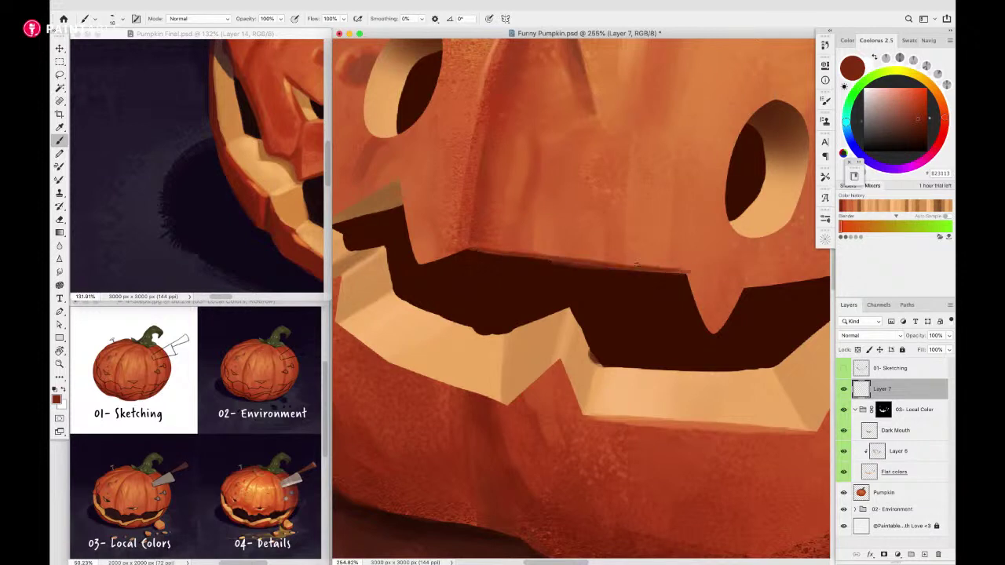
Refine the upper lip edge with sampled dark reds and carry it around the central upper tooth
alt+click(553, 265)
alt+click(607, 264)
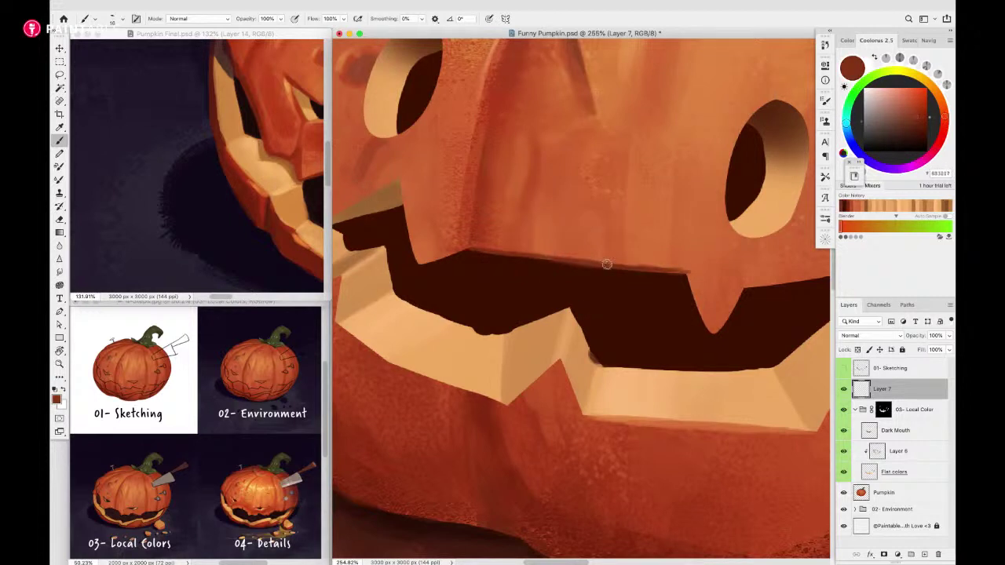
mouse_move(691, 278)
mouse_down()
mouse_move(592, 263)
mouse_move(596, 248)
mouse_move(584, 262)
mouse_move(590, 295)
mouse_up()
mouse_move(579, 258)
mouse_down()
mouse_move(604, 315)
mouse_move(617, 307)
mouse_move(622, 290)
mouse_move(605, 307)
mouse_move(631, 268)
mouse_move(623, 288)
mouse_move(642, 279)
mouse_move(608, 272)
mouse_up()
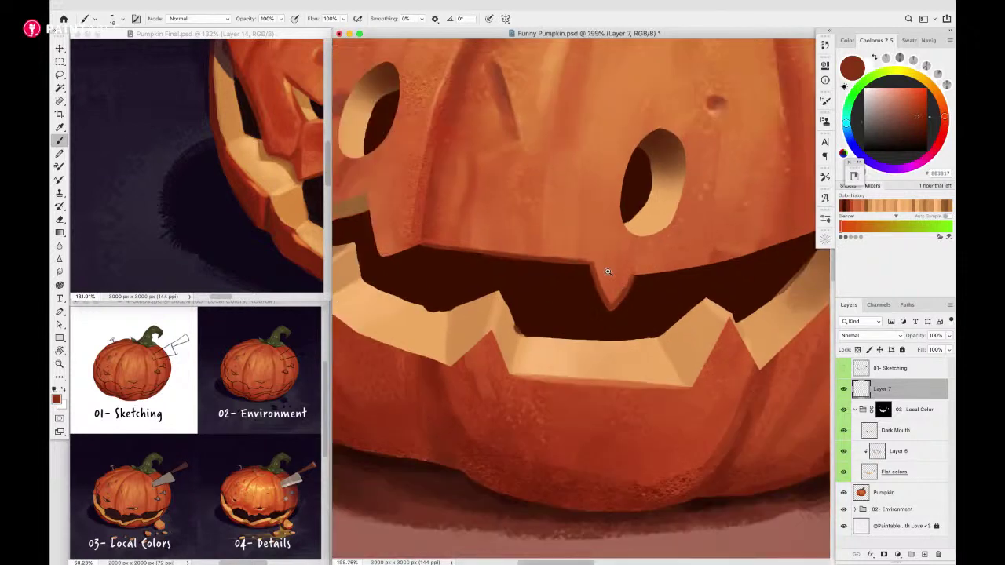
Shift the brush colour to a brighter, redder brown and edge the skin above the tan notch near the left mouth corner
drag(507, 307, 657, 360)
click(918, 110)
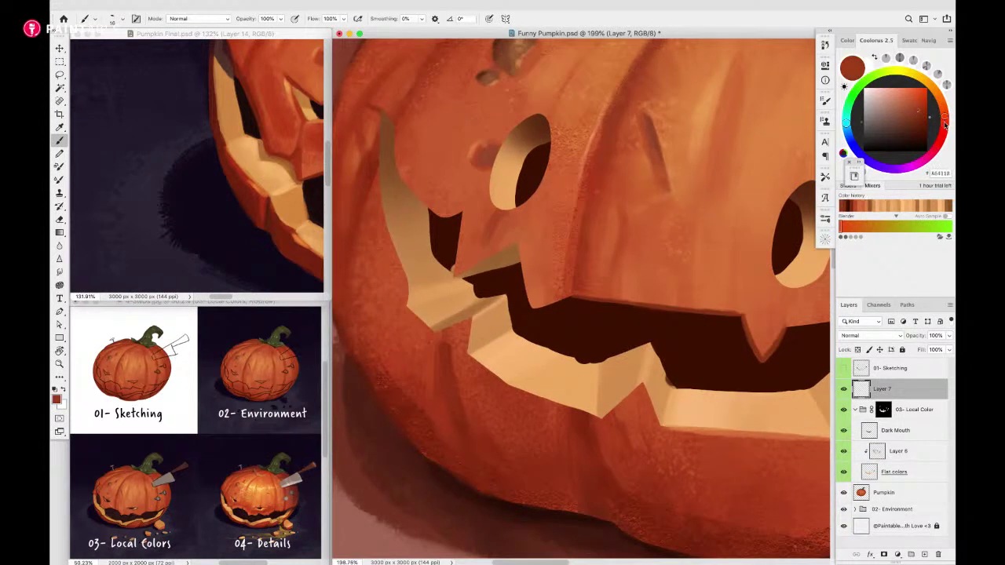
click(944, 124)
drag(455, 293, 489, 316)
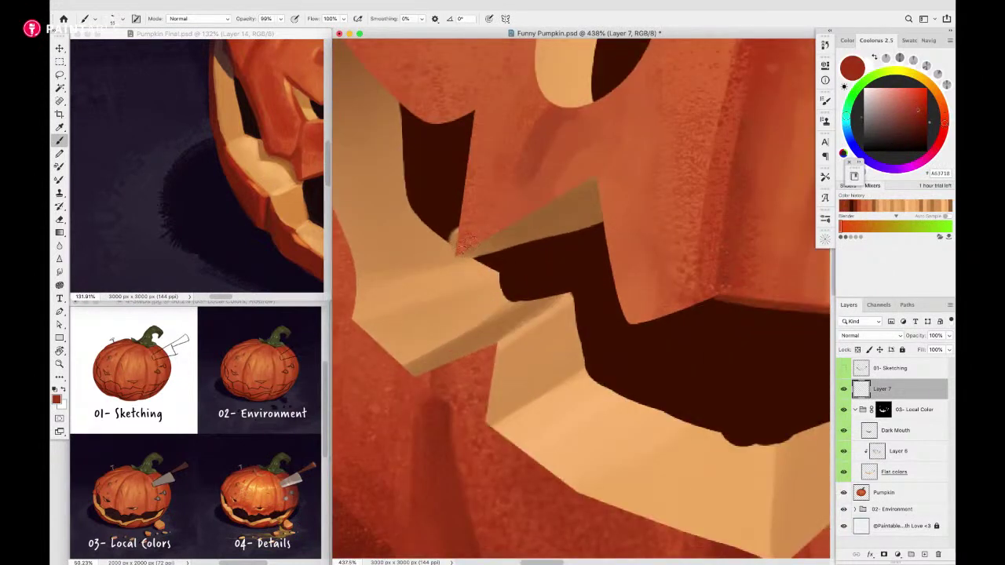
drag(469, 245, 526, 220)
key(super+z)
drag(463, 249, 536, 208)
drag(593, 185, 487, 234)
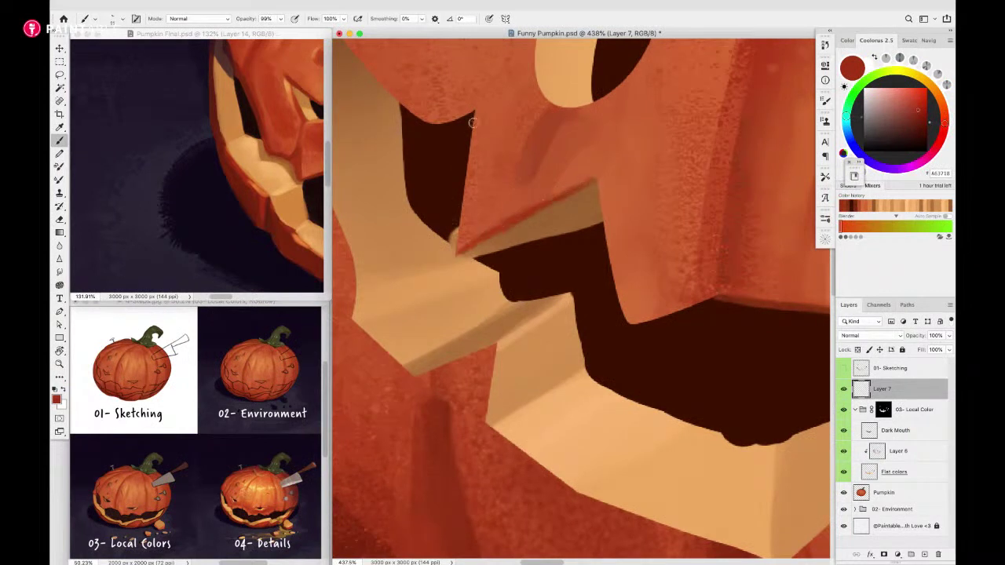
Paint the same red edge down the left side of the pointed tooth beside the notch
drag(470, 145, 459, 236)
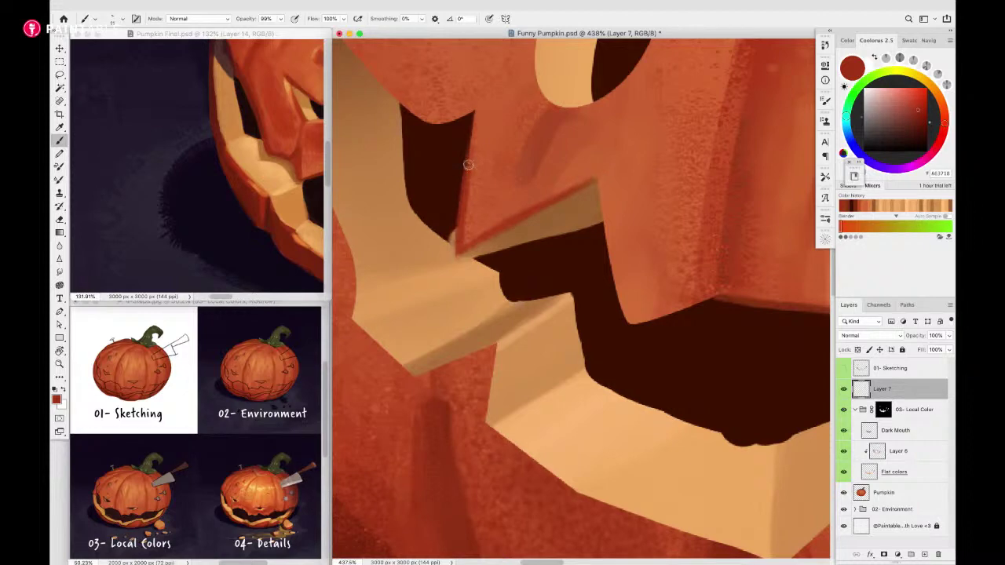
drag(526, 205, 474, 171)
drag(567, 229, 616, 229)
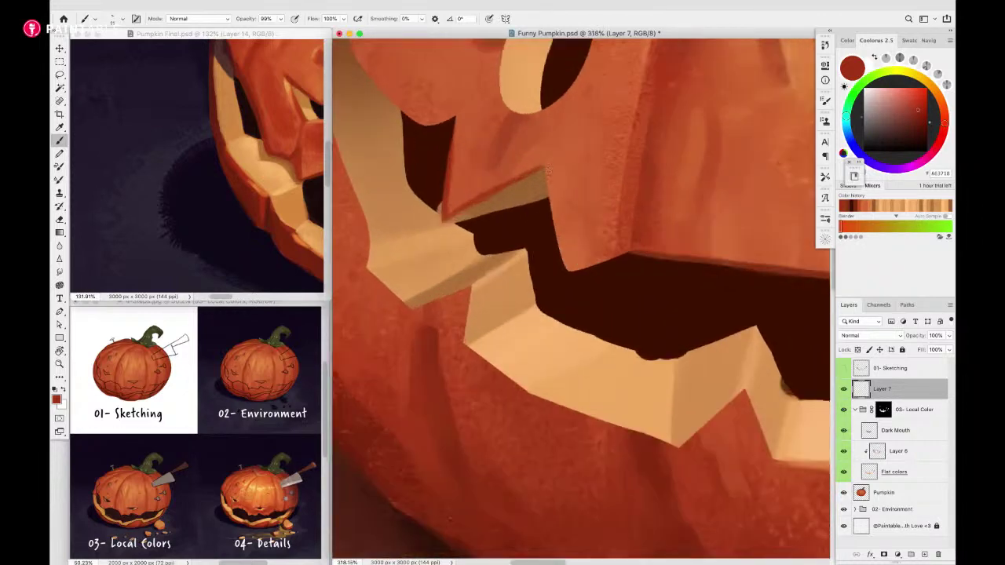
Edge the tooth right of the notch in red up to the ridge, and sample the dark mouth brown to clean its contour
drag(548, 167, 565, 268)
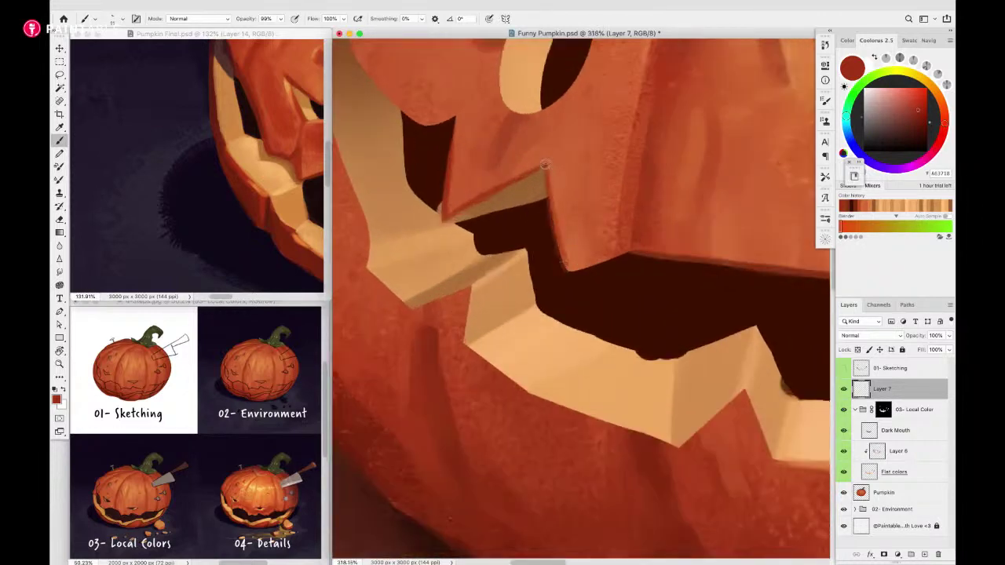
drag(547, 168, 566, 264)
mouse_move(556, 225)
mouse_down()
mouse_move(562, 261)
mouse_move(606, 260)
mouse_move(568, 269)
mouse_move(607, 253)
mouse_move(567, 270)
mouse_move(626, 247)
mouse_up()
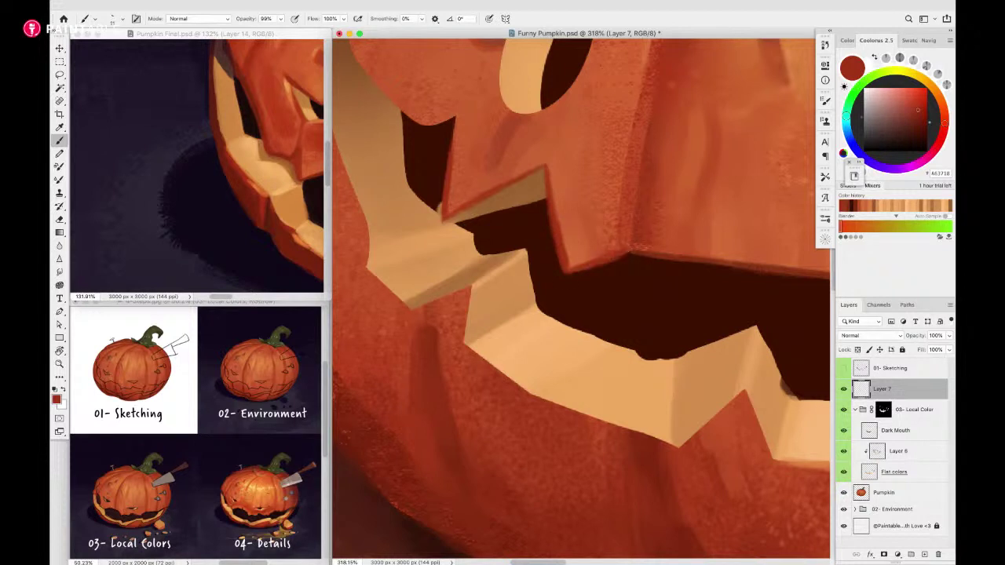
alt+click(618, 265)
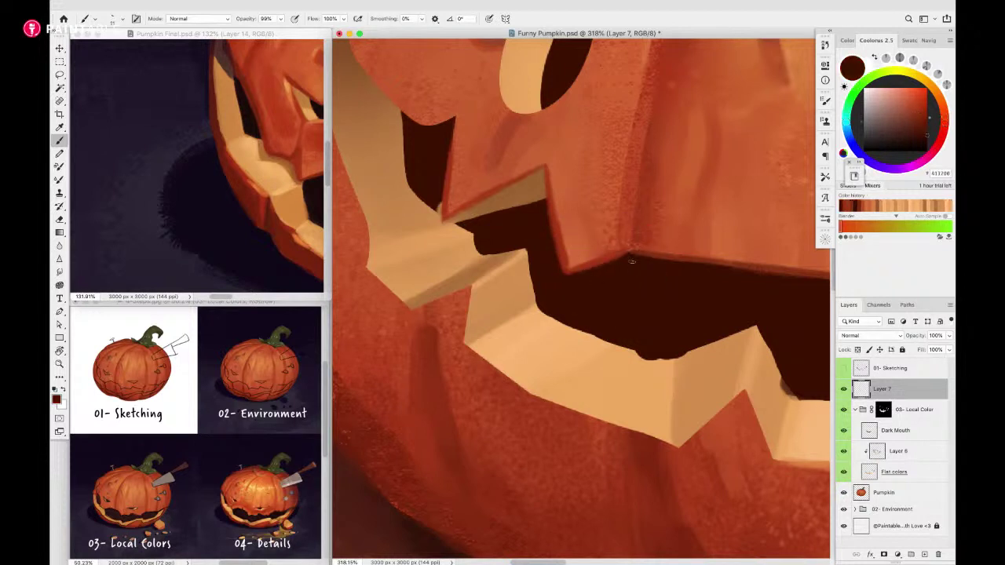
scroll(631, 262, down, 3)
scroll(628, 269, down, 3)
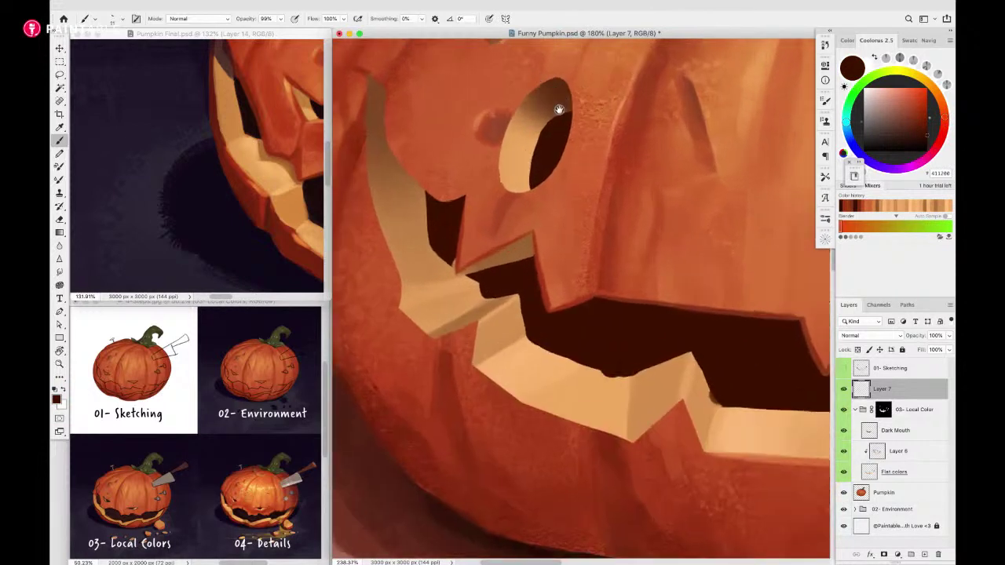
scroll(547, 103, up, 2)
drag(547, 103, 588, 142)
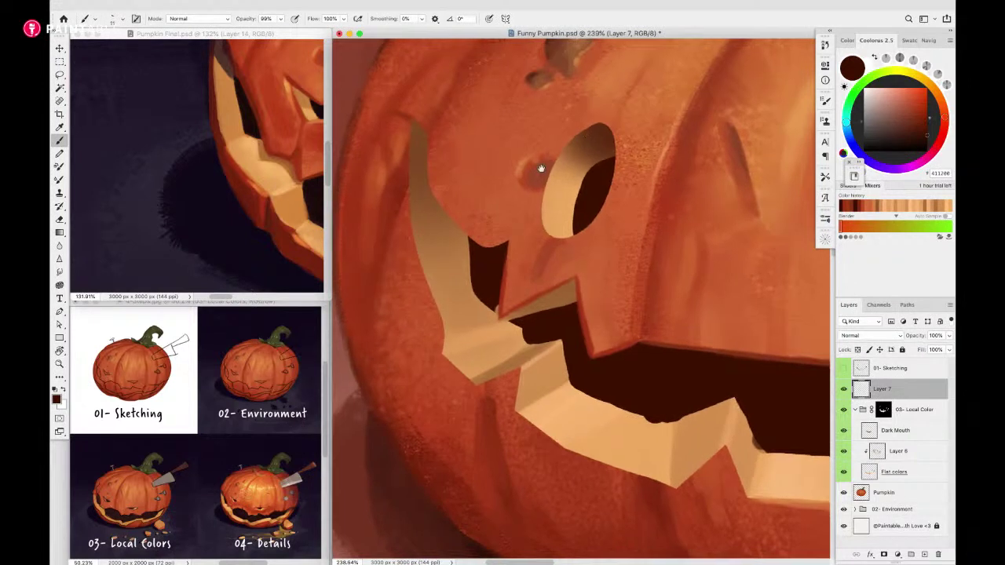
scroll(466, 202, down, 2)
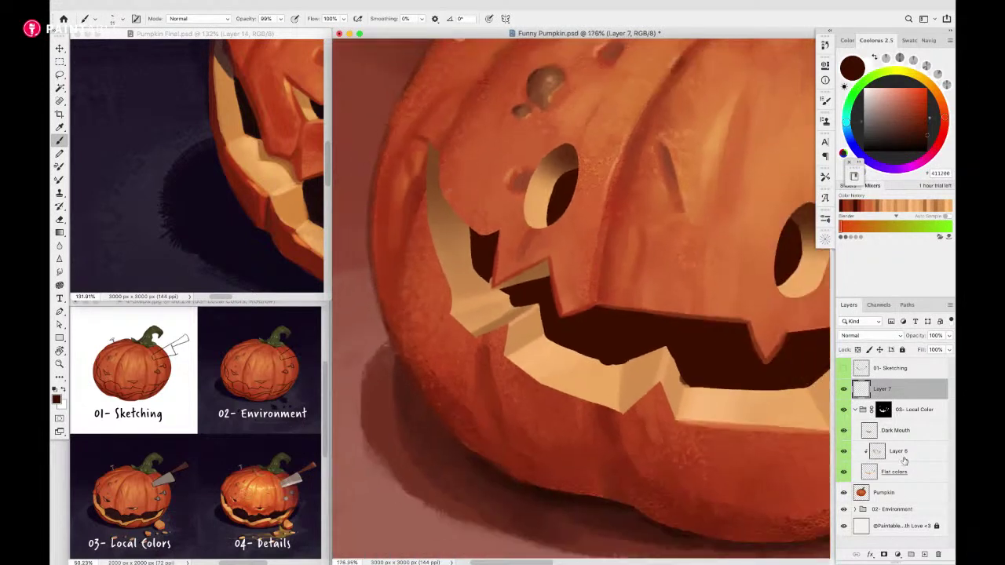
Create a new layer above Layer 6 and clip it to the Flat colors layer
click(901, 452)
key(alt+shift+super+n)
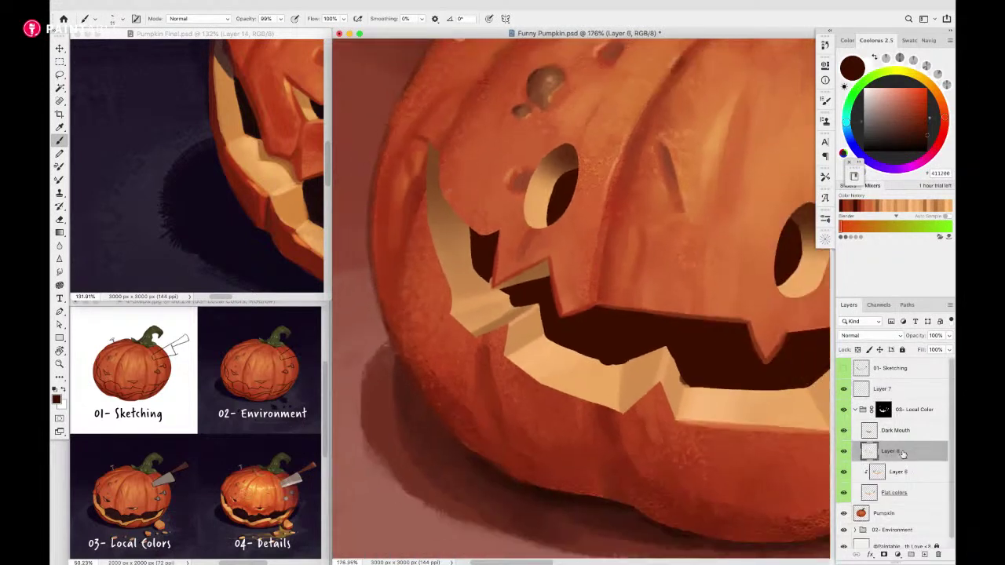
alt+click(869, 461)
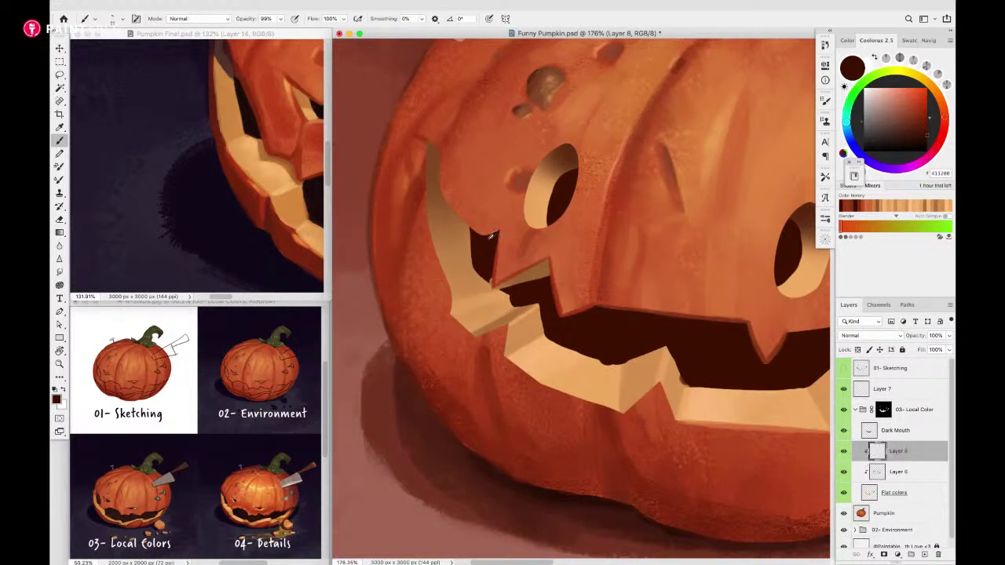
Paint a soft dark brown shadow on the left mouth rim along its inner edge, redoing the first attempt
drag(458, 222, 484, 222)
mouse_move(435, 167)
mouse_down()
mouse_move(463, 167)
mouse_move(458, 216)
mouse_up()
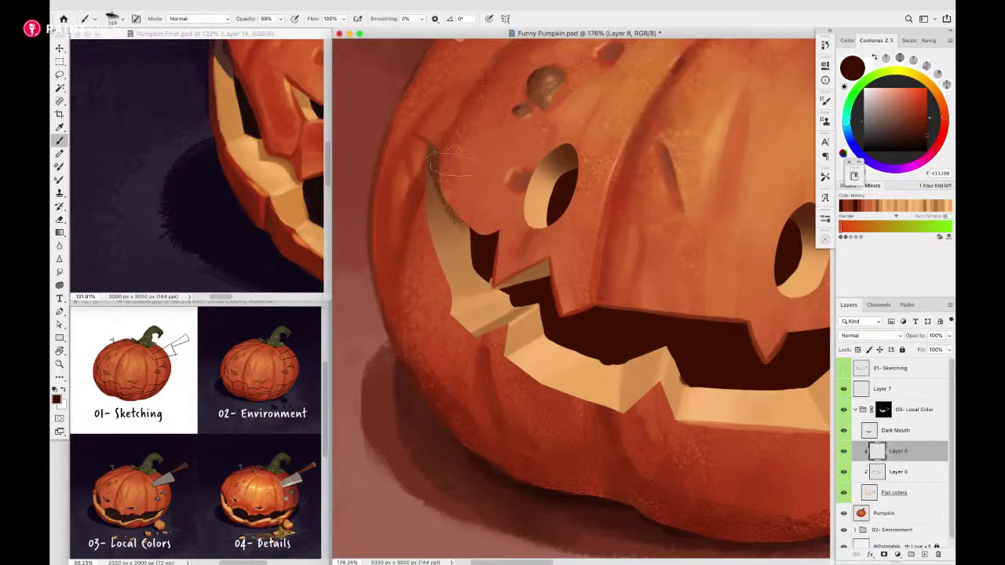
key(super+z)
mouse_move(438, 144)
mouse_down()
mouse_move(447, 163)
mouse_move(434, 203)
mouse_move(436, 190)
mouse_move(454, 189)
mouse_move(468, 227)
mouse_up()
drag(539, 221, 492, 220)
drag(629, 250, 518, 254)
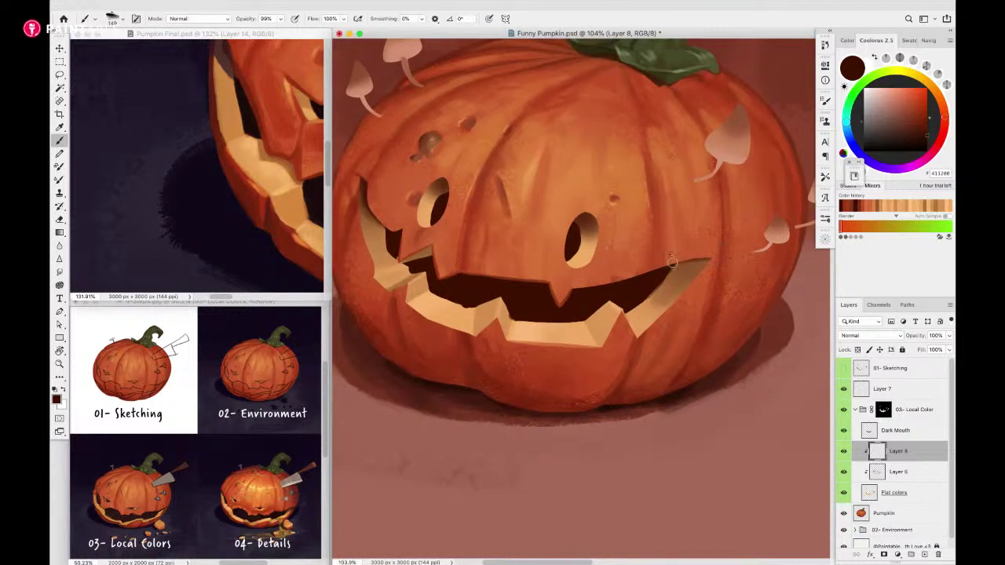
Paint a matching dark brown shadow along the upper edge of the right mouth corner's rim
drag(672, 262, 724, 252)
mouse_move(557, 287)
mouse_down()
mouse_move(656, 298)
mouse_move(651, 291)
mouse_up()
scroll(553, 265, up, 5)
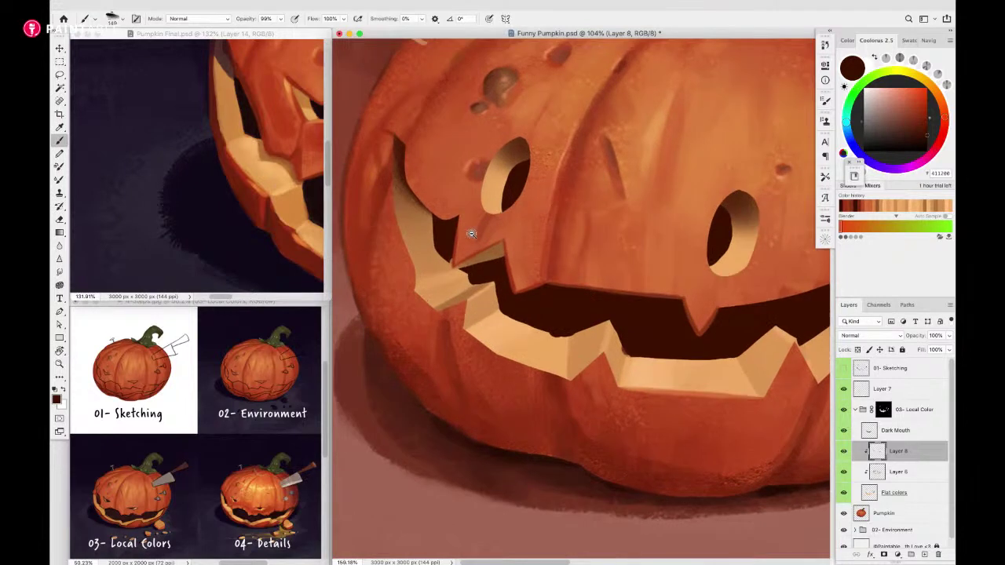
Return to Layer 7, rotate the canvas, and paint sampled orange along the lower edge of the left-centre rim section and up the skin peak
click(902, 391)
drag(465, 246, 441, 247)
alt+click(660, 145)
scroll(530, 366, up, 1)
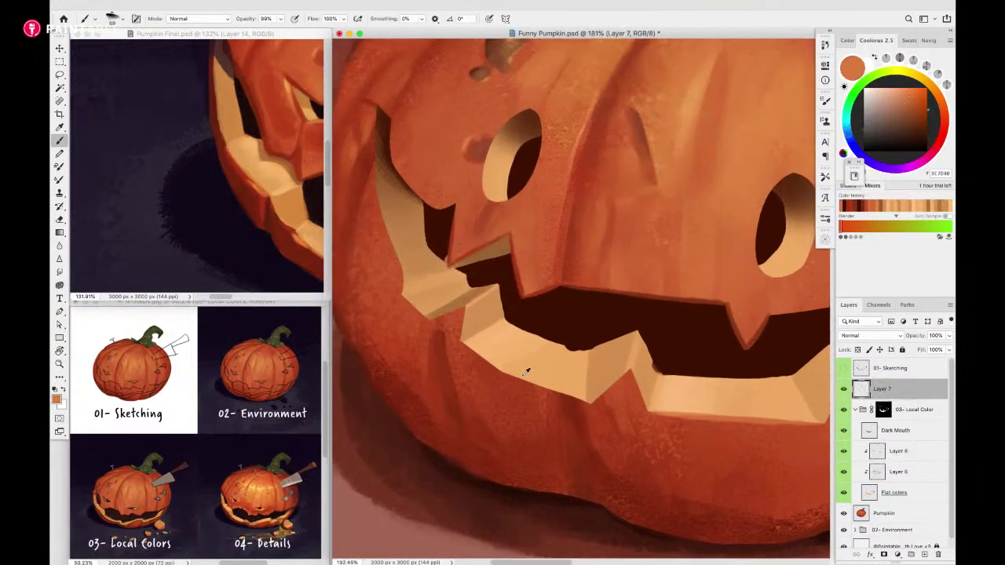
key(r)
drag(659, 287, 643, 250)
key(b)
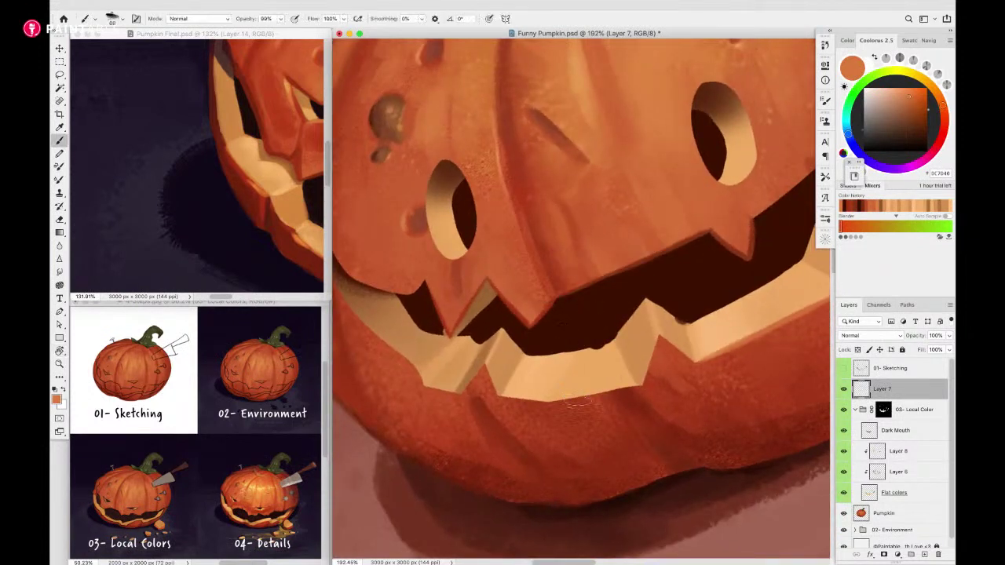
drag(560, 403, 640, 385)
mouse_move(658, 339)
mouse_down()
mouse_move(645, 384)
mouse_move(660, 346)
mouse_up()
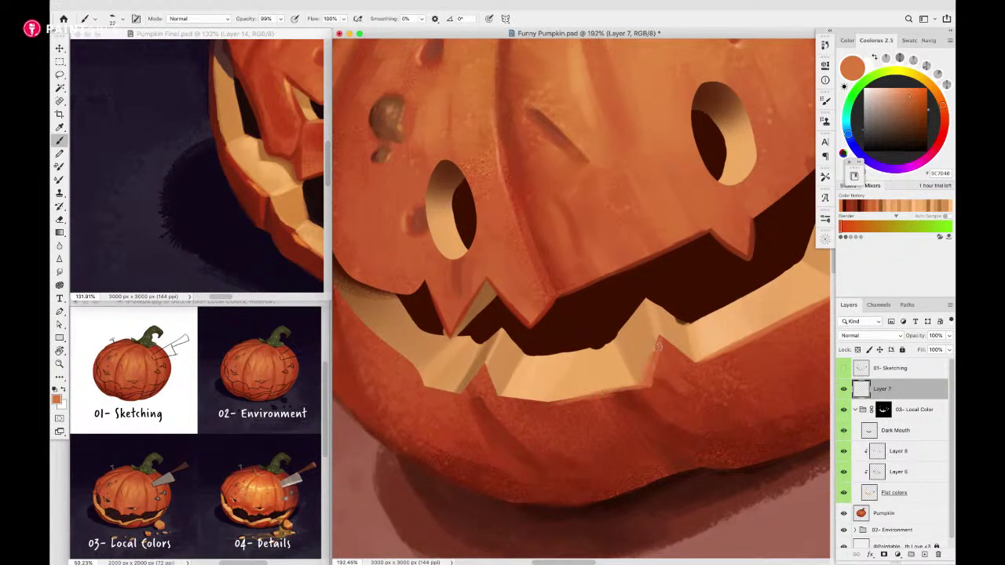
Refine the skin peak between the lower rim sections with sampled darker red and lighter orange
alt+click(665, 359)
alt+click(652, 388)
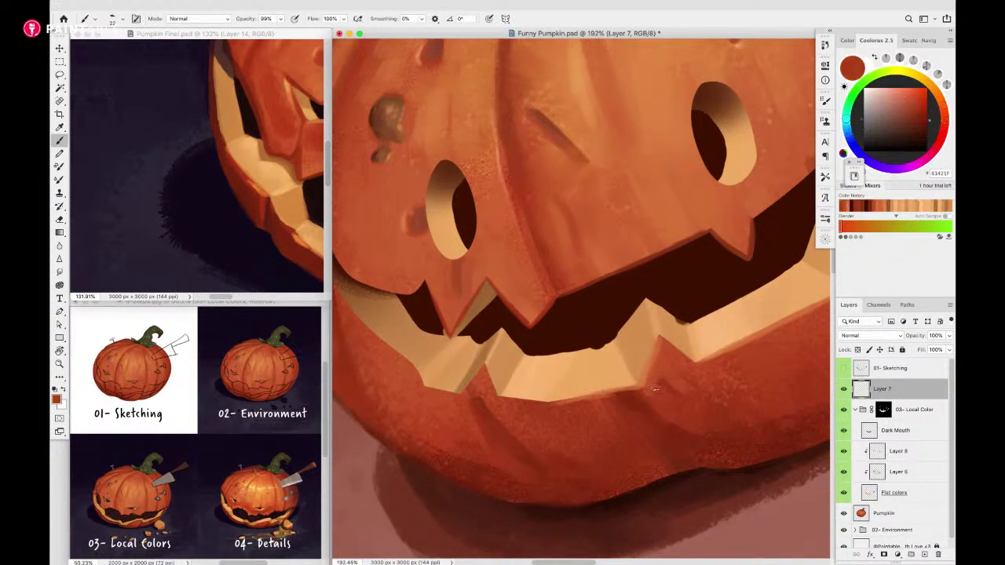
alt+click(658, 345)
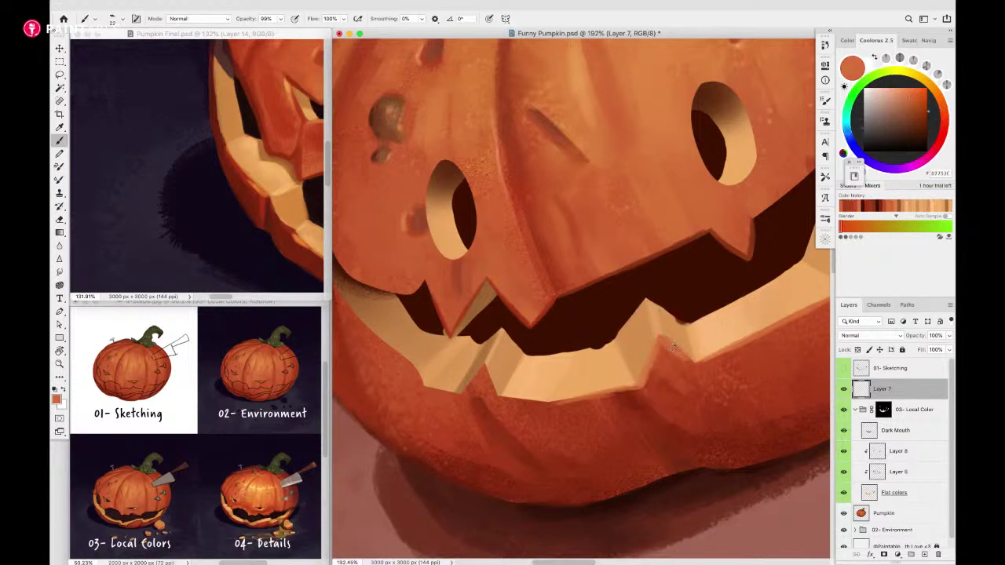
Touch up the middle skin peak with sampled red and orange, and clean the dark spot along the rim's inner edge with sampled tan
alt+click(683, 359)
drag(716, 343, 588, 348)
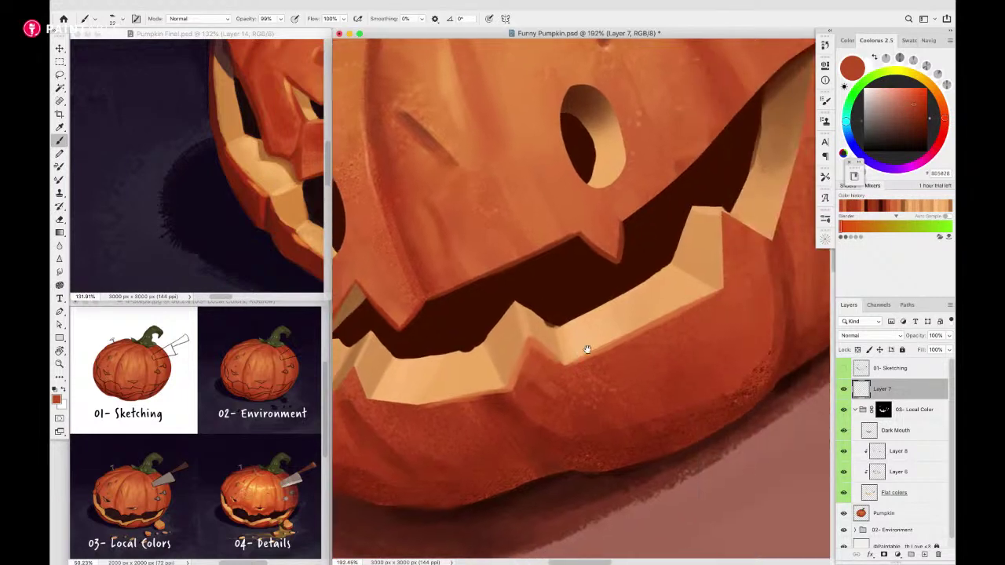
key(Escape)
alt+click(540, 306)
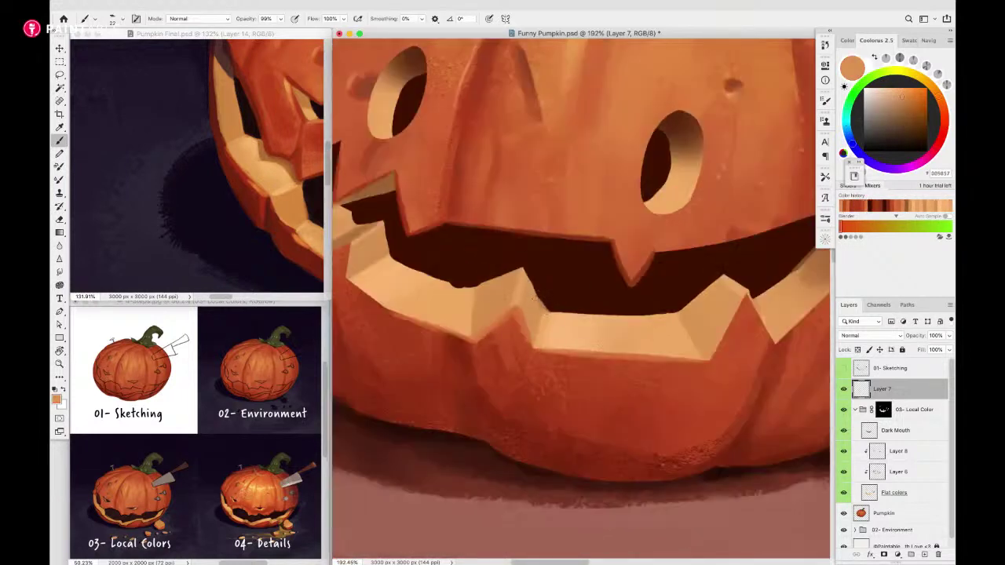
alt+click(453, 289)
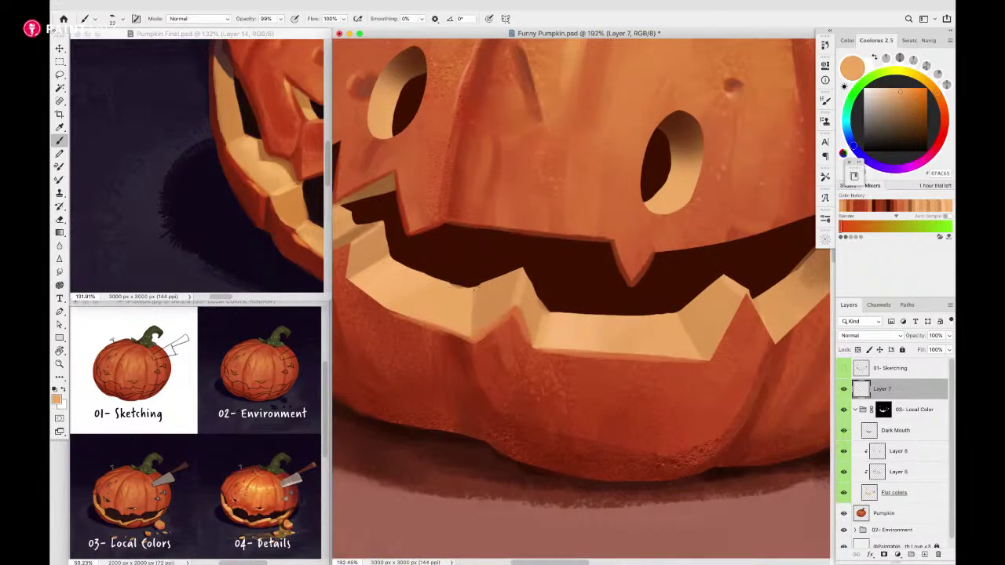
alt+click(473, 289)
Paint an orange highlight along the left edge of the right skin peak beside the rim, redoing the first attempt
drag(767, 330, 646, 307)
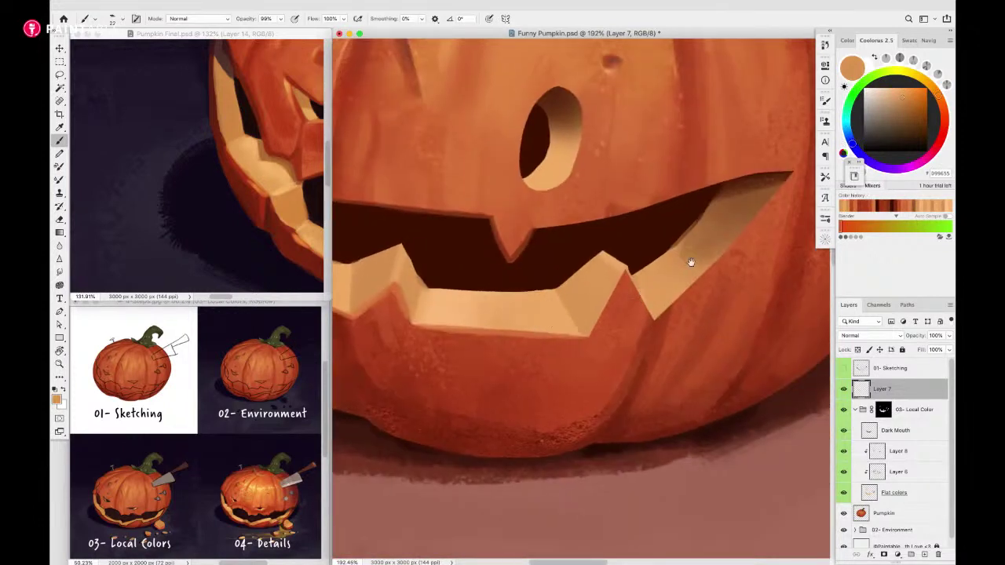
drag(913, 98, 903, 88)
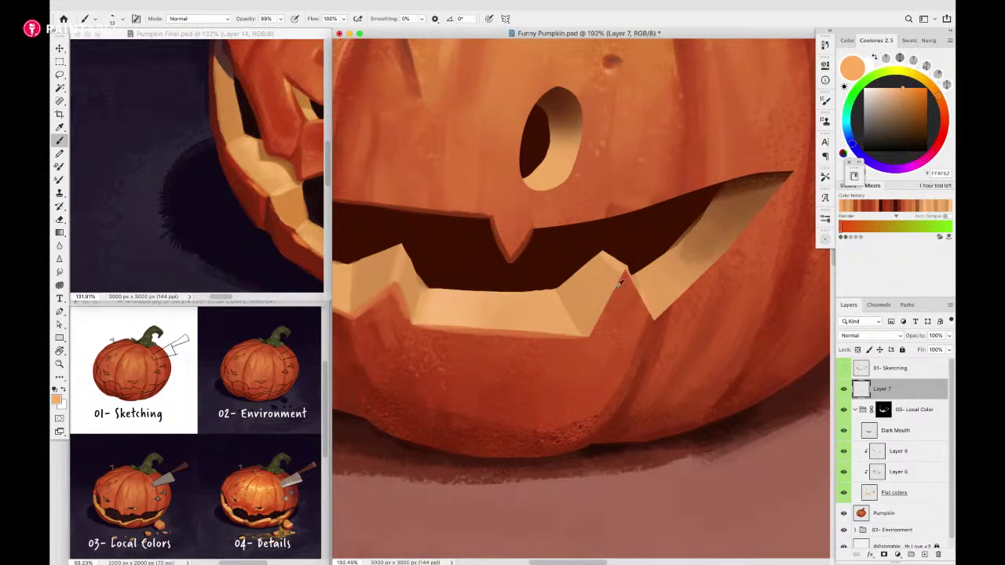
drag(595, 327, 628, 269)
key(super+z)
key(super+z)
key(super+z)
alt+click(618, 292)
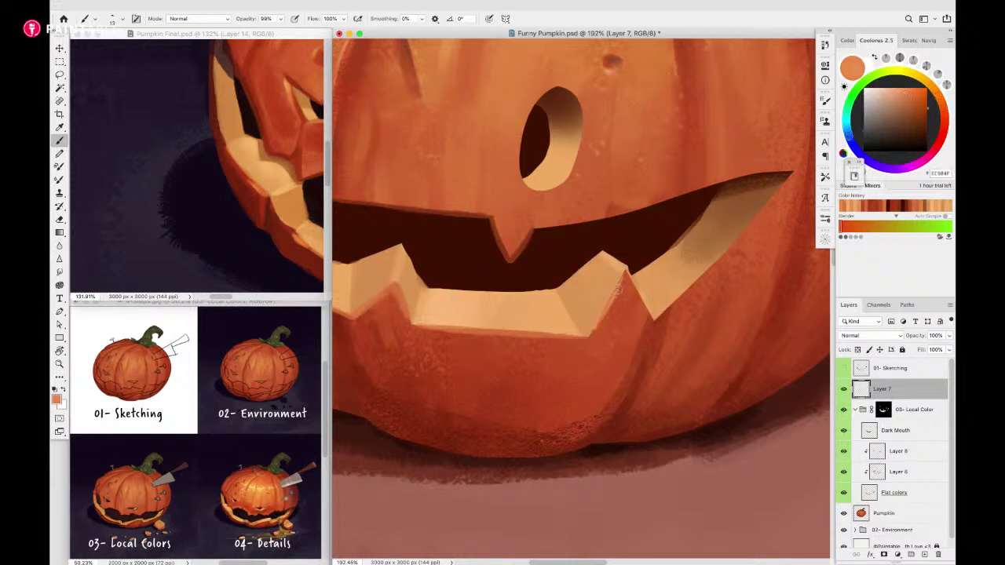
drag(617, 291, 604, 317)
Paint a dark red edge along the upper lip from the pointed tooth to the right mouth corner, redoing the last stretch
click(944, 118)
click(913, 113)
ctrl+alt+click(523, 251)
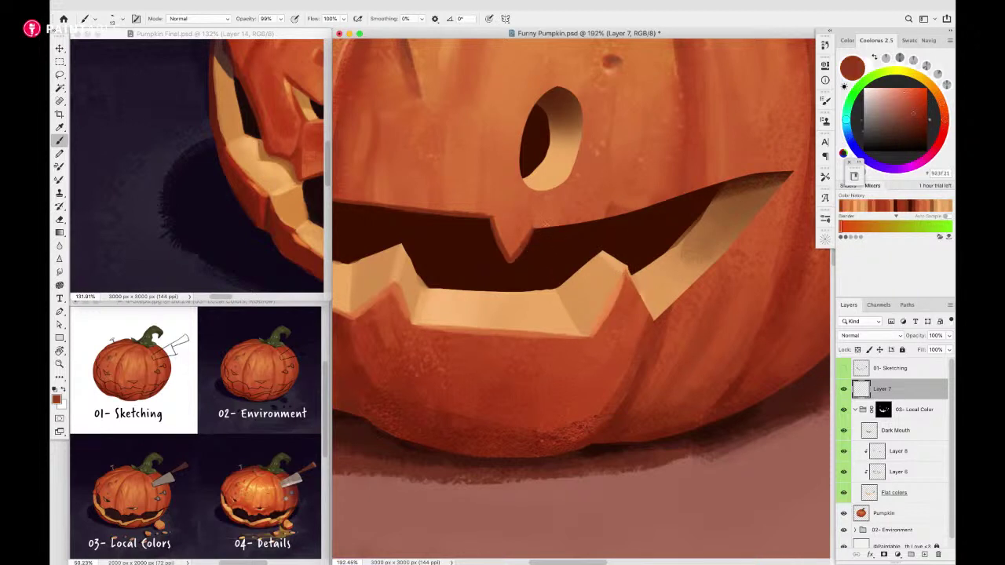
drag(536, 228, 652, 204)
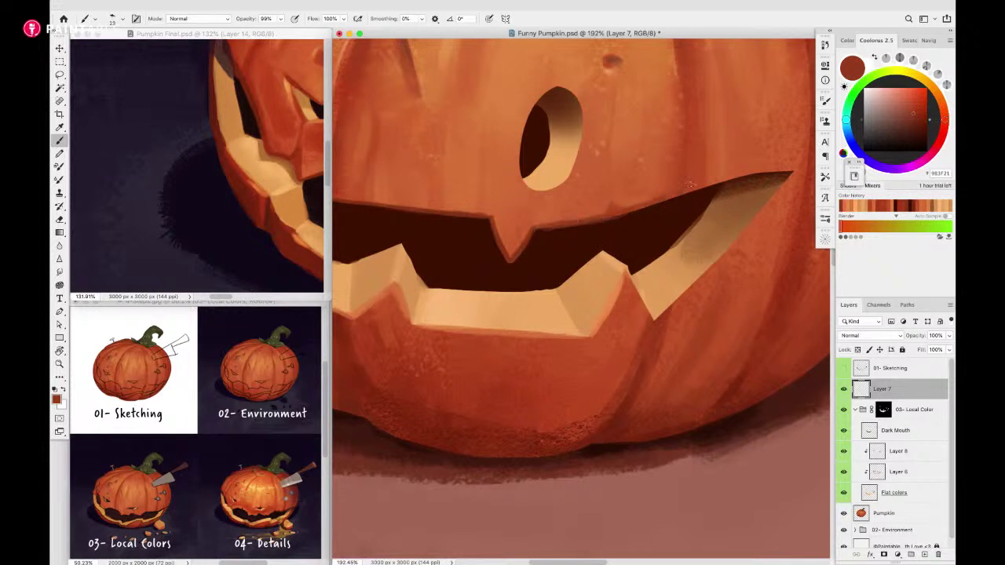
drag(711, 183, 779, 169)
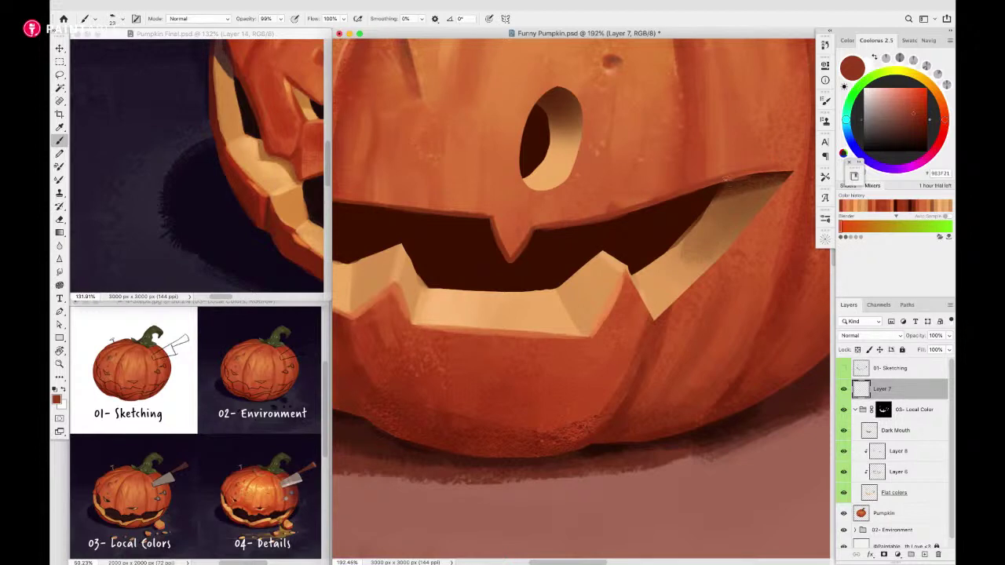
key(super+z)
drag(714, 186, 784, 170)
Darken the skin edge around the left side and top of the right eye, using sampled dark brown and red
mouse_move(600, 228)
mouse_down()
mouse_move(531, 216)
mouse_move(702, 232)
mouse_move(714, 147)
mouse_move(651, 161)
mouse_move(666, 177)
mouse_move(647, 132)
mouse_move(619, 163)
mouse_move(609, 206)
mouse_up()
alt+click(608, 163)
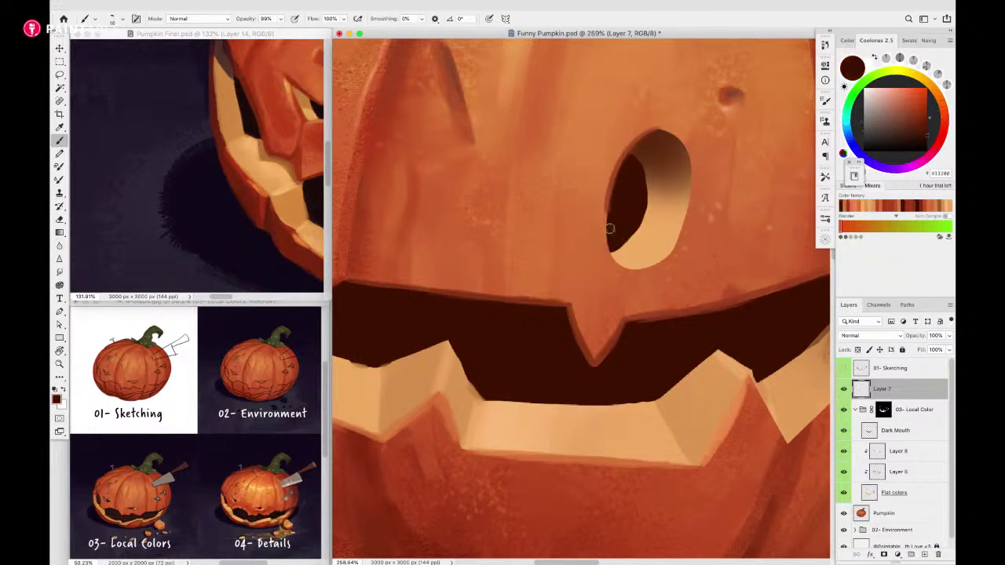
alt+click(658, 132)
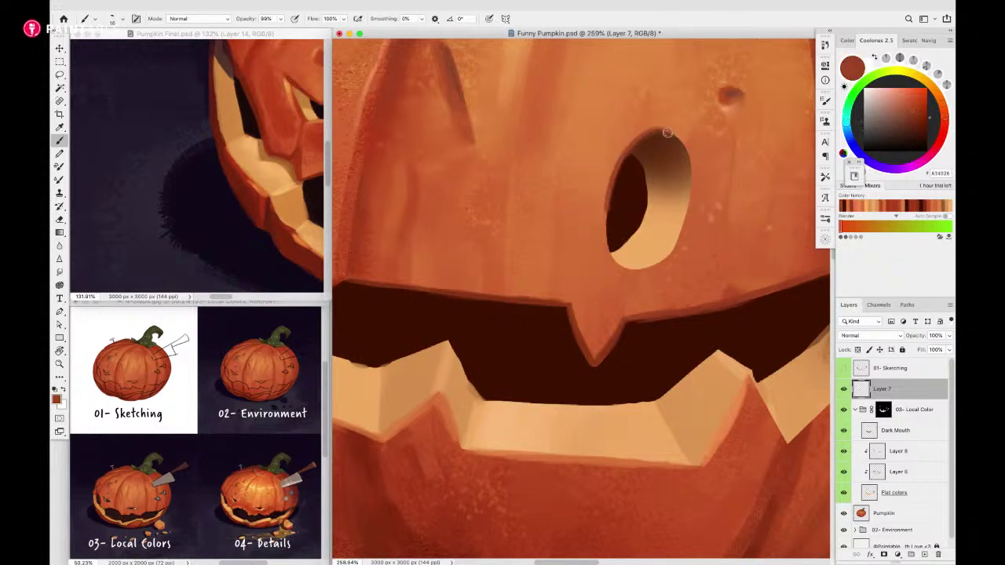
drag(668, 133, 695, 161)
alt+click(699, 159)
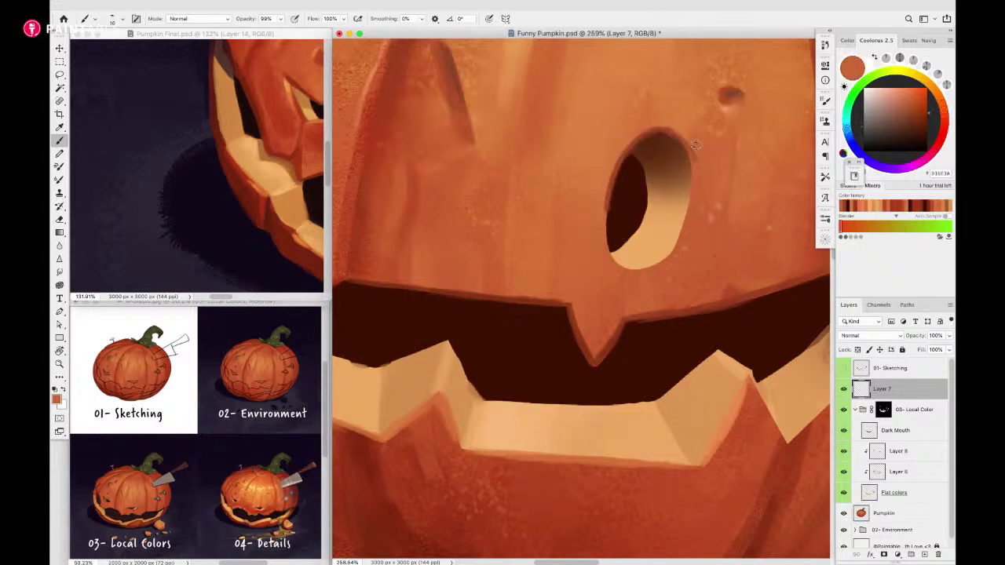
Paint a sampled light orange highlight along the bottom edge of the right eye opening
scroll(701, 167, down, 3)
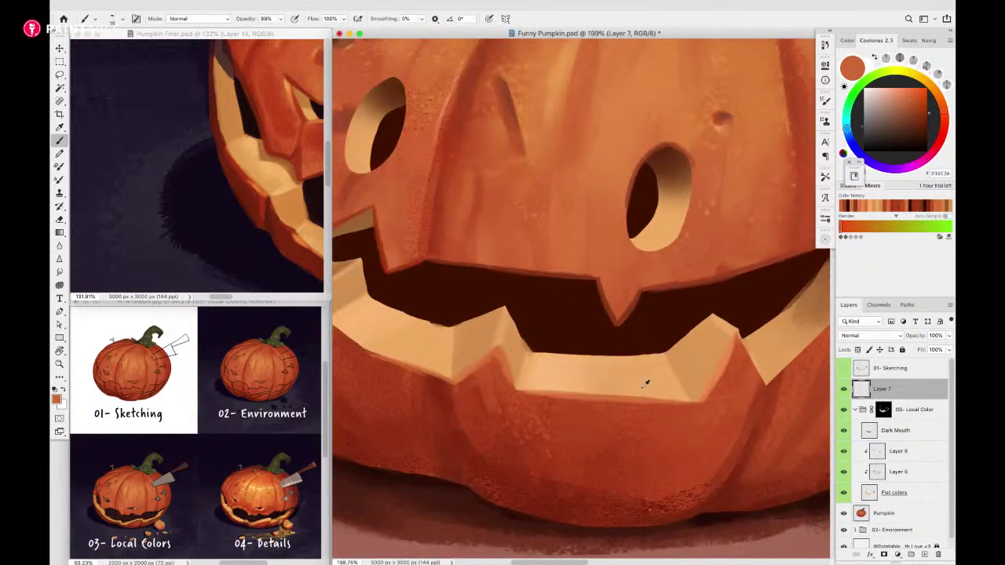
alt+click(658, 245)
scroll(658, 245, up, 3)
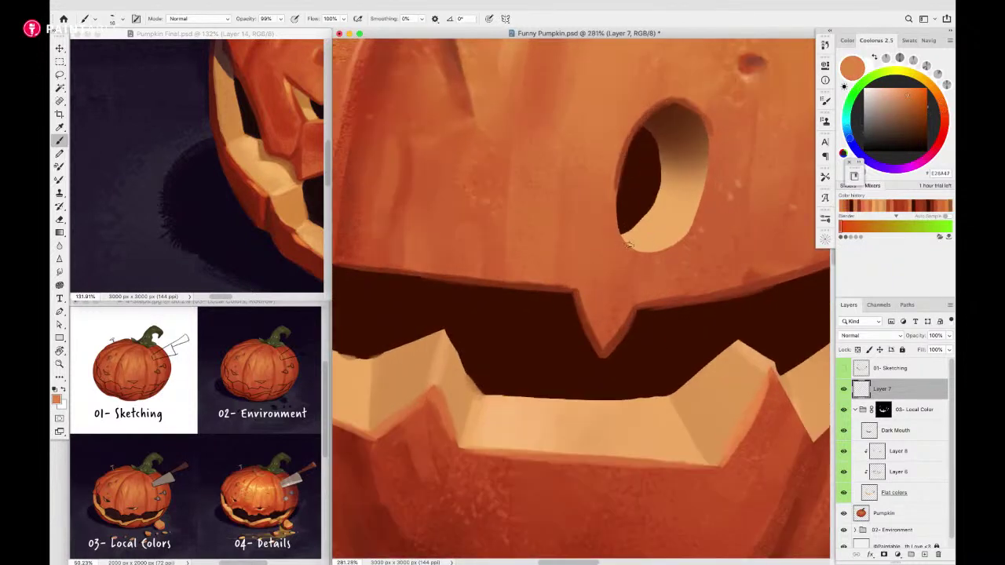
drag(626, 245, 662, 246)
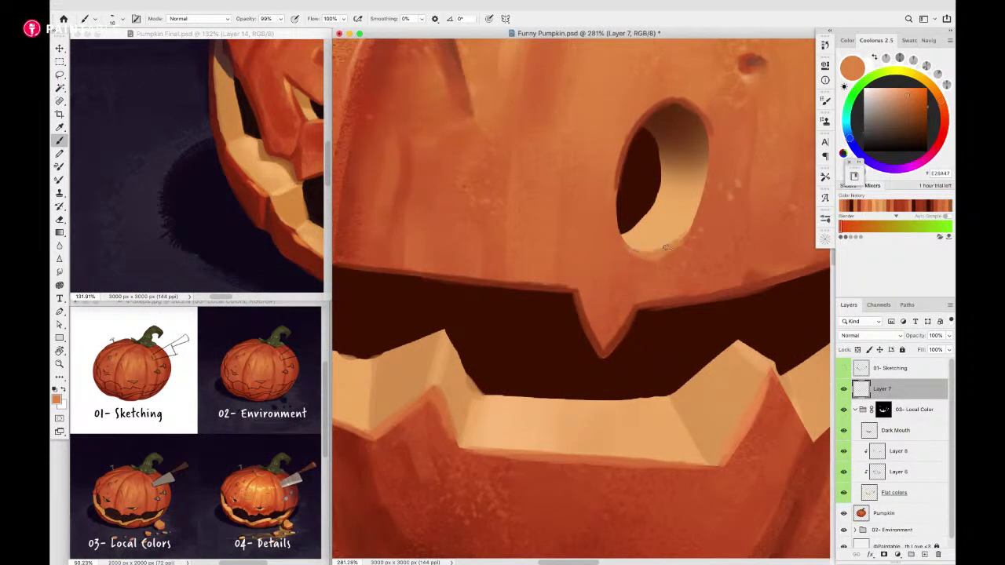
Compare the carved mouth and eye edges with Layer 7 hidden and shown, both up close and at full view
scroll(660, 251, down, 4)
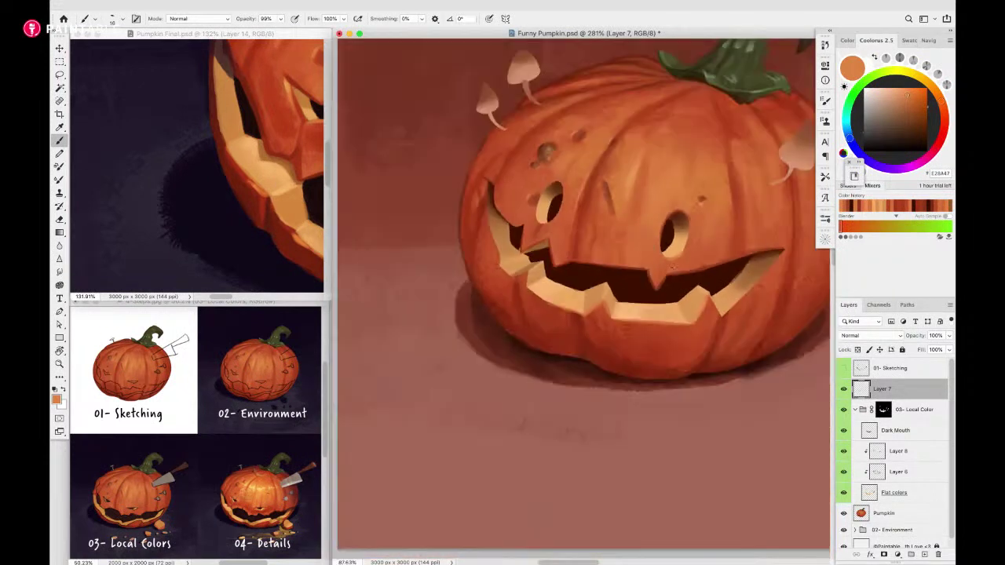
scroll(524, 209, up, 3)
scroll(581, 352, up, 2)
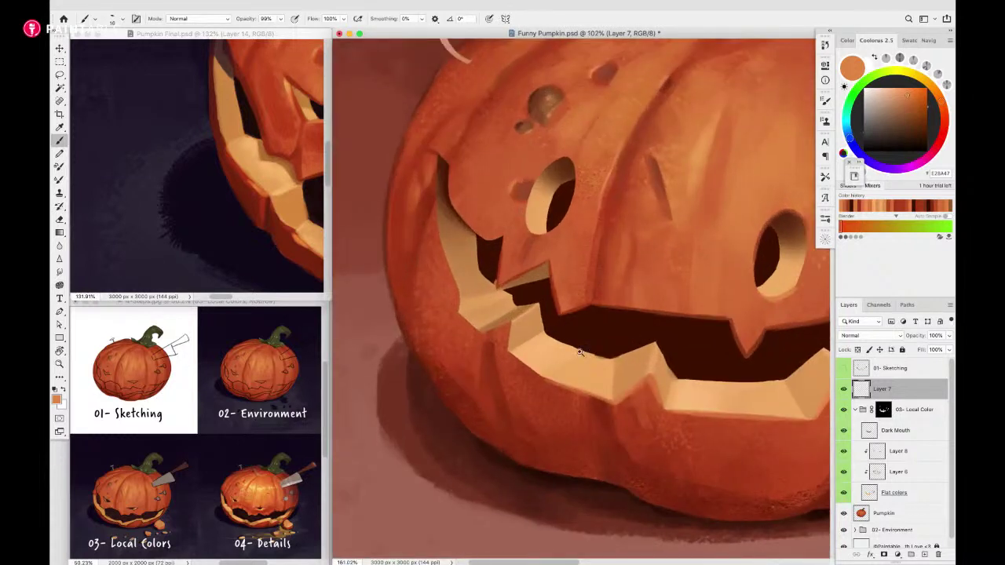
scroll(622, 353, up, 3)
drag(626, 344, 586, 354)
scroll(587, 353, down, 2)
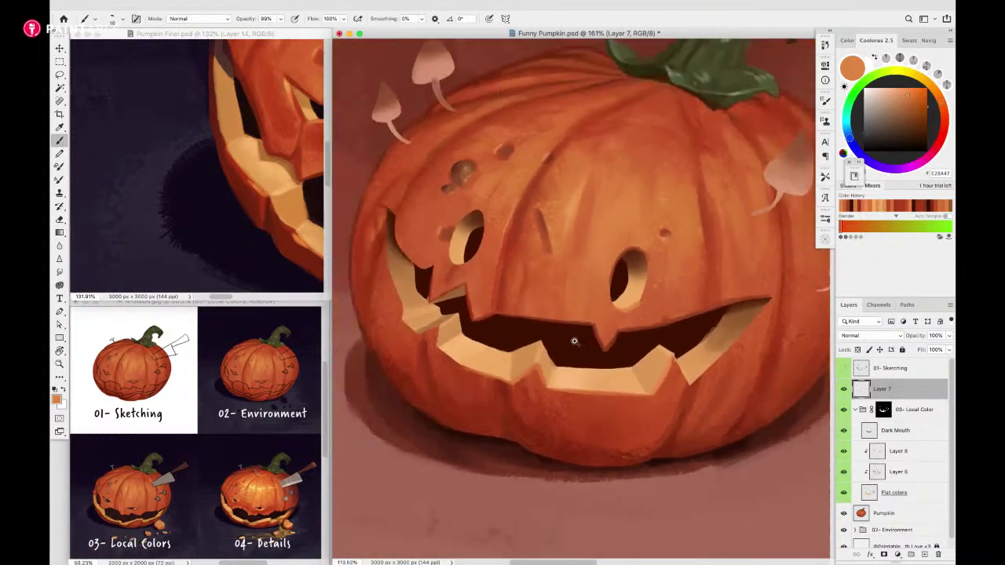
click(843, 390)
scroll(649, 376, up, 4)
click(843, 390)
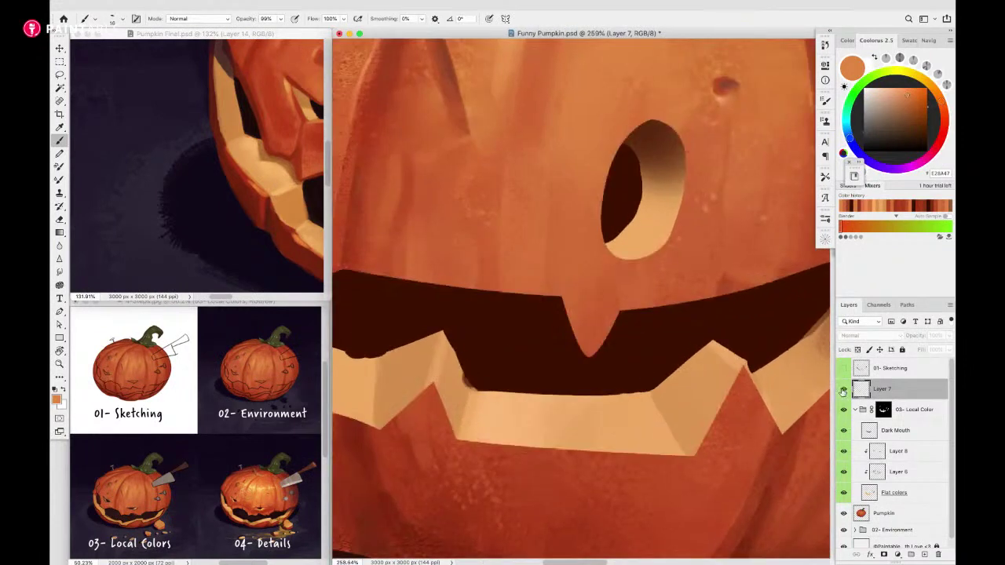
click(844, 390)
click(843, 390)
click(843, 390)
scroll(628, 363, down, 4)
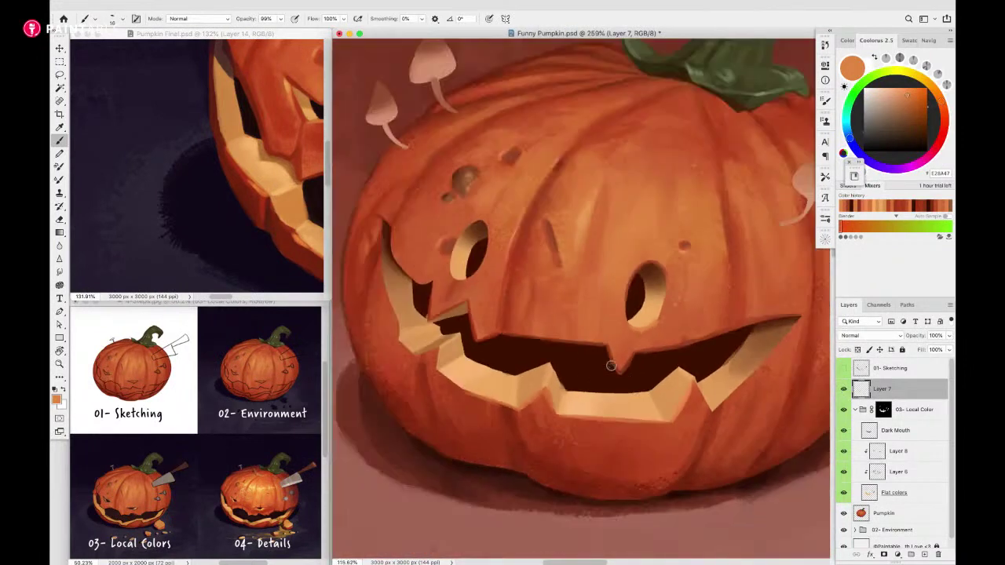
scroll(620, 357, up, 1)
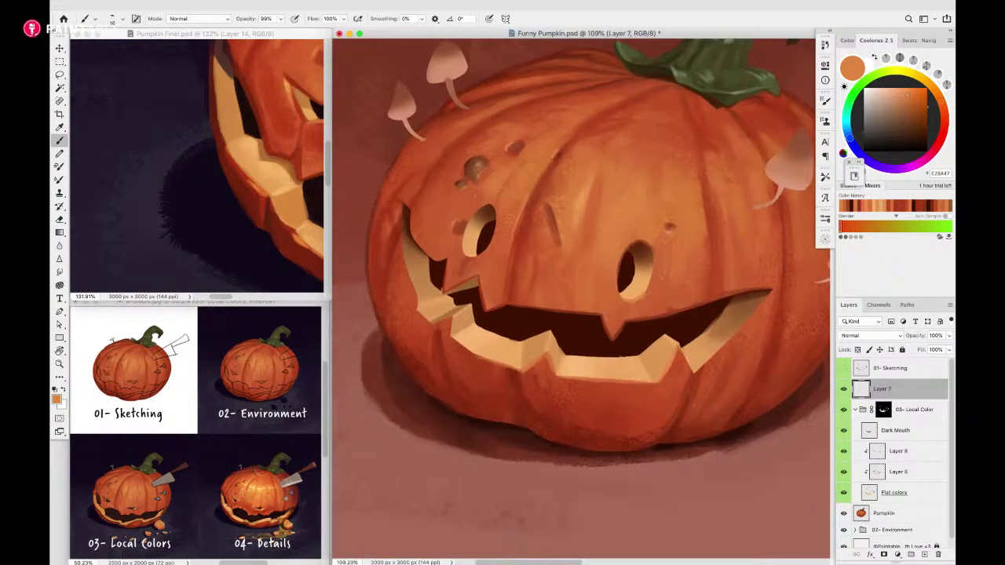
scroll(523, 291, down, 2)
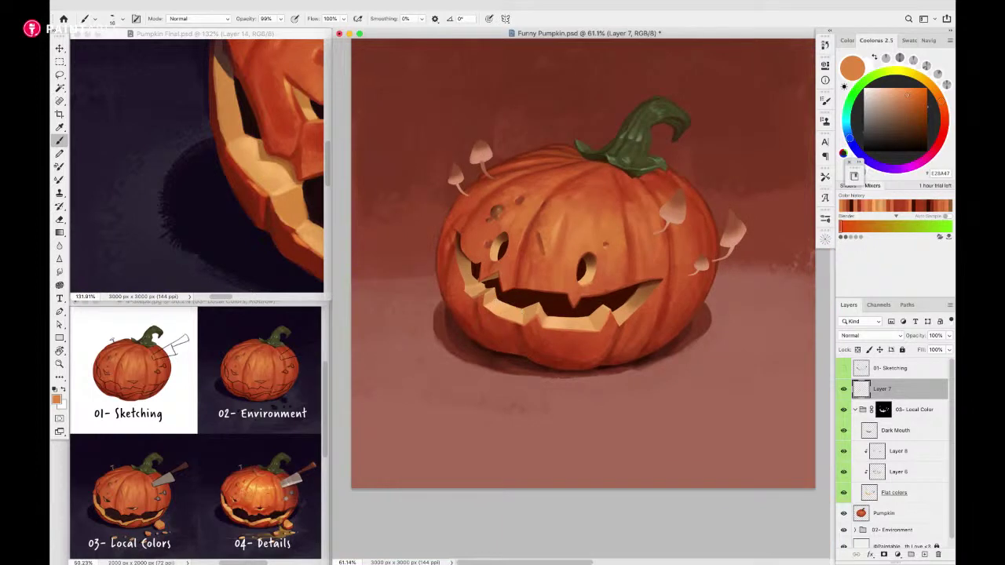
scroll(534, 308, up, 1)
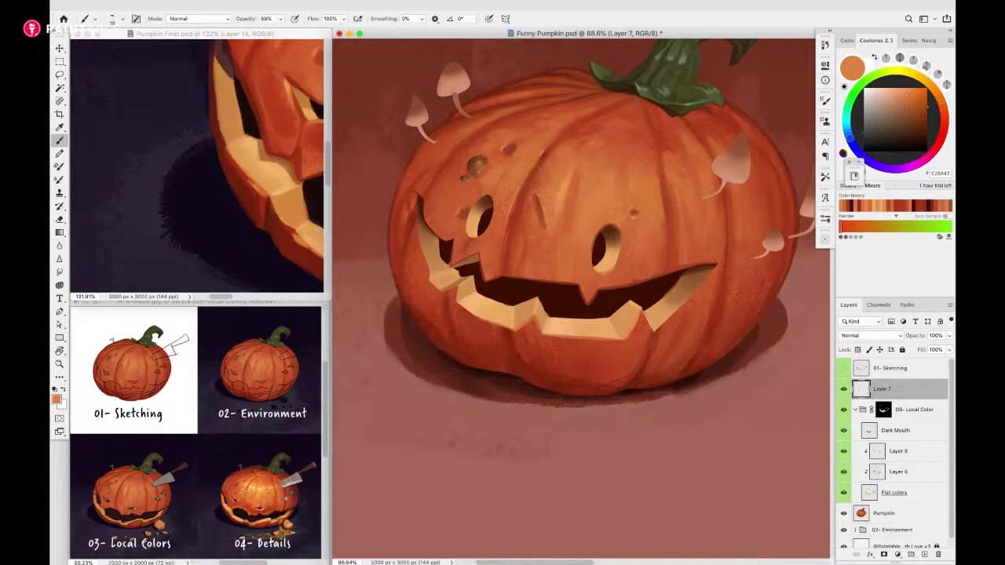
Paint a dark red edge along the upper lip at the left mouth corner, down to the first notch
drag(423, 218, 455, 233)
alt+click(435, 184)
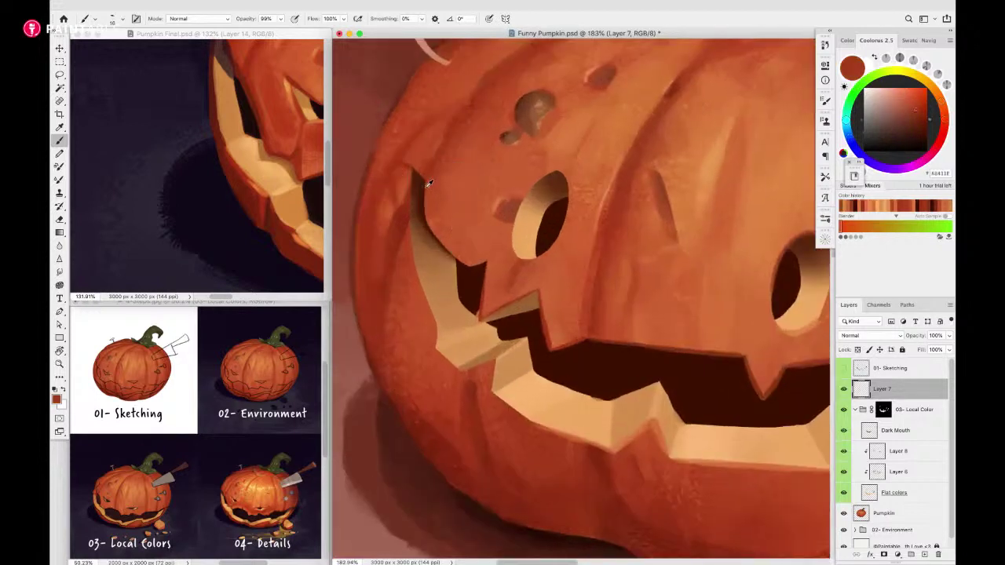
drag(429, 184, 431, 219)
drag(912, 111, 918, 122)
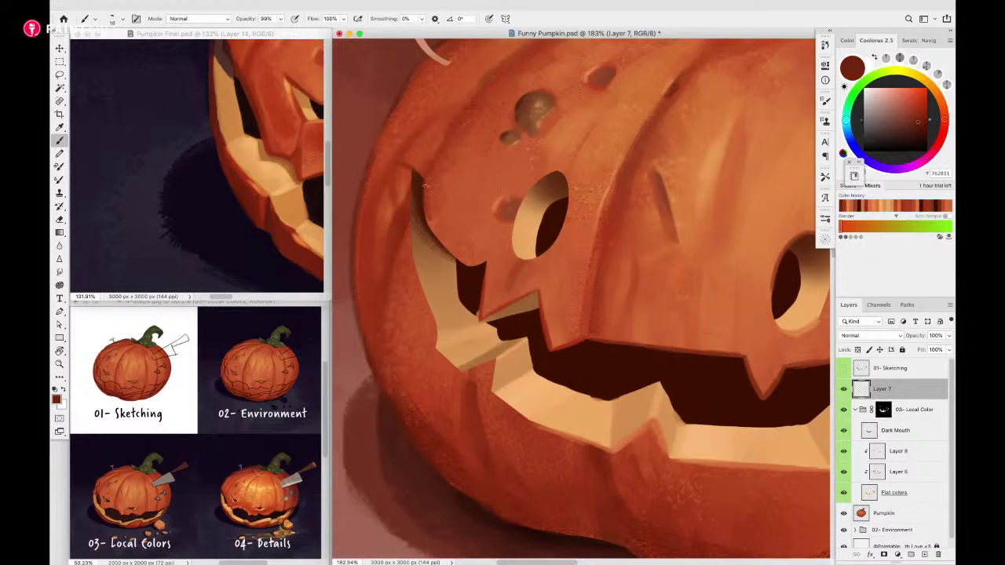
mouse_move(426, 187)
mouse_down()
mouse_move(431, 228)
mouse_move(472, 268)
mouse_up()
Paint sampled light orange highlights along the outer edge of the left rim section and on the left skin peak
alt+click(644, 84)
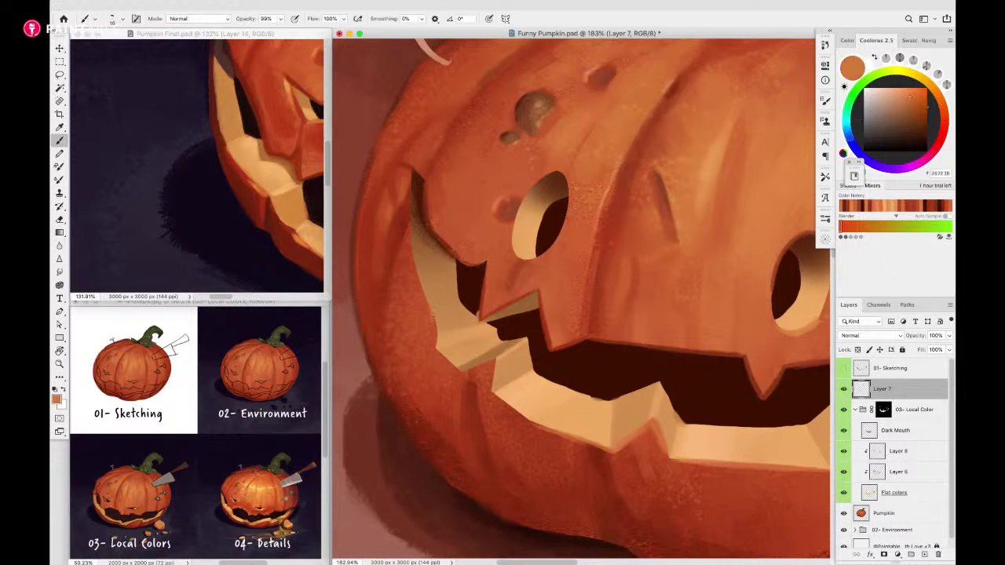
drag(424, 298, 432, 329)
mouse_move(482, 366)
mouse_down()
mouse_move(493, 358)
mouse_move(490, 376)
mouse_up()
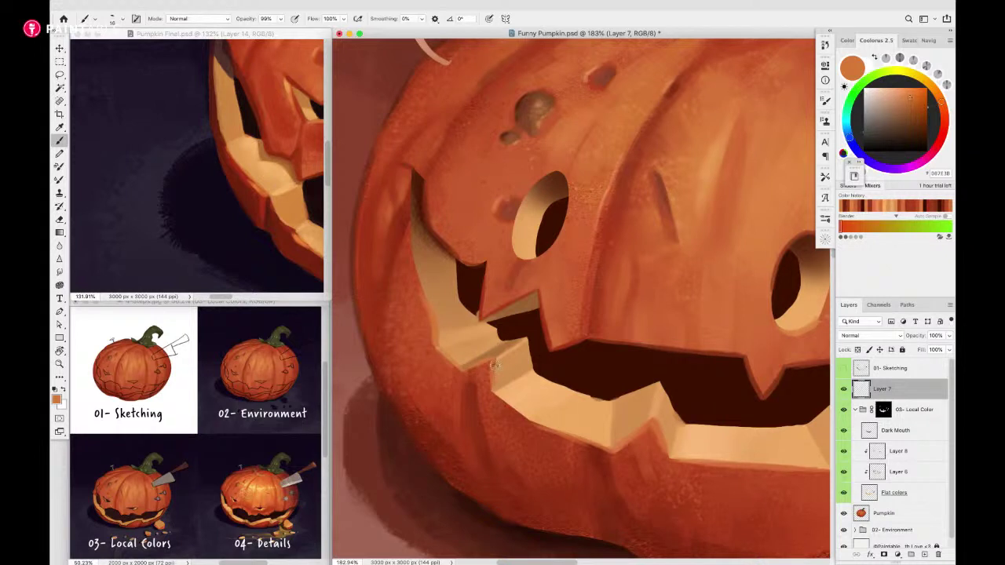
Examine the whole carved pumpkin up close and from afar, and check it against the Pumpkin Final reference painting
scroll(525, 336, down, 5)
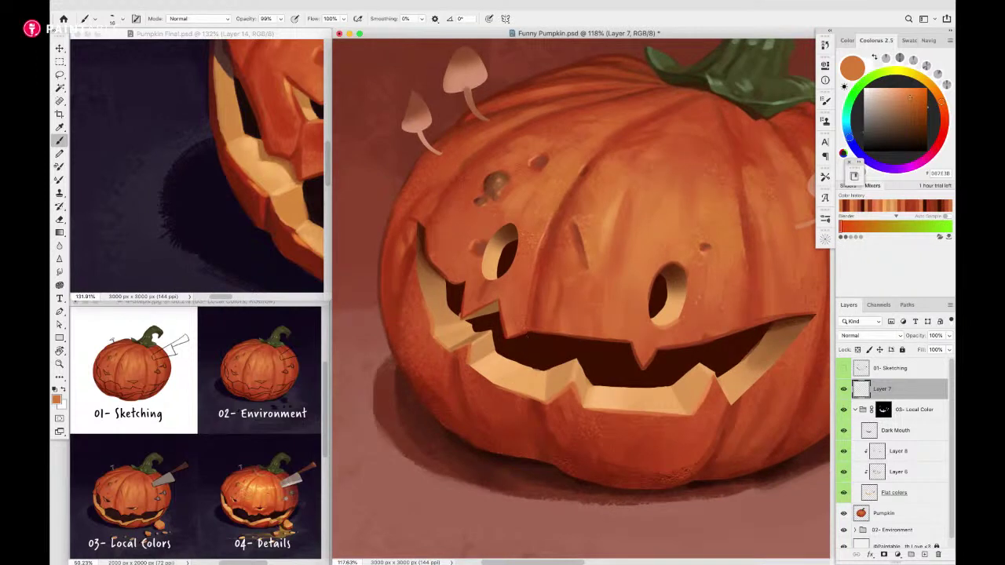
scroll(557, 270, down, 2)
scroll(598, 263, down, 2)
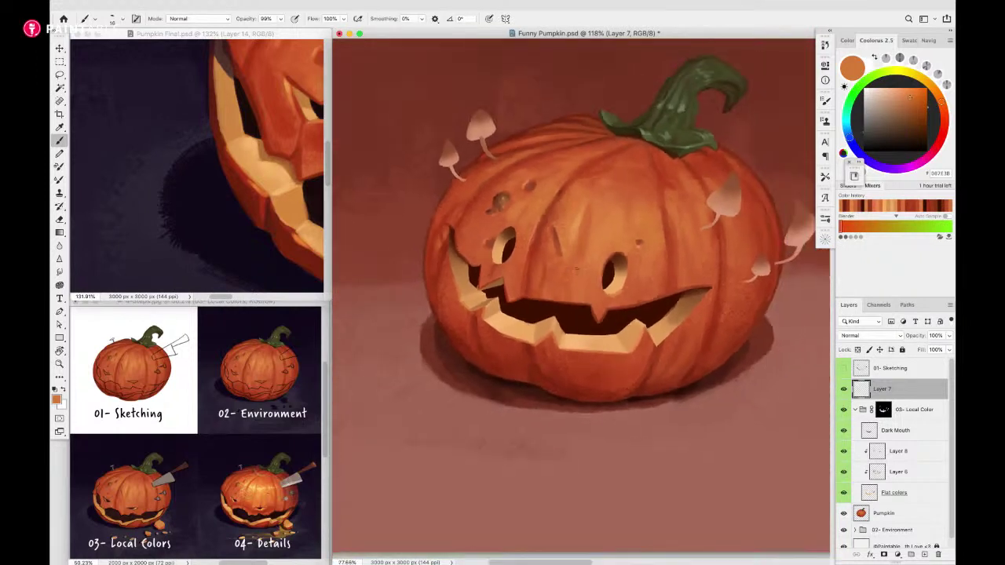
drag(615, 280, 595, 320)
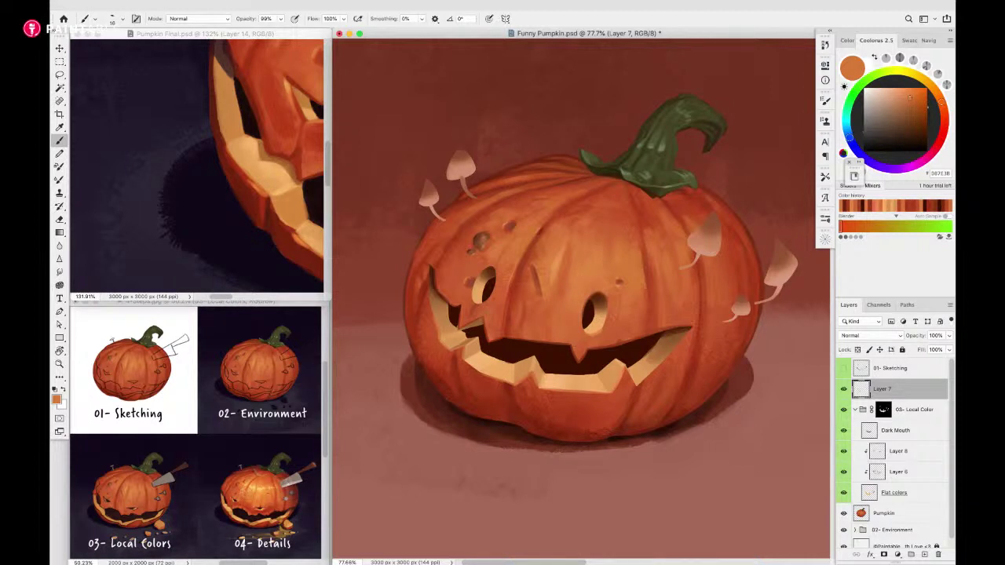
drag(437, 266, 507, 264)
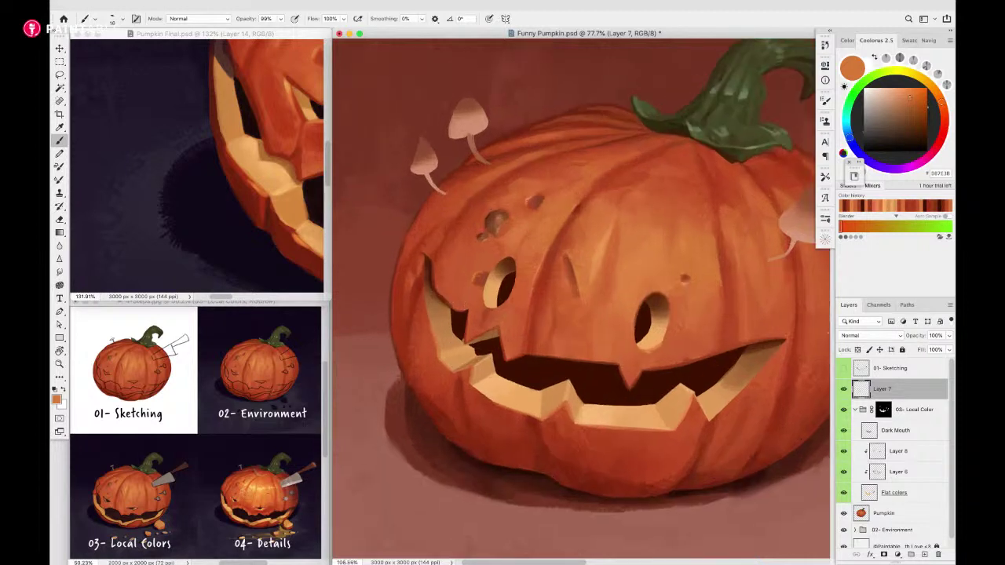
drag(650, 341, 612, 326)
scroll(612, 325, down, 3)
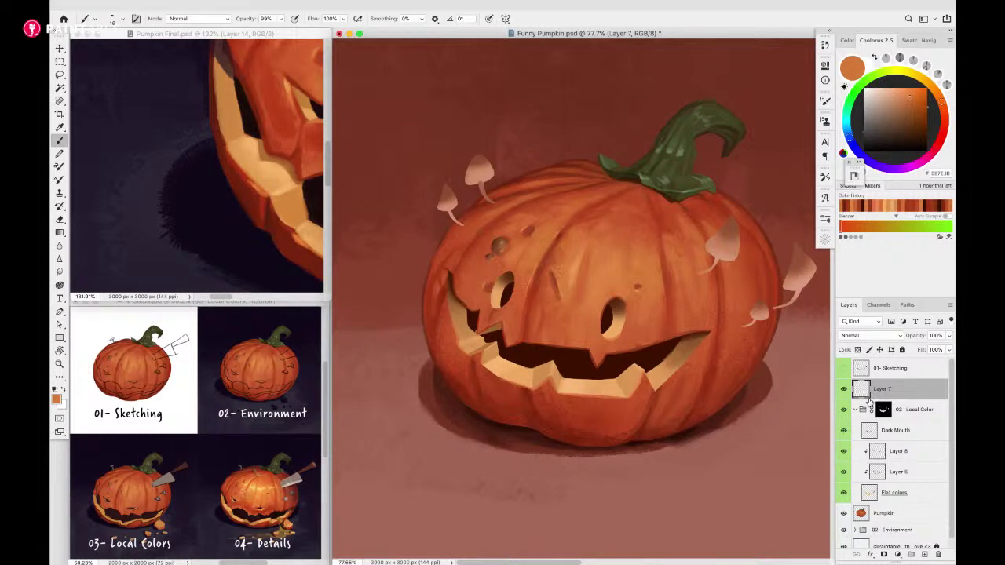
drag(556, 265, 538, 282)
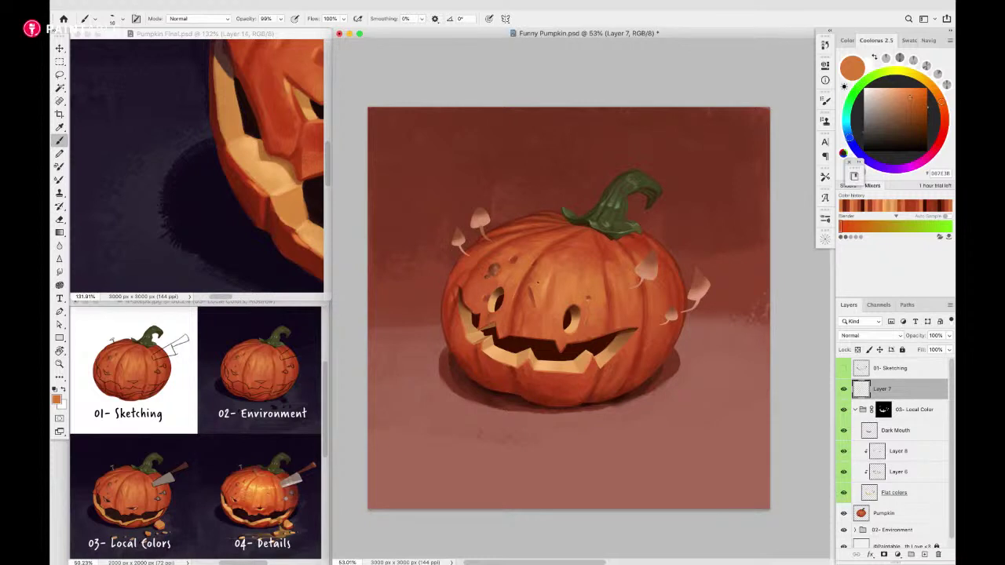
scroll(560, 265, up, 5)
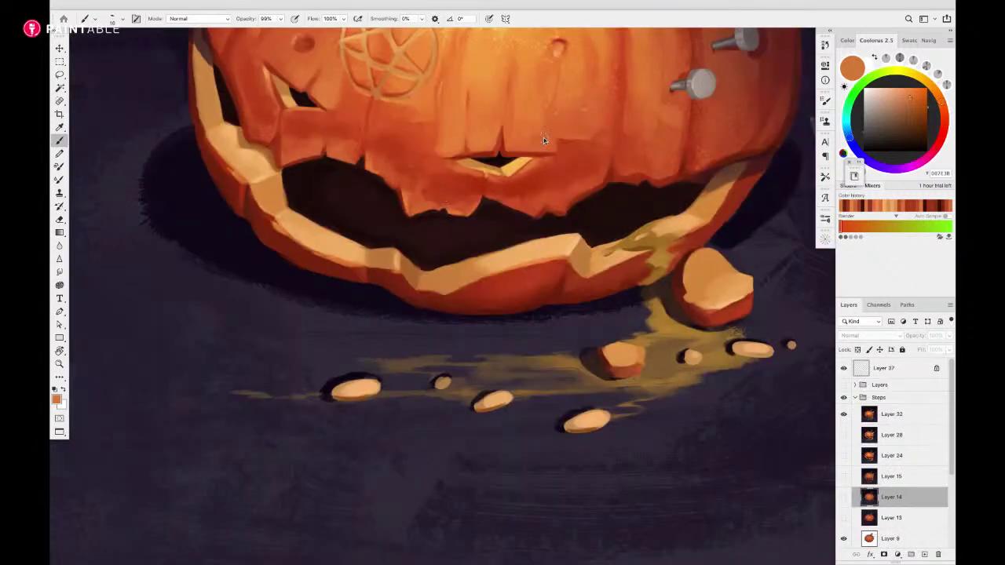
drag(545, 140, 578, 336)
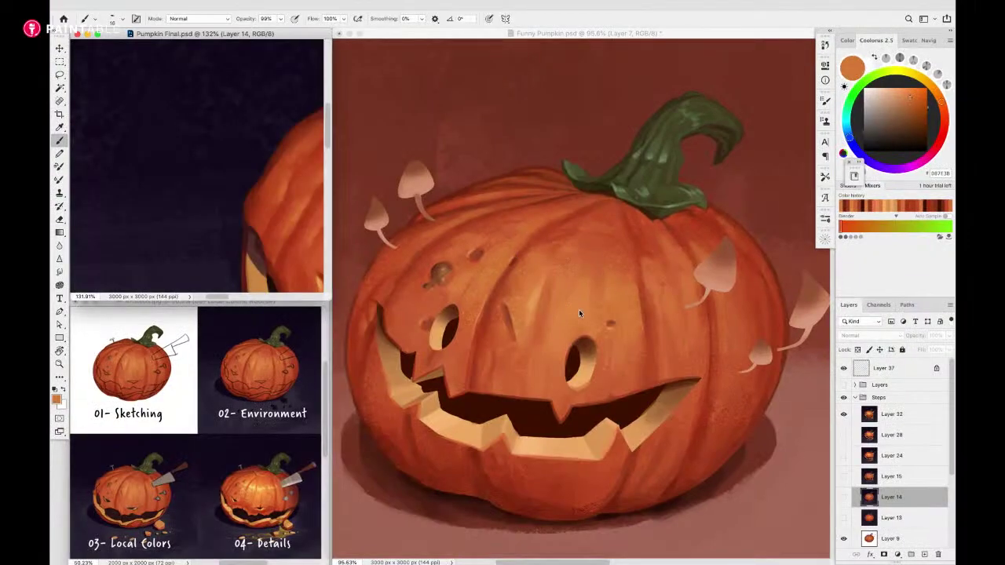
Add a new layer above Layer 7 in Funny Pumpkin and choose Paintable Splatter Brush 01 from the Skin Texture brushes
click(579, 314)
scroll(573, 299, down, 5)
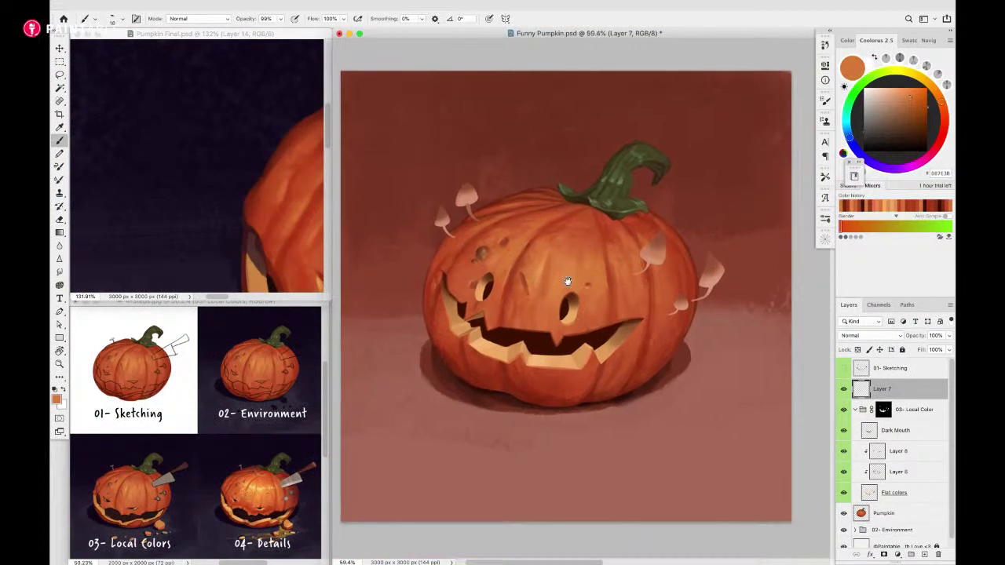
drag(567, 280, 568, 299)
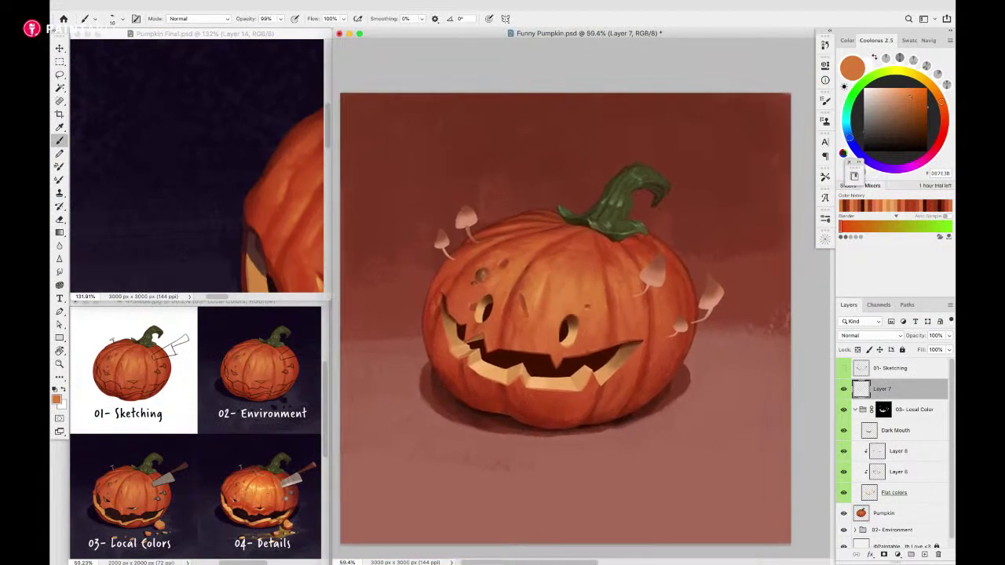
scroll(571, 293, up, 2)
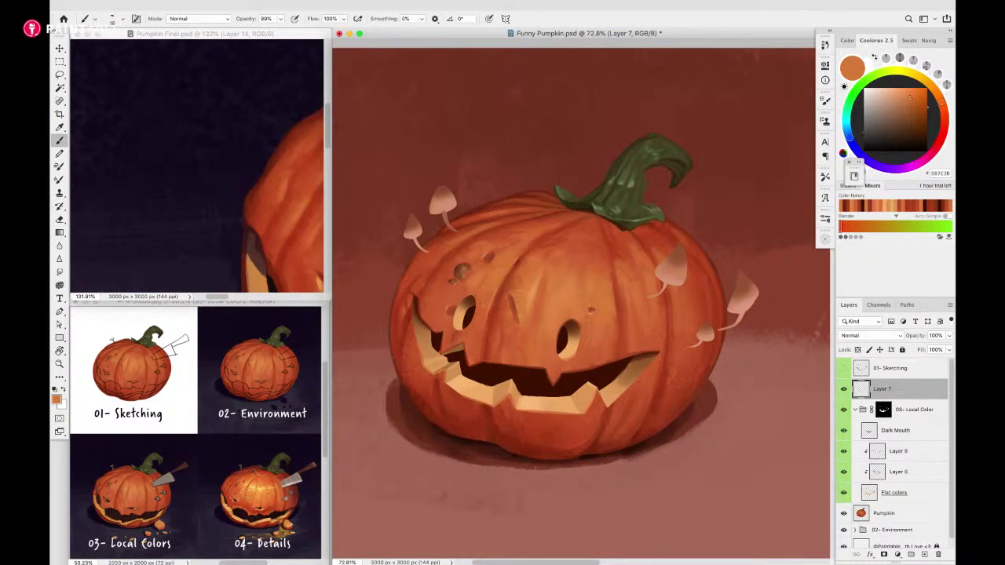
key(super+shift+alt+n)
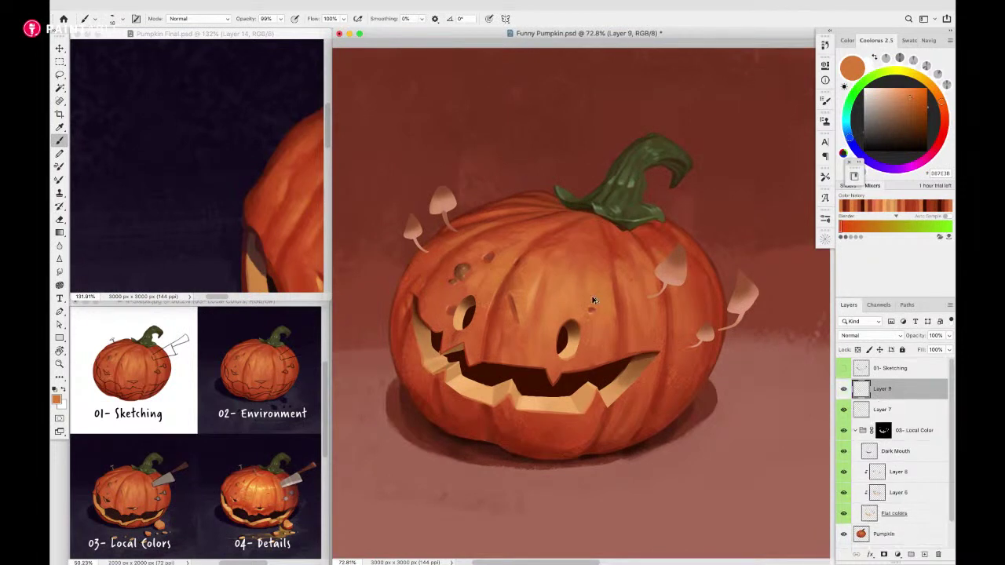
right_click(594, 300)
scroll(682, 428, down, 10)
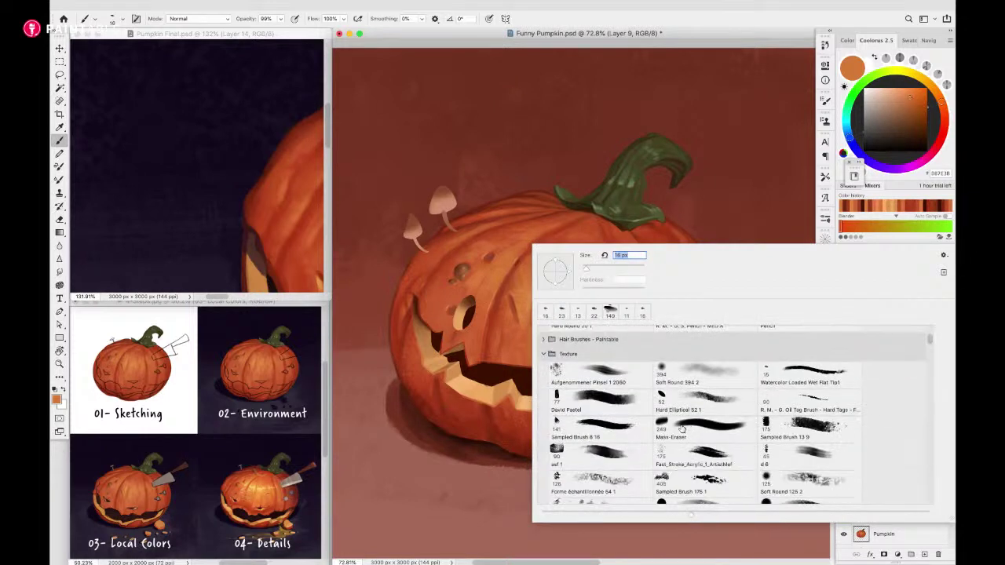
scroll(682, 429, down, 1)
click(544, 373)
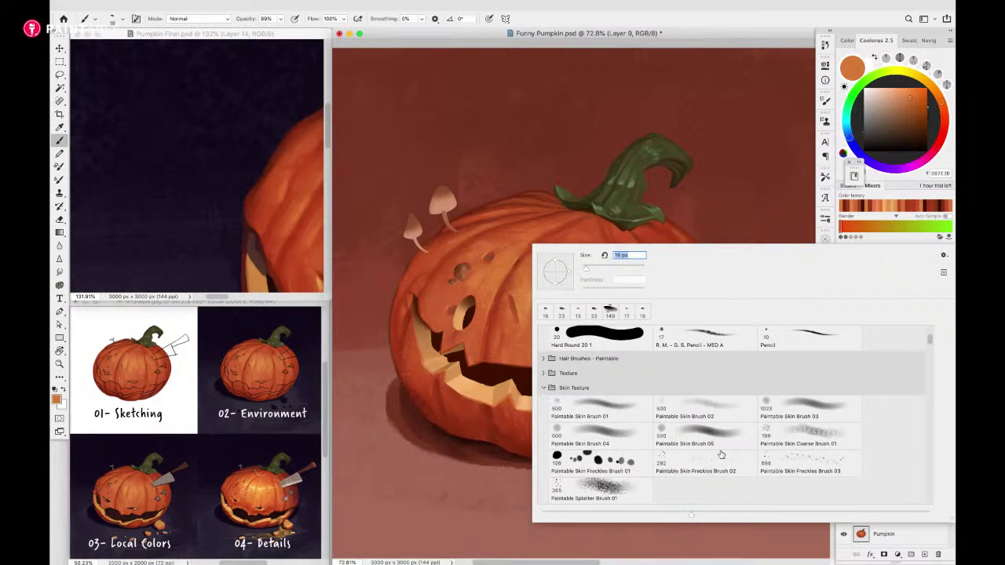
double_click(620, 489)
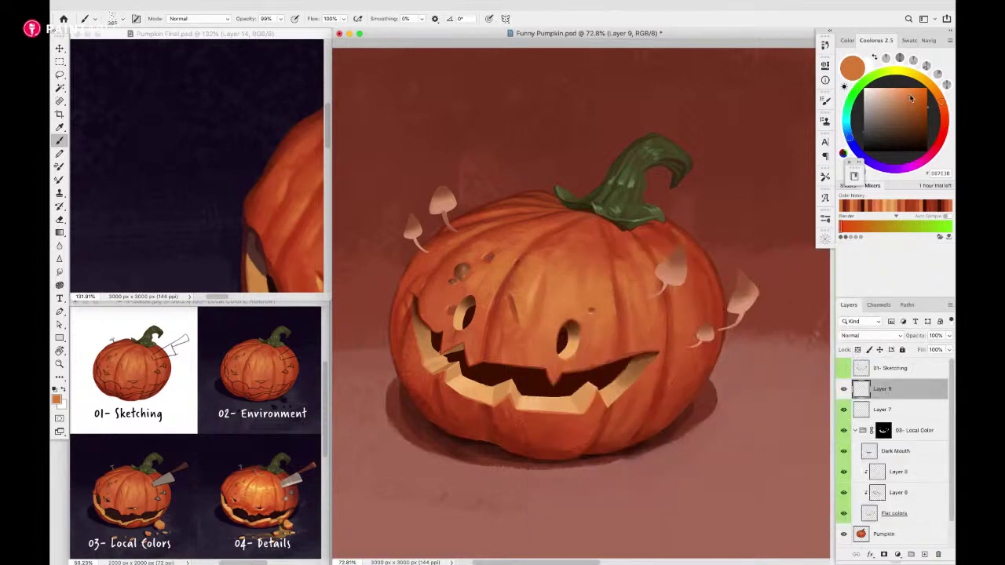
Try light orange and dark brown splatter on the pumpkin's forehead with Layer 9 in Overlay and Color Dodge modes
drag(911, 98, 899, 92)
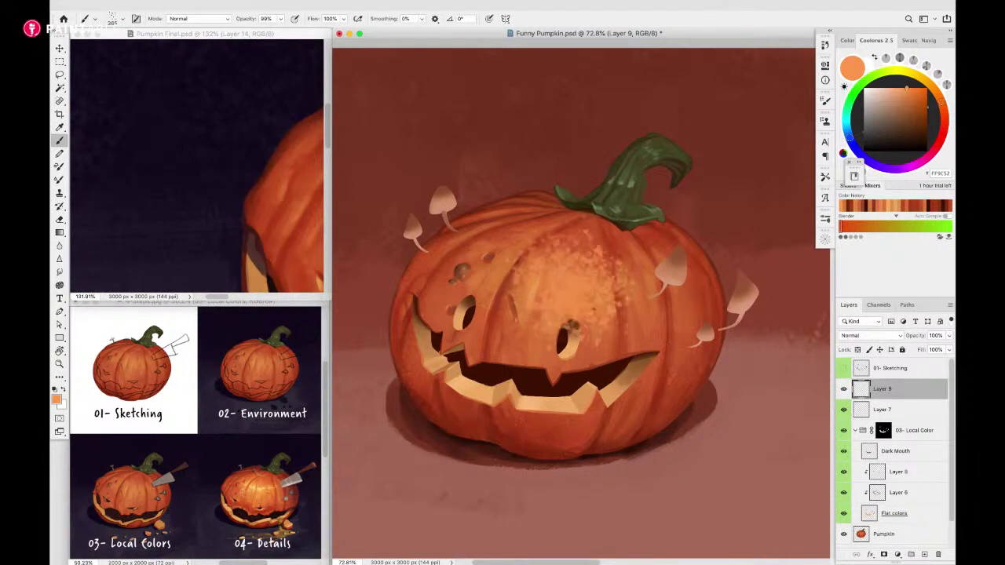
click(868, 335)
click(864, 443)
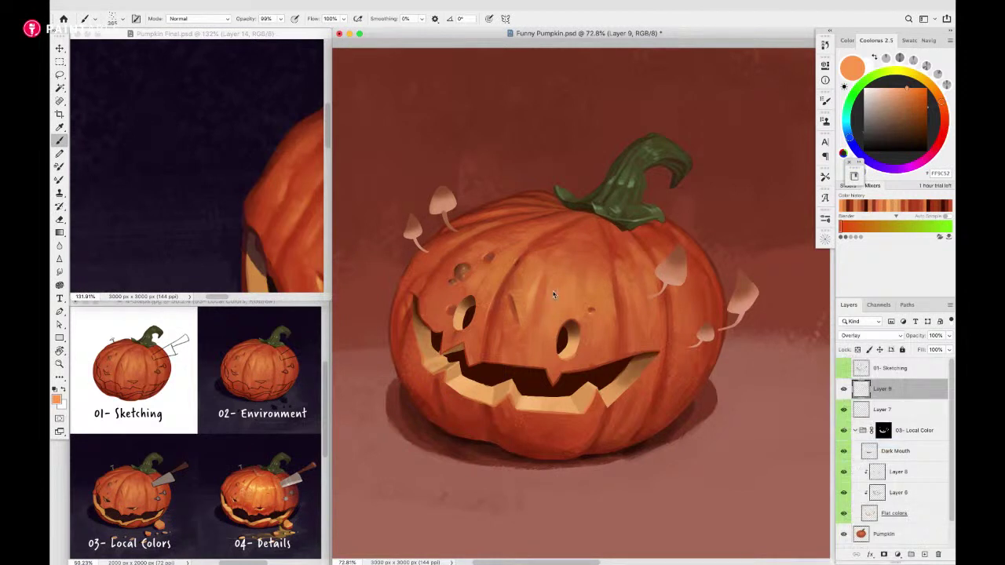
click(868, 336)
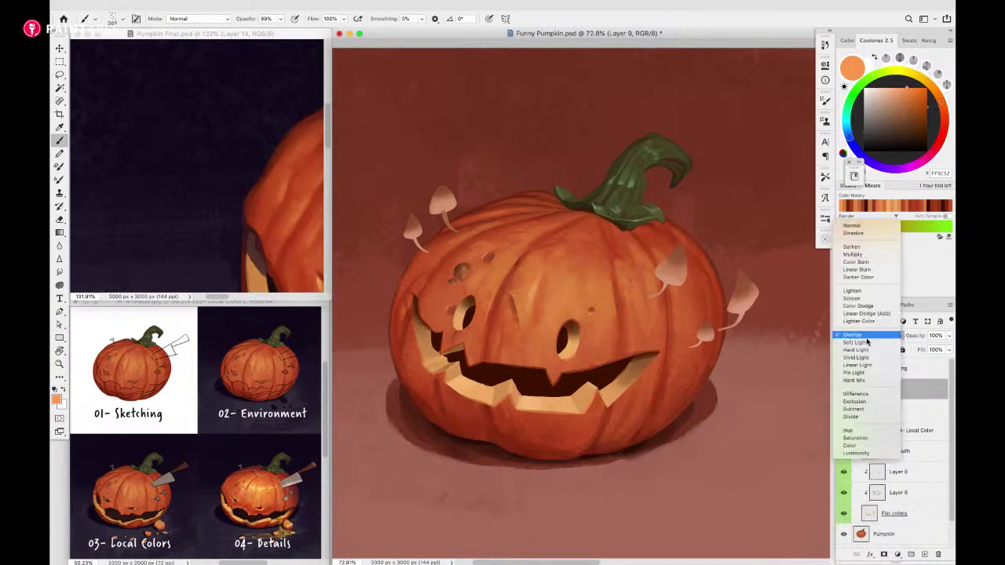
click(868, 307)
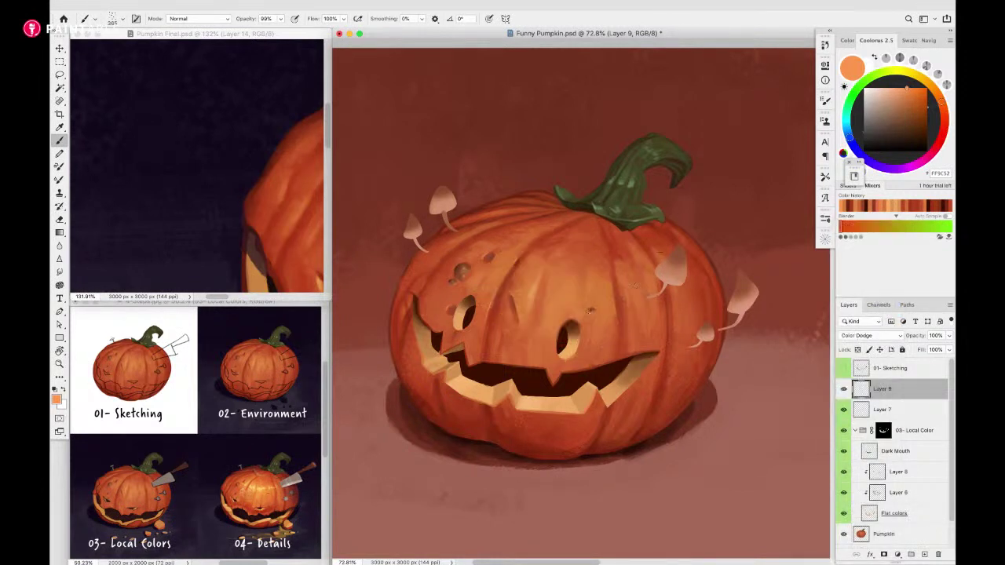
drag(915, 131, 941, 131)
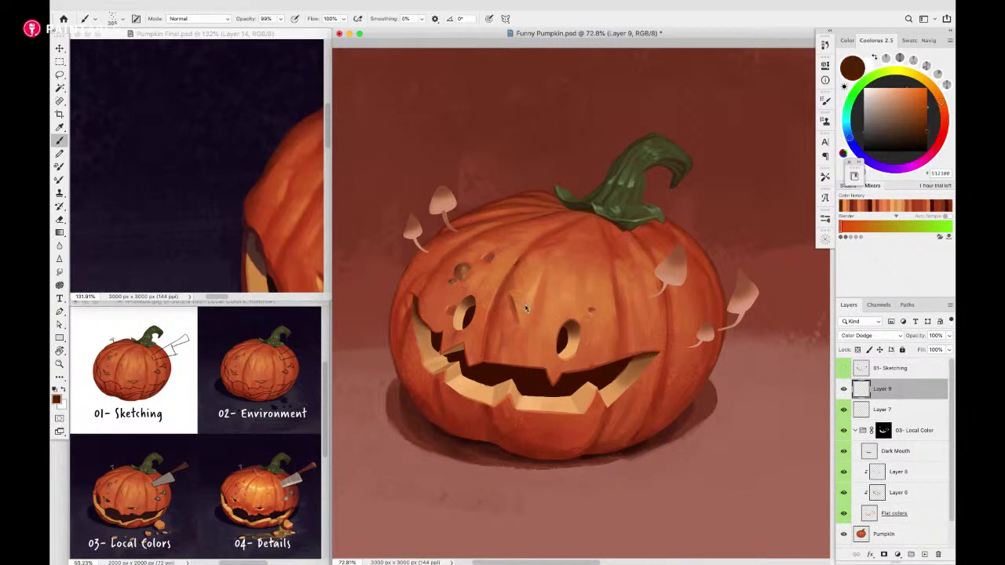
drag(528, 309, 597, 318)
key(ctrl+z)
Set Layer 9's blend mode to Overlay and try dark brown splatter above the right eye
click(858, 336)
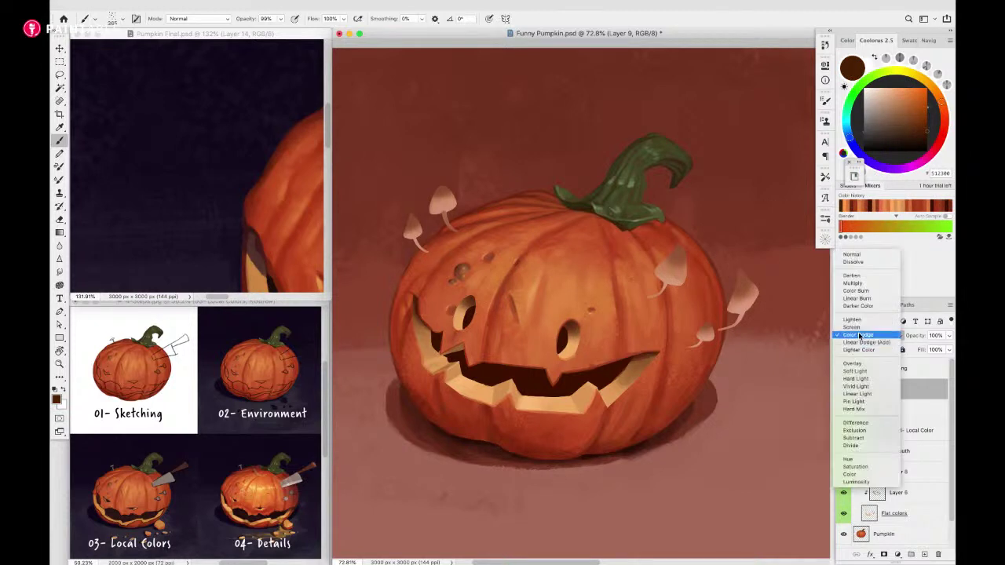
click(861, 364)
drag(558, 271, 573, 283)
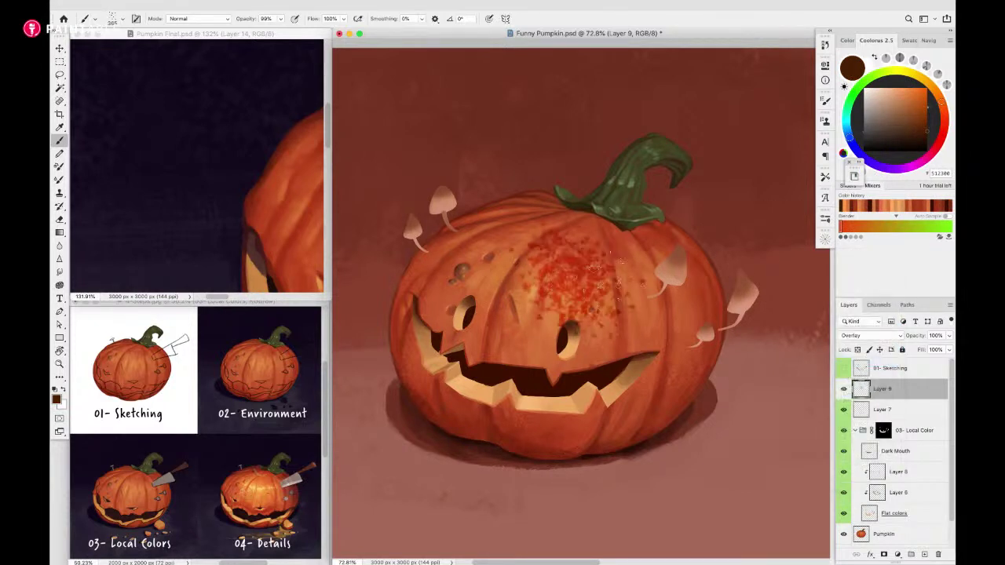
key(ctrl+z)
Try muted brown, vivid orange and pure red splatter strokes on the forehead above the right eye
click(869, 124)
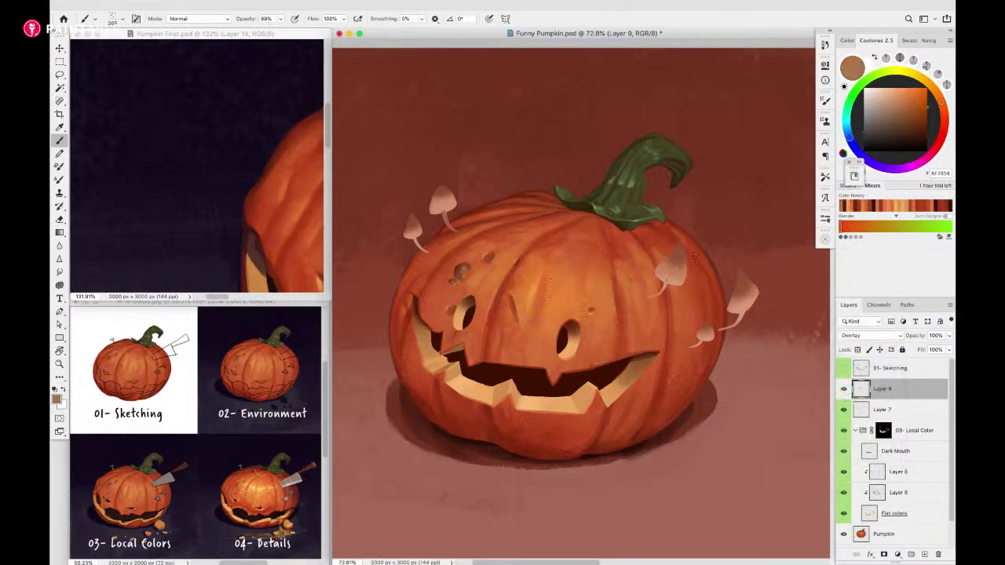
drag(885, 110, 929, 87)
click(900, 130)
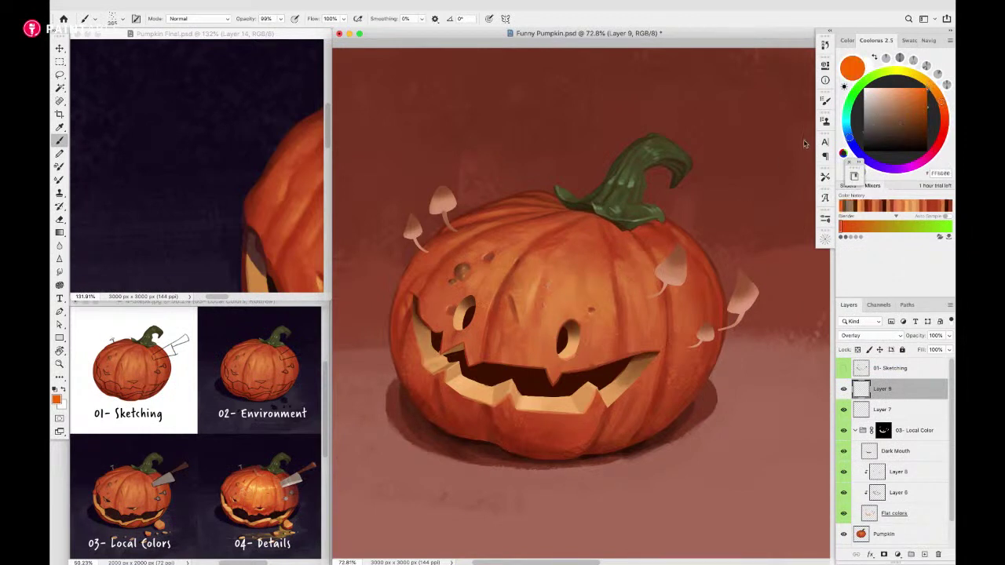
drag(554, 263, 581, 292)
drag(938, 101, 939, 143)
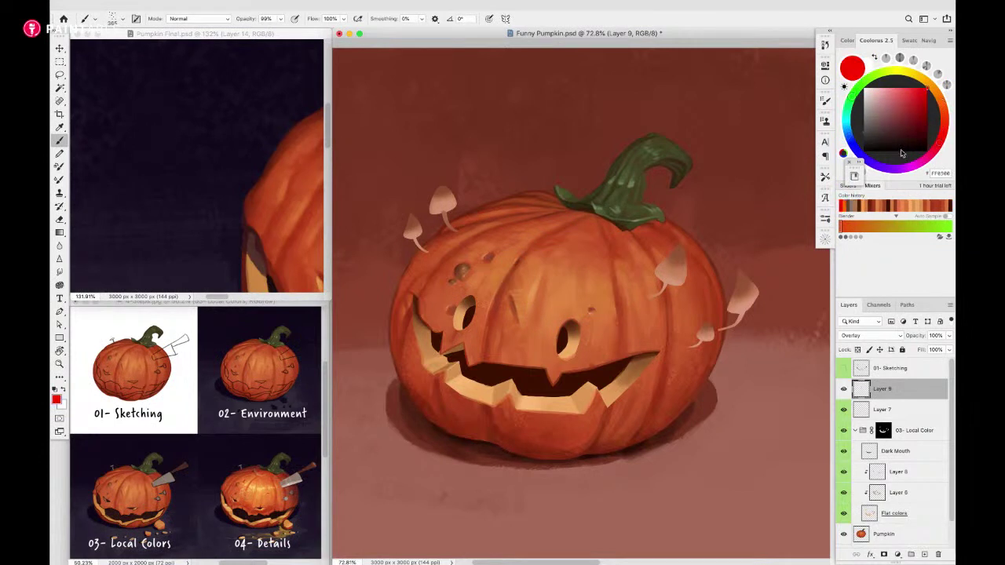
mouse_move(540, 279)
mouse_down()
mouse_move(554, 303)
mouse_move(589, 298)
mouse_up()
key(ctrl+z)
Pick bright yellow FFE500 and test it on the forehead with the splatter brush and Paintable Skin Brush 02
drag(943, 139, 906, 70)
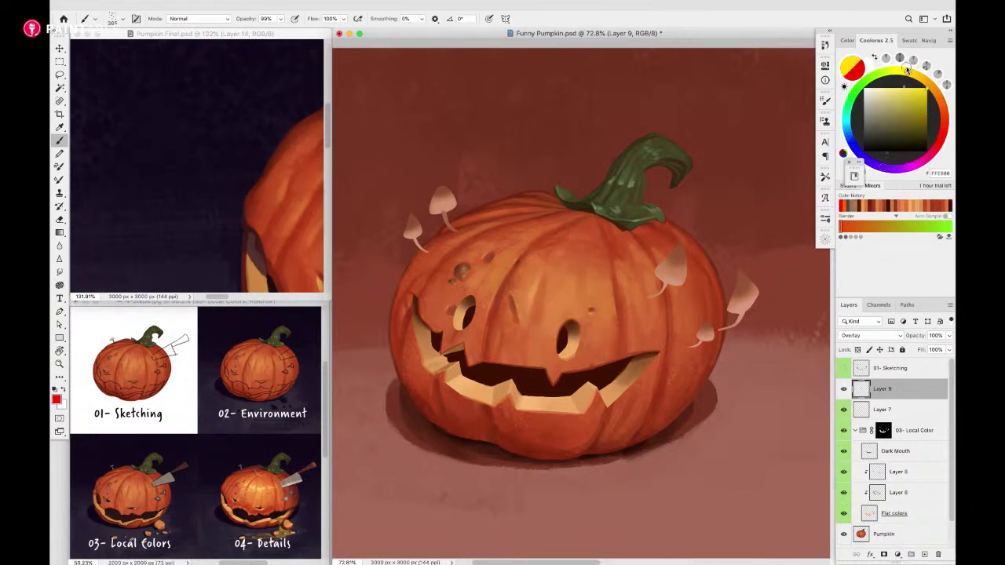
drag(542, 260, 613, 330)
key(ctrl+z)
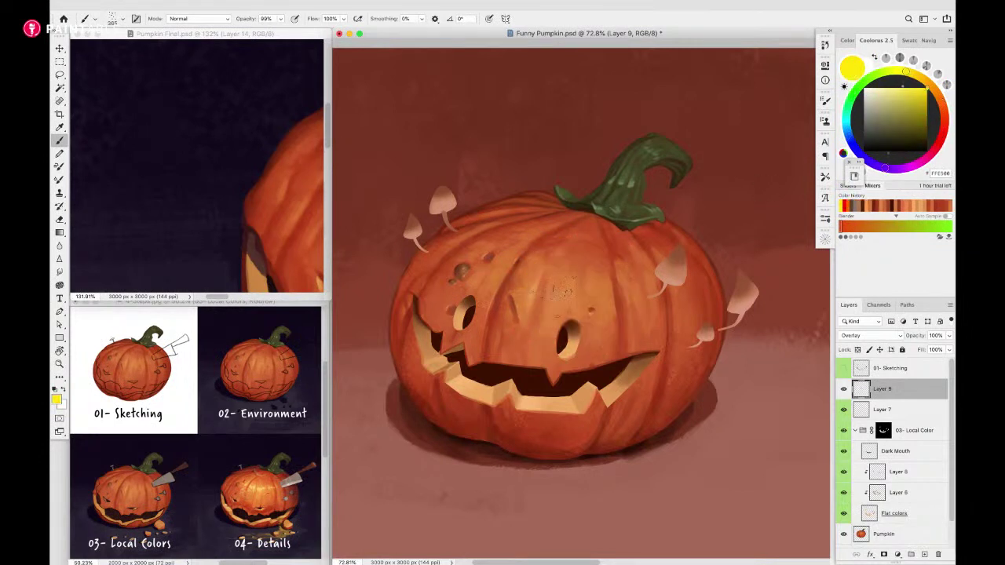
right_click(563, 297)
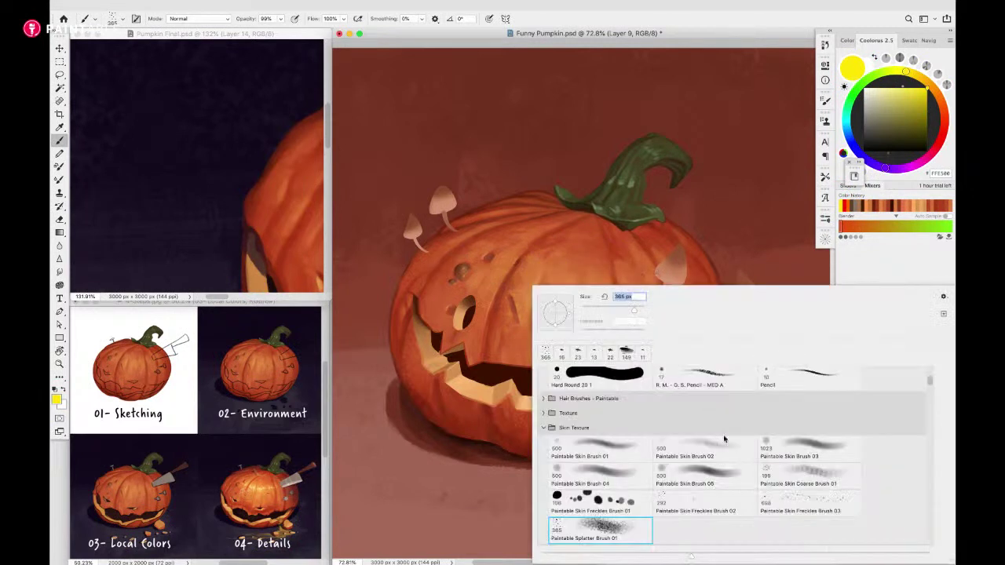
click(695, 452)
key(Return)
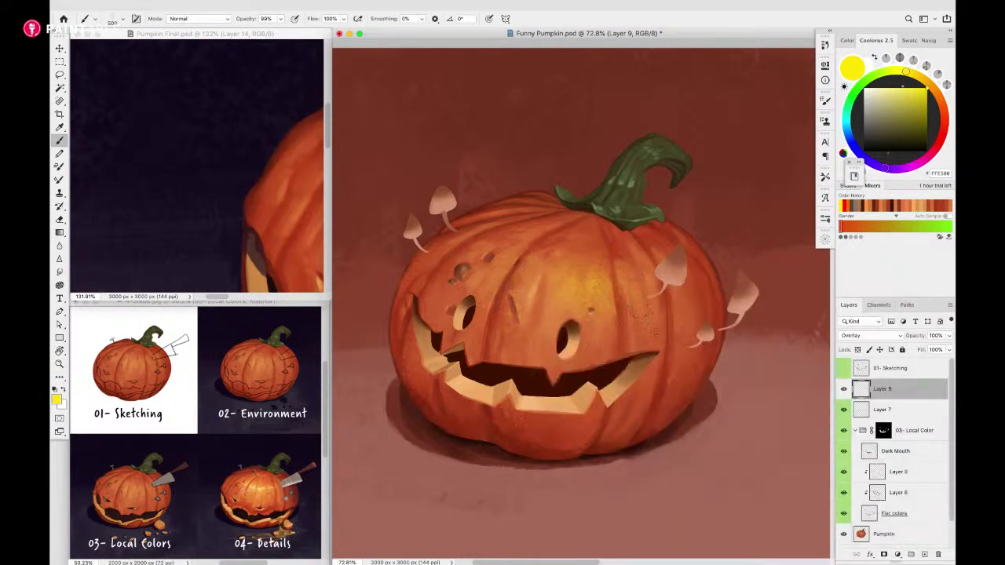
Switch to Paintable Skin Coarse Brush 01 and try yellow texture strokes on the middle of the forehead
right_click(555, 283)
double_click(799, 471)
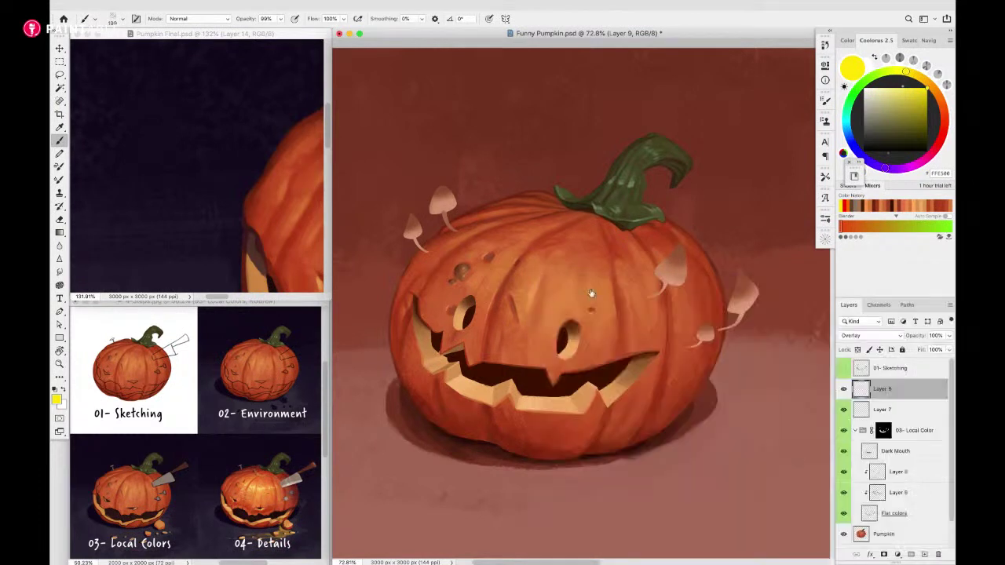
mouse_move(573, 278)
mouse_down()
mouse_move(606, 289)
mouse_move(572, 296)
mouse_move(597, 287)
mouse_move(541, 281)
mouse_move(567, 292)
mouse_up()
key(super+z)
key(super+z)
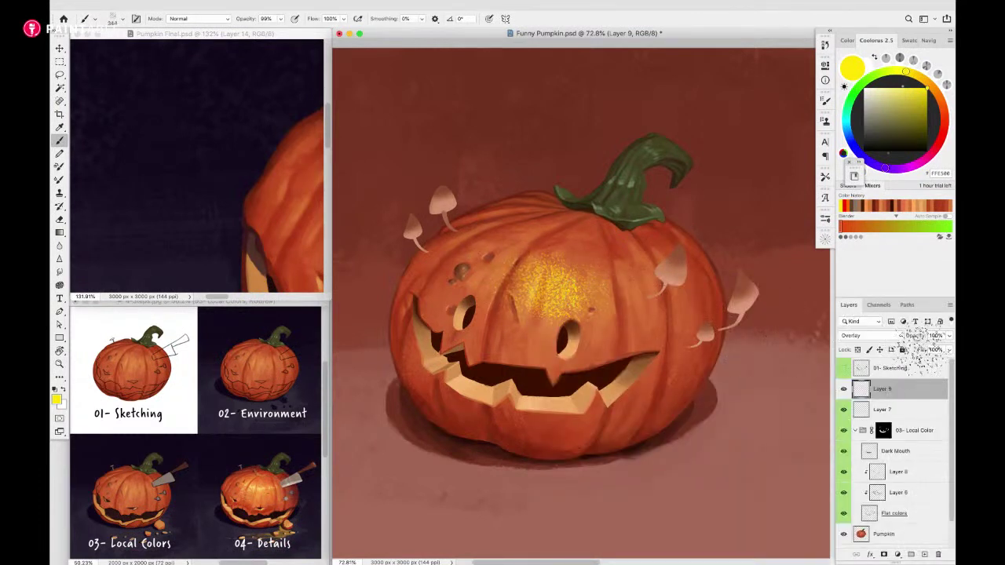
mouse_move(917, 336)
mouse_down()
mouse_move(903, 338)
mouse_move(912, 346)
mouse_up()
key(super+z)
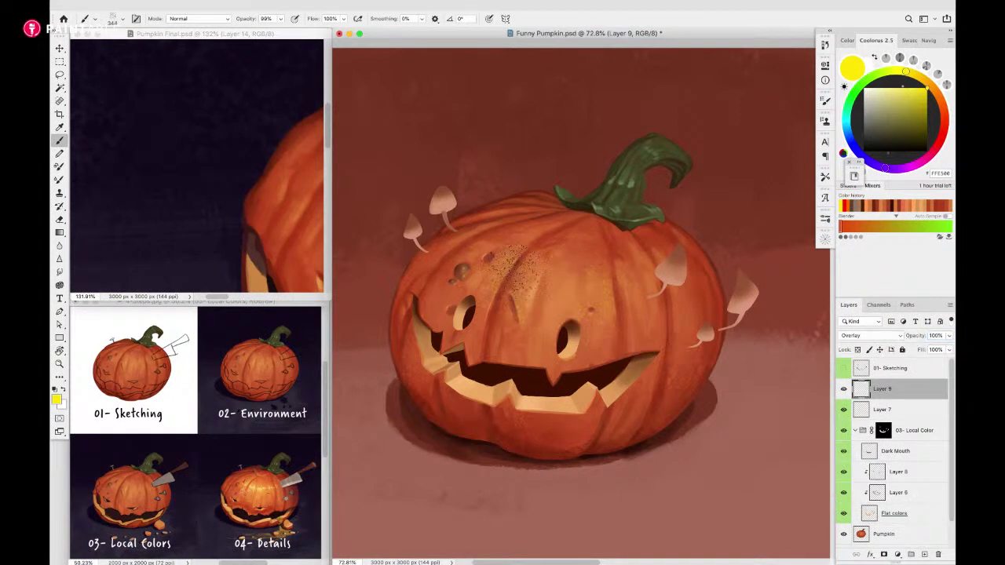
Paint yellow coarse skin texture across the forehead above both eyes and set Layer 9's opacity to 38%
mouse_move(507, 264)
mouse_down()
mouse_move(557, 249)
mouse_move(518, 276)
mouse_move(514, 256)
mouse_move(482, 265)
mouse_move(502, 257)
mouse_move(523, 300)
mouse_move(549, 304)
mouse_move(566, 276)
mouse_move(597, 304)
mouse_move(636, 280)
mouse_move(624, 292)
mouse_move(640, 300)
mouse_move(585, 284)
mouse_move(514, 327)
mouse_move(481, 259)
mouse_up()
key(super+z)
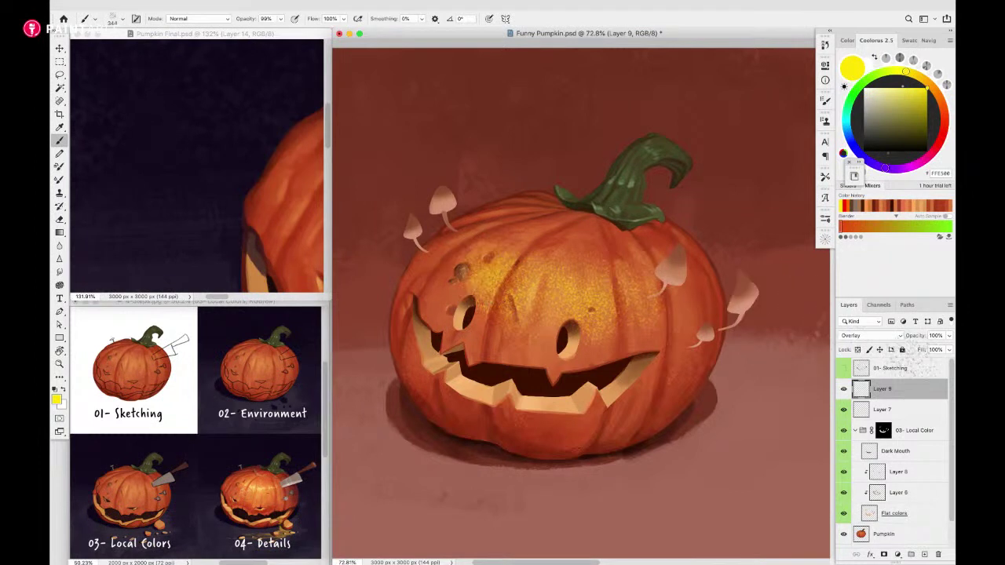
mouse_move(917, 336)
mouse_down()
mouse_move(910, 346)
mouse_move(920, 336)
mouse_up()
key(Return)
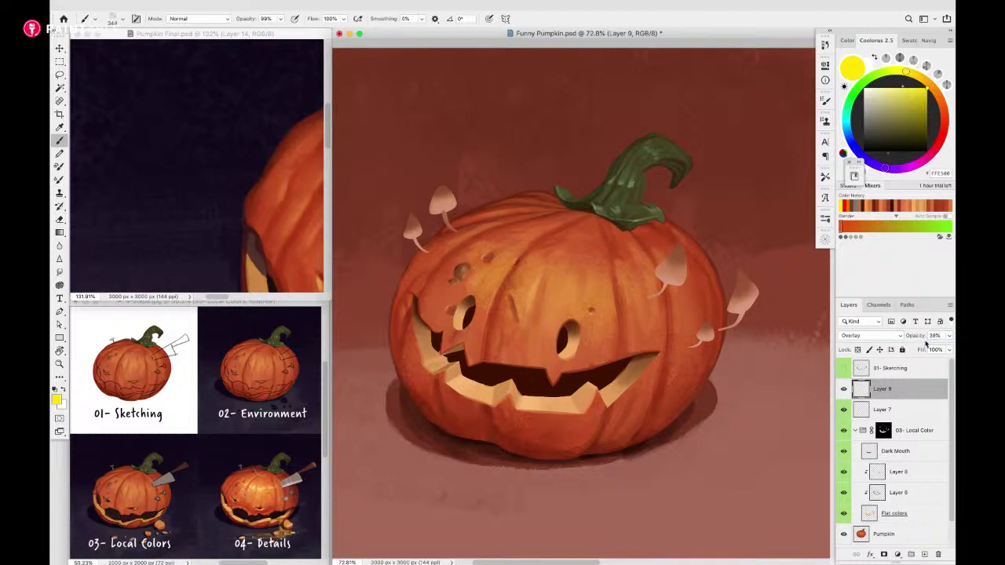
Erase the yellow texture over the round hole above the left eye and over the right eye with a soft eraser
scroll(538, 293, up, 3)
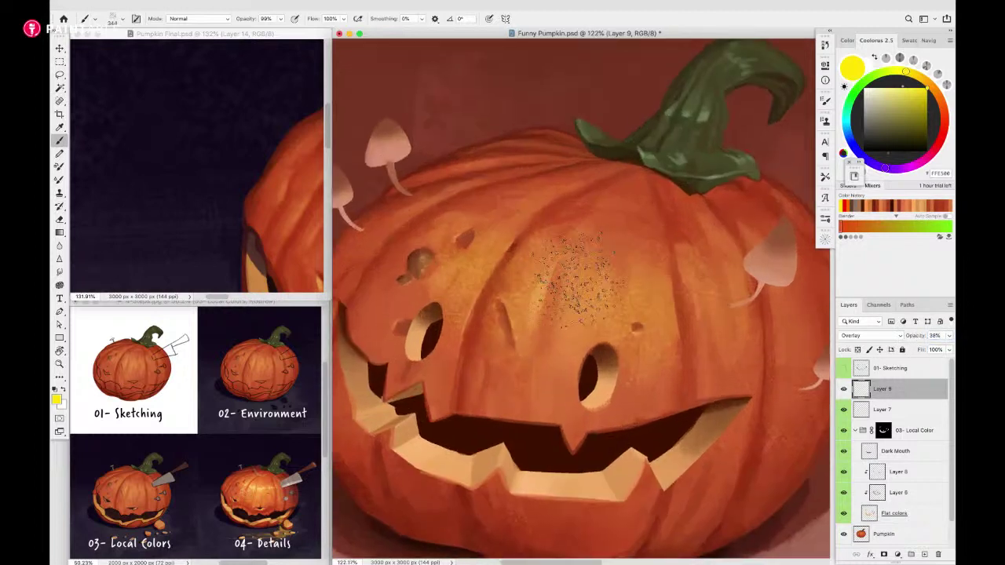
right_click(581, 271)
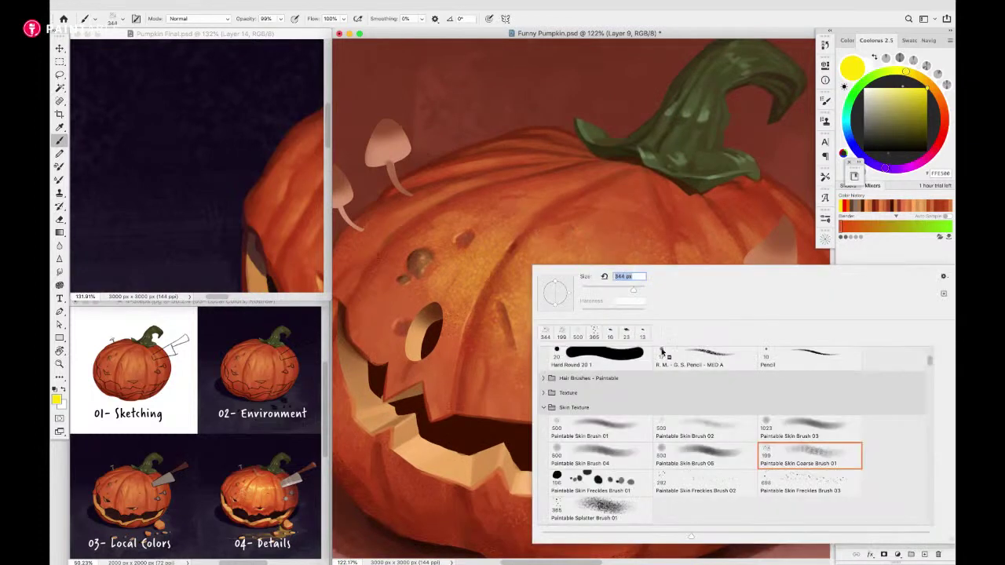
key(Return)
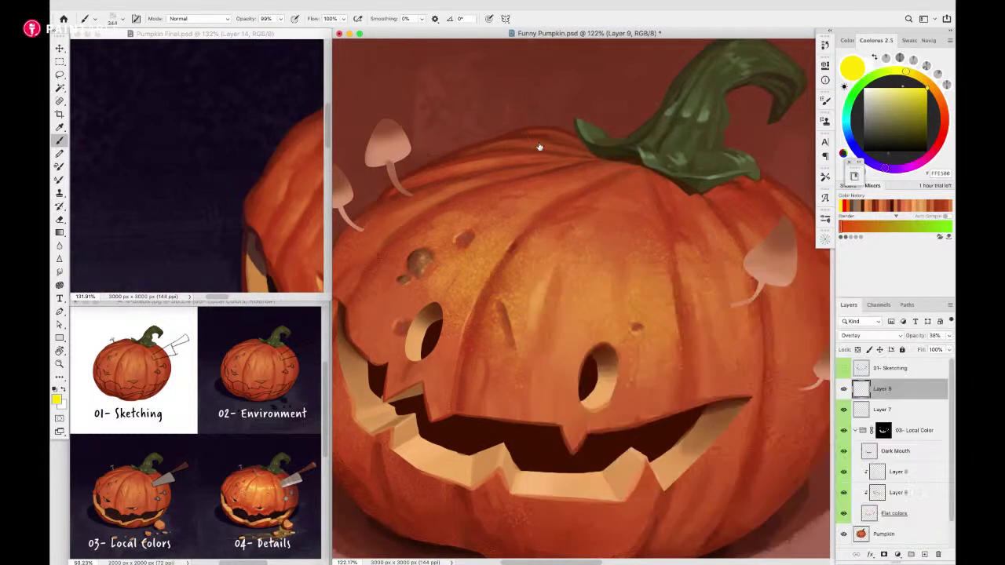
key(e)
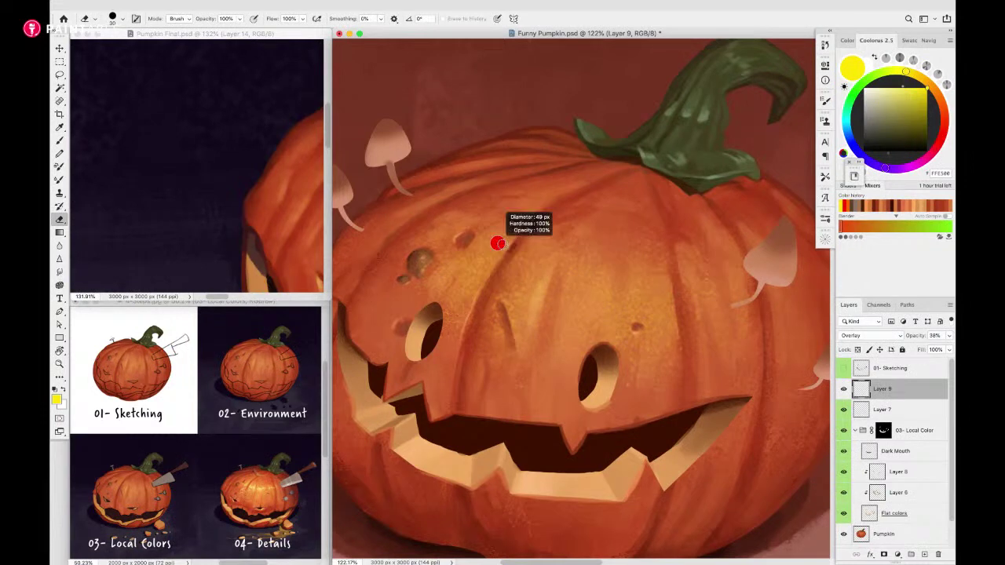
right_click(501, 242)
click(577, 431)
key(Return)
drag(436, 258, 385, 266)
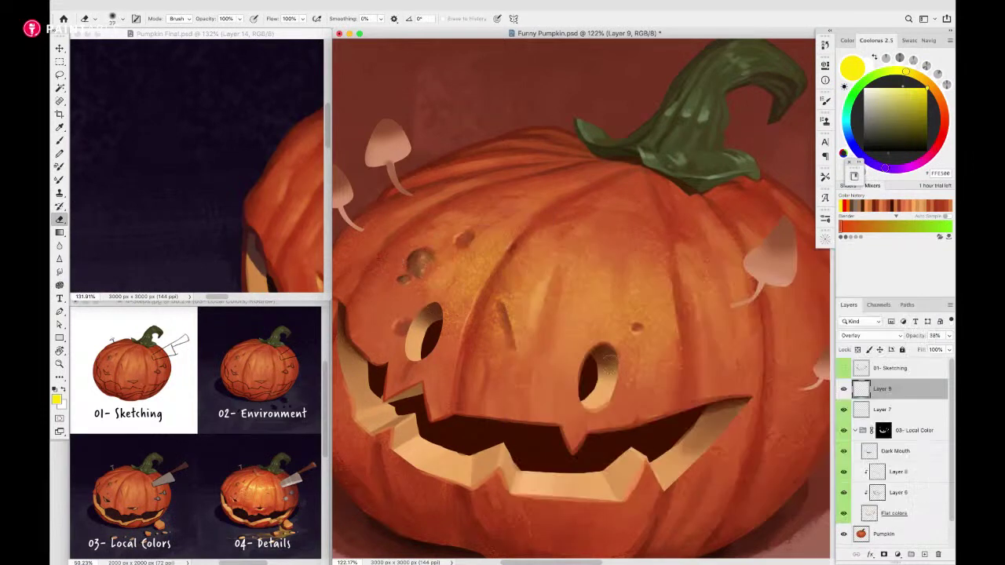
drag(573, 351, 628, 359)
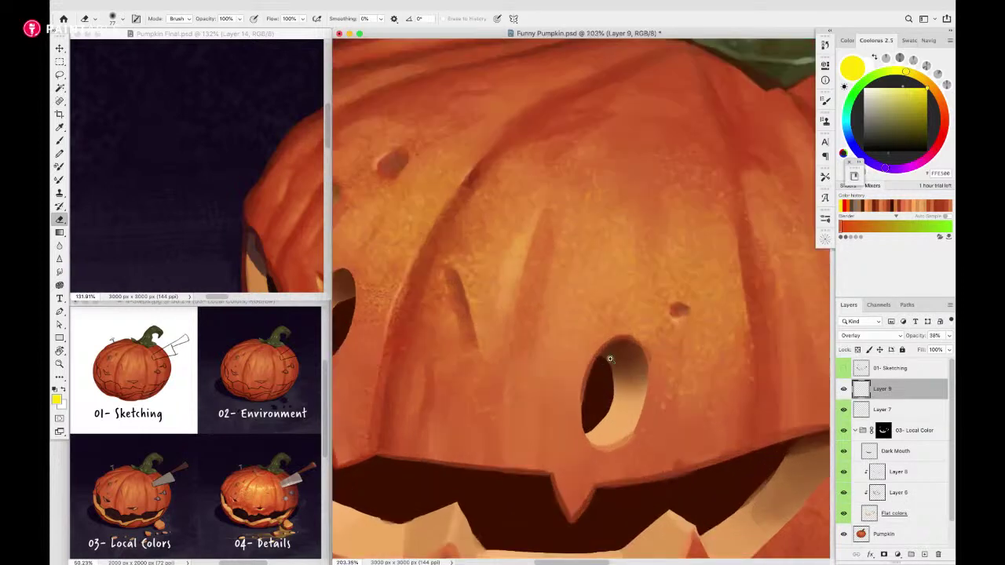
Erase the yellow texture from the slit between the eyes, the small holes above the left eye and the dark forehead crease
drag(552, 331, 642, 345)
drag(554, 292, 542, 299)
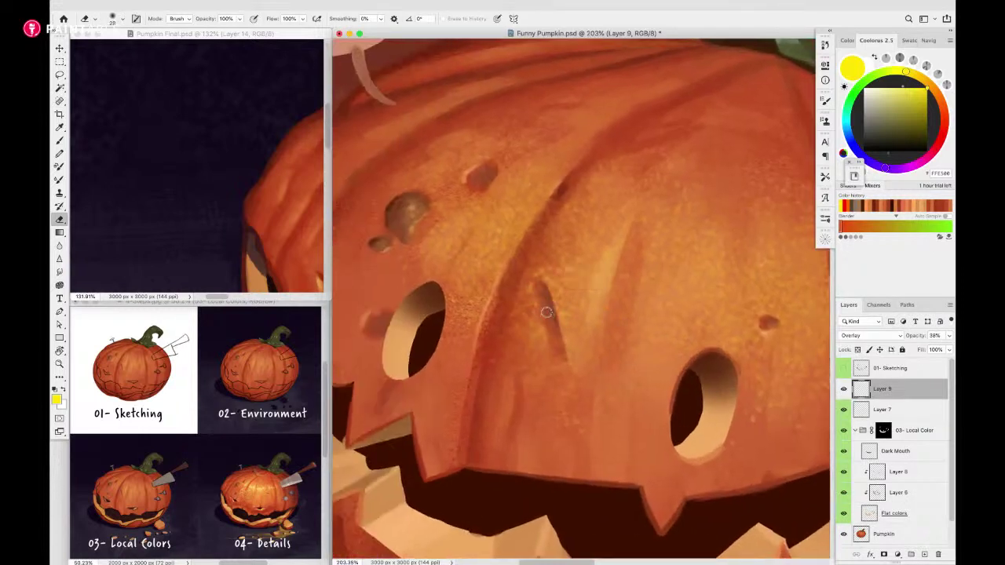
drag(408, 218, 405, 212)
drag(483, 173, 481, 181)
drag(558, 189, 559, 190)
drag(727, 328, 709, 298)
drag(709, 298, 631, 283)
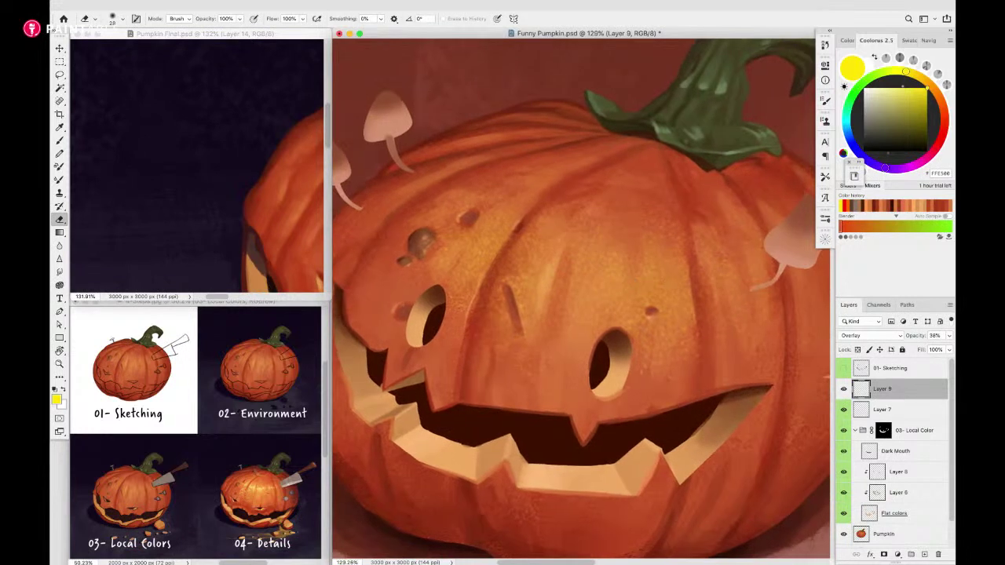
Add a new layer above Layer 9 and switch to the Sampled Brush 3 16 brush
drag(658, 307, 694, 303)
key(ctrl+shift+alt+n)
key(b)
right_click(696, 305)
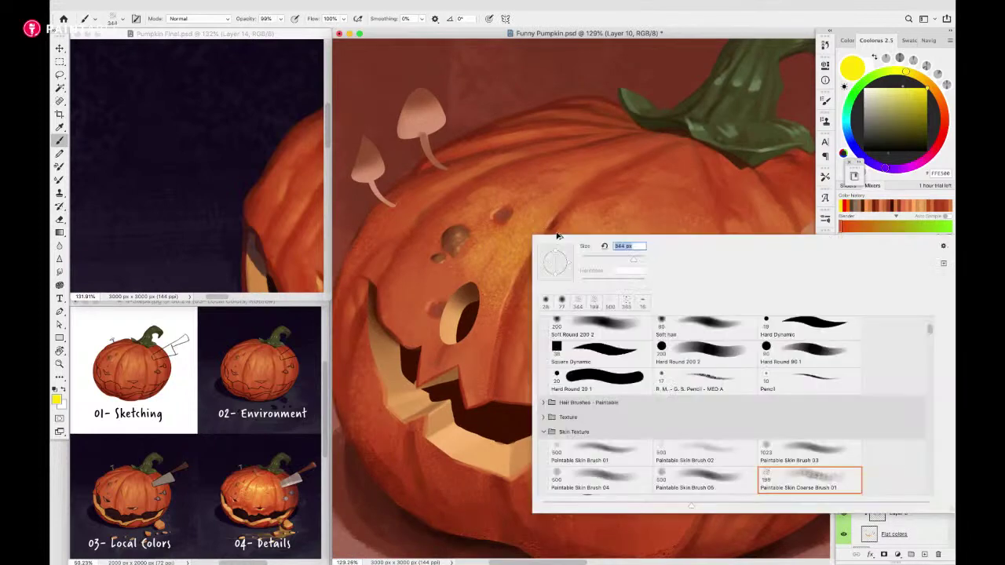
scroll(713, 379, up, 10)
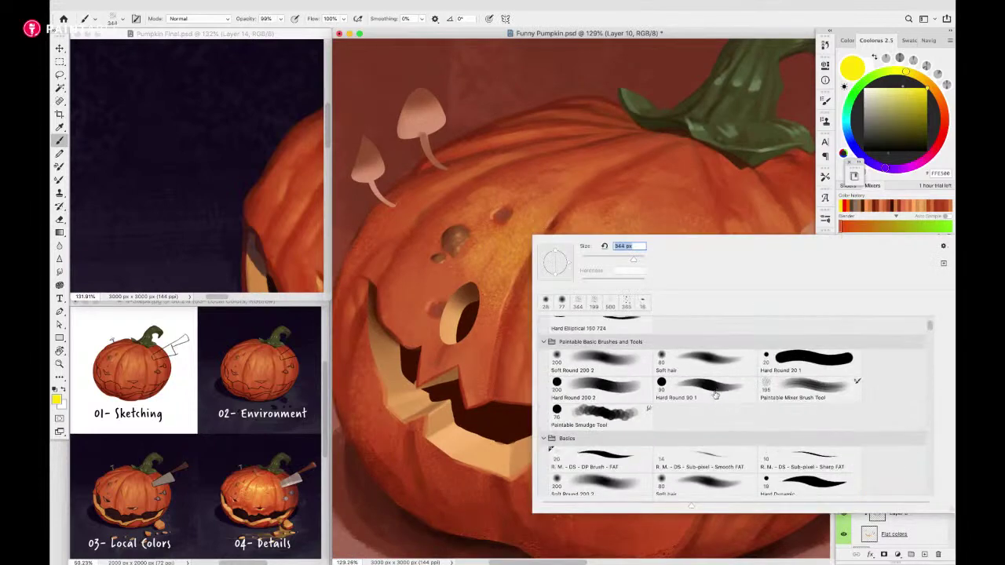
double_click(703, 399)
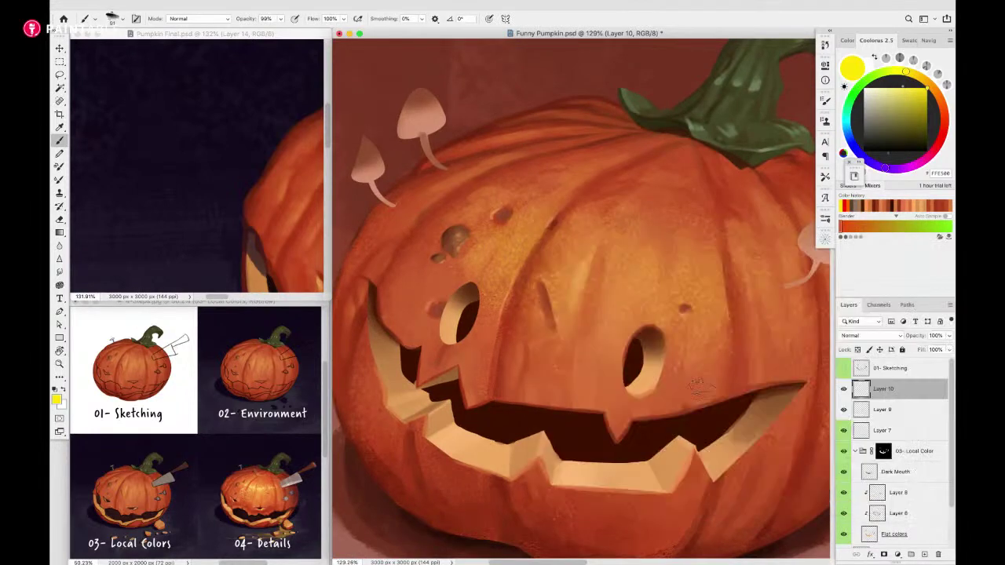
Paint light orange highlight strokes across the forehead ribs on Layer 10, using the forehead highlights in Pumpkin Final.psd as reference
click(275, 145)
drag(278, 191, 188, 148)
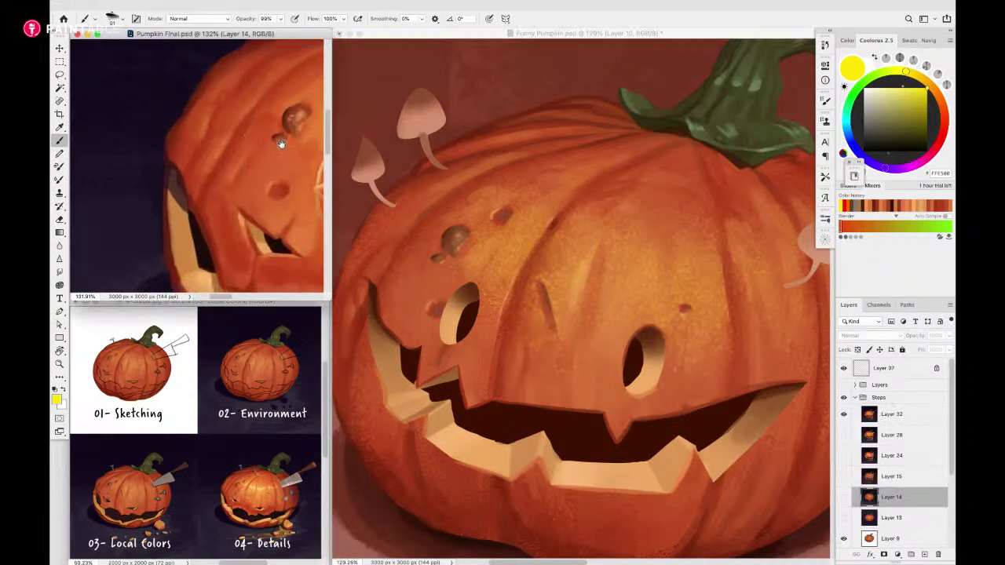
drag(320, 185, 293, 130)
scroll(282, 130, right, 5)
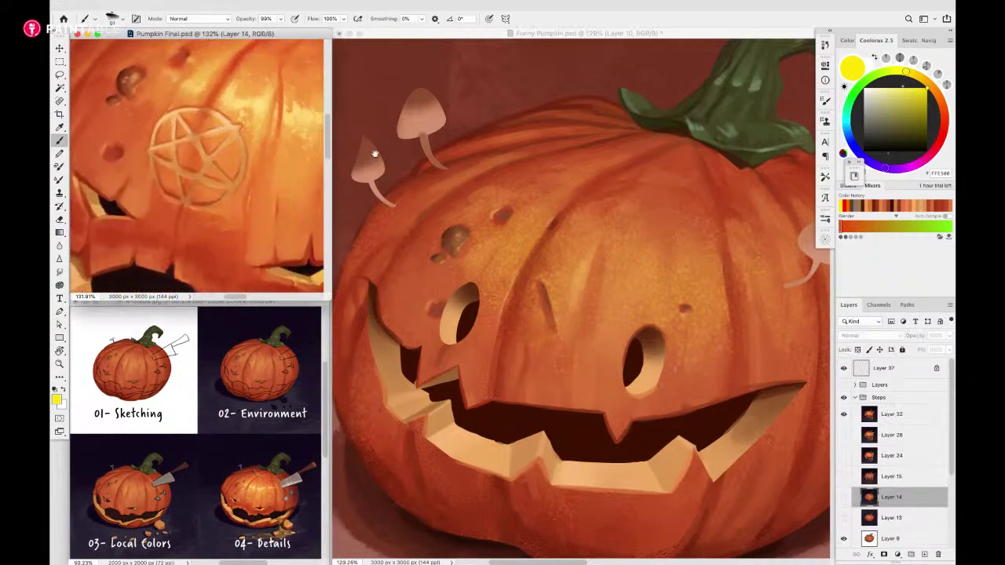
click(625, 271)
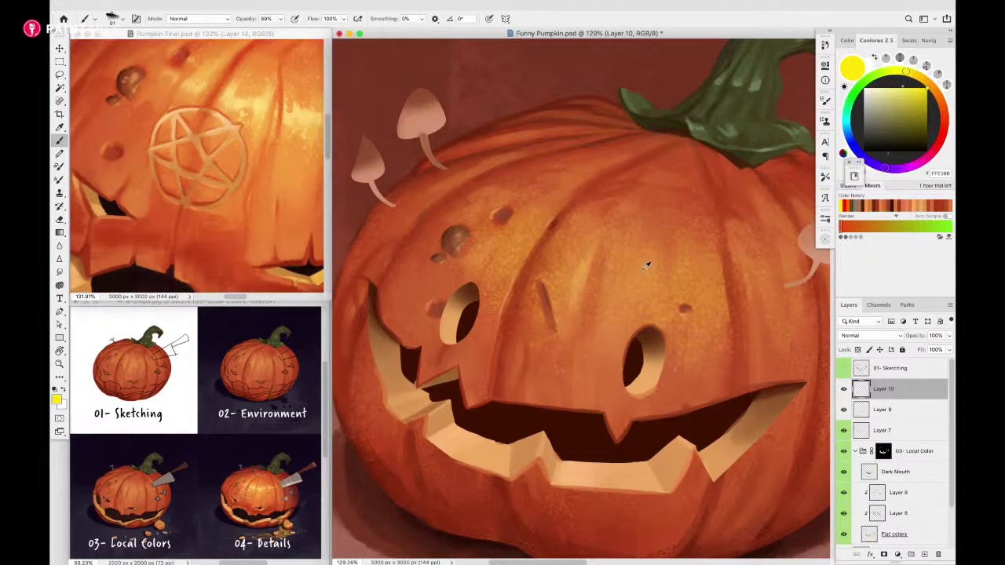
alt+click(647, 264)
click(907, 94)
drag(906, 95, 902, 90)
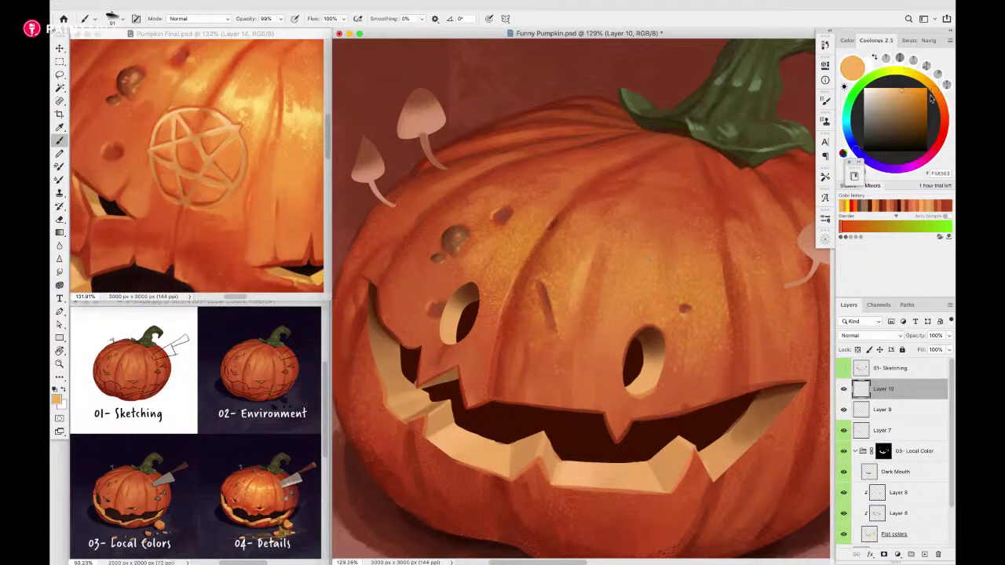
click(931, 86)
scroll(616, 235, down, 2)
mouse_move(614, 235)
mouse_down()
mouse_move(537, 241)
mouse_move(501, 264)
mouse_move(487, 258)
mouse_move(495, 267)
mouse_move(516, 255)
mouse_move(498, 268)
mouse_move(549, 276)
mouse_move(562, 266)
mouse_move(647, 266)
mouse_up()
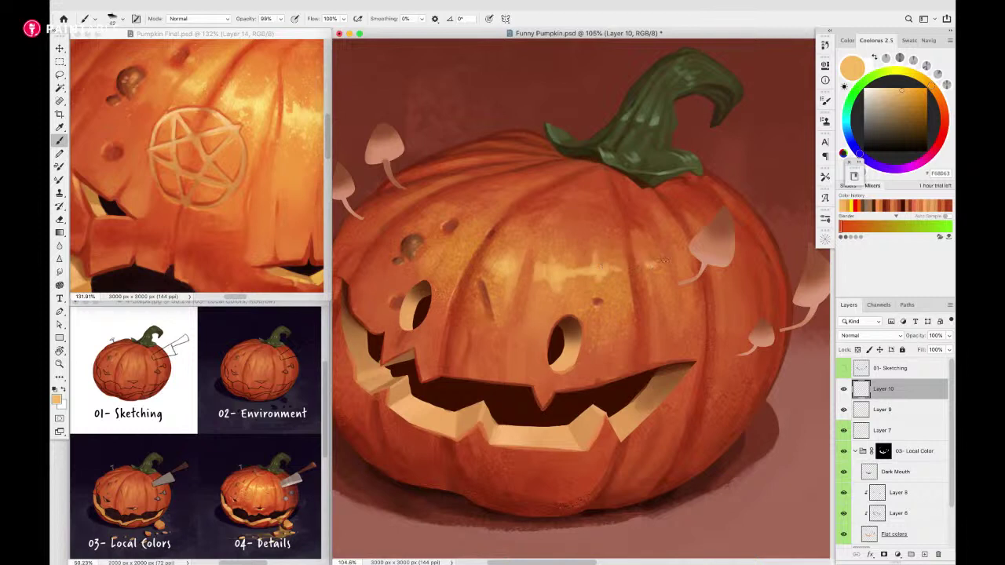
Blend the forehead highlights with the Mixer Brush and add small highlight strokes beside the holes above the left eye
key(shift+b)
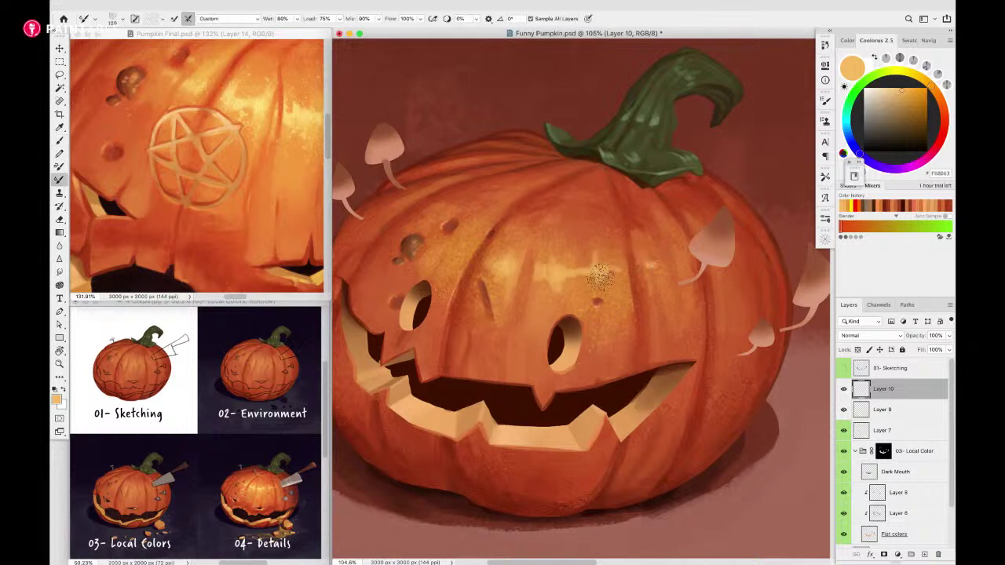
alt+click(553, 264)
drag(574, 258, 555, 283)
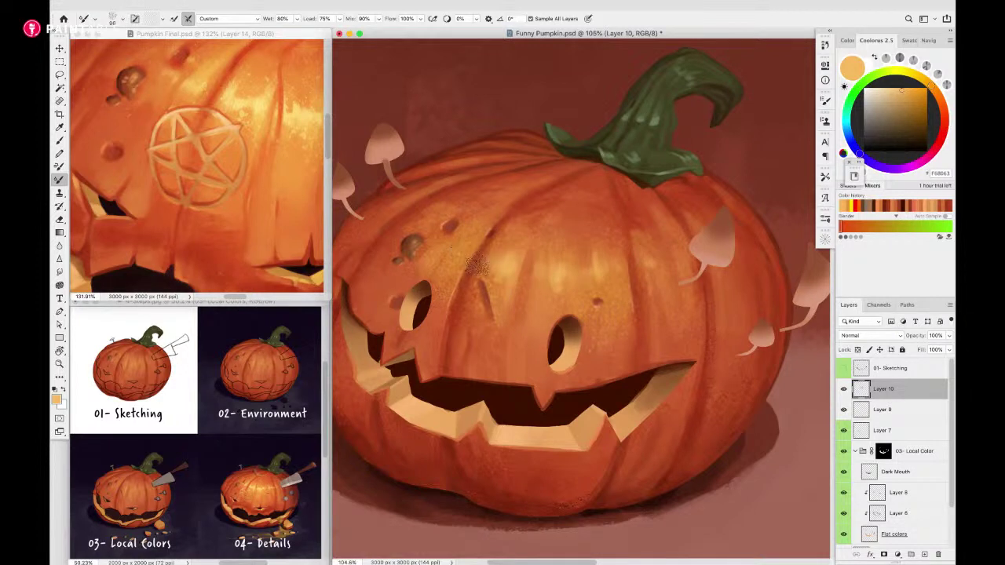
key(b)
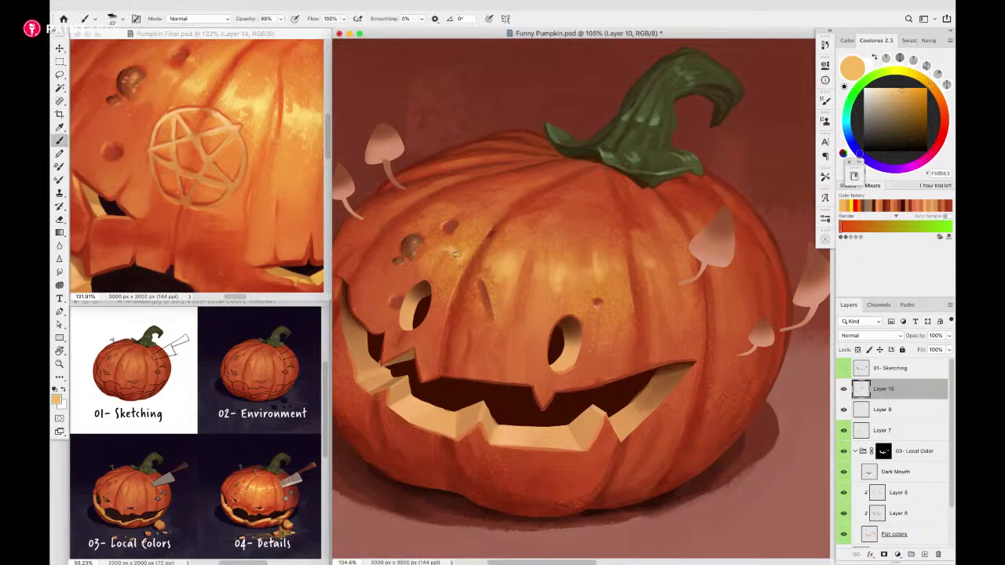
key(shift+b)
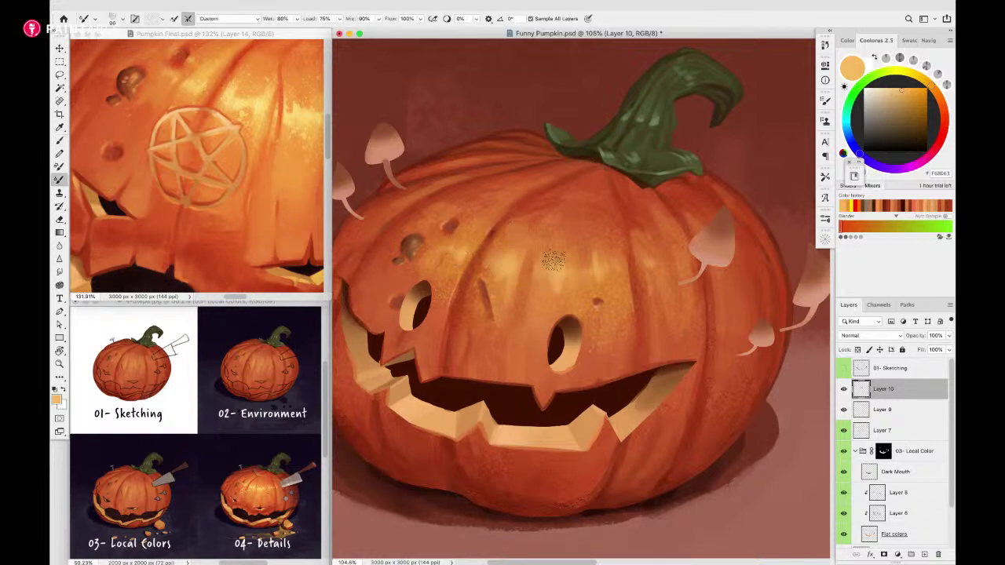
mouse_move(615, 293)
mouse_down()
mouse_move(604, 307)
mouse_move(647, 297)
mouse_move(628, 298)
mouse_up()
key(shift+b)
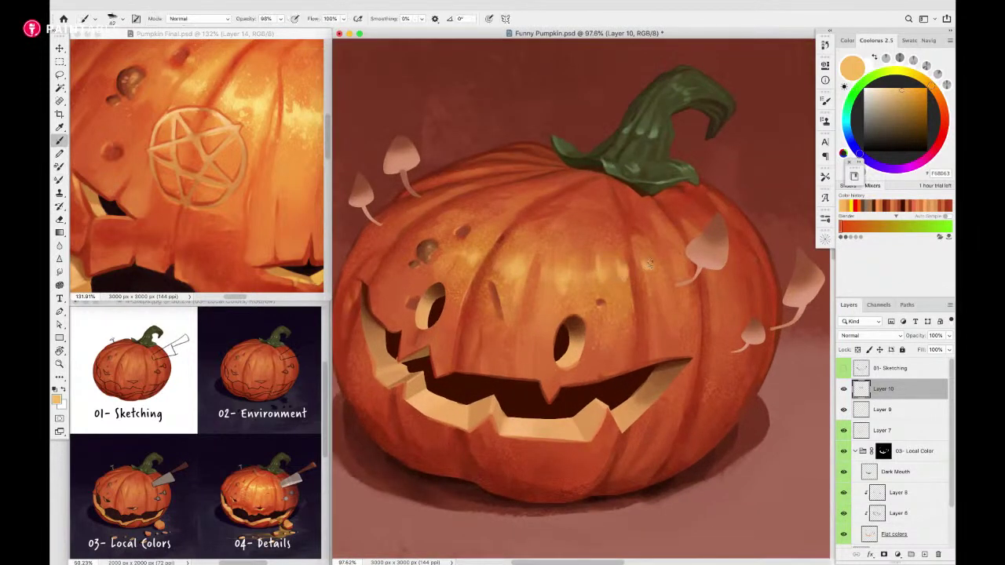
Switch to a large soft round brush and add a new layer above Layer 10 in Color Dodge mode
scroll(648, 263, down, 3)
right_click(637, 294)
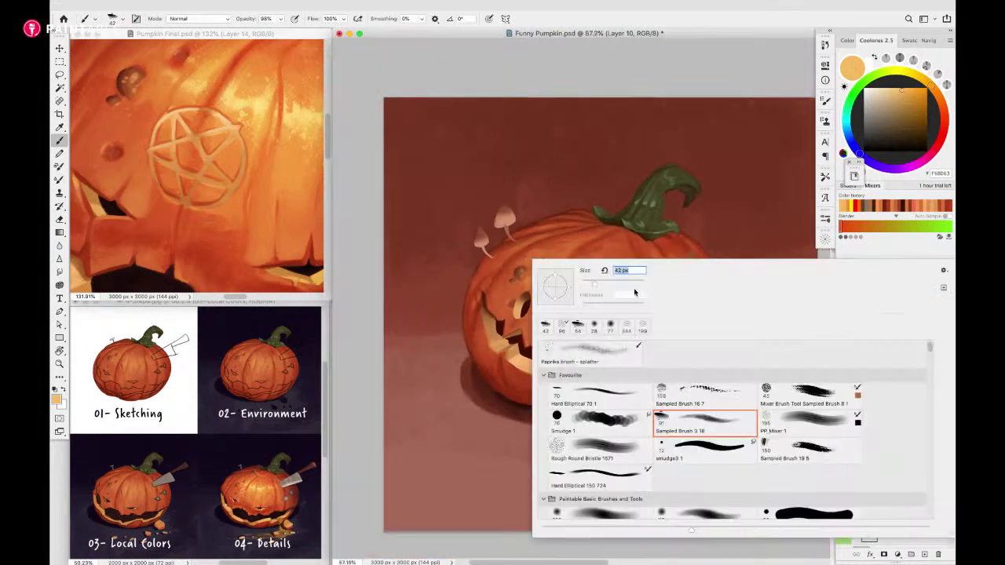
scroll(638, 464, down, 3)
double_click(606, 420)
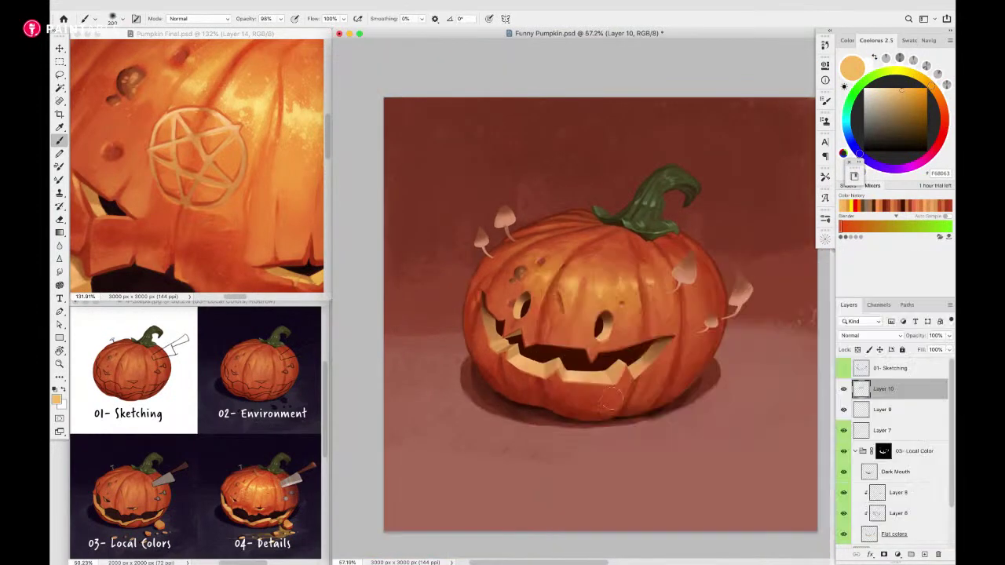
drag(546, 270, 624, 270)
key(ctrl+shift+alt+n)
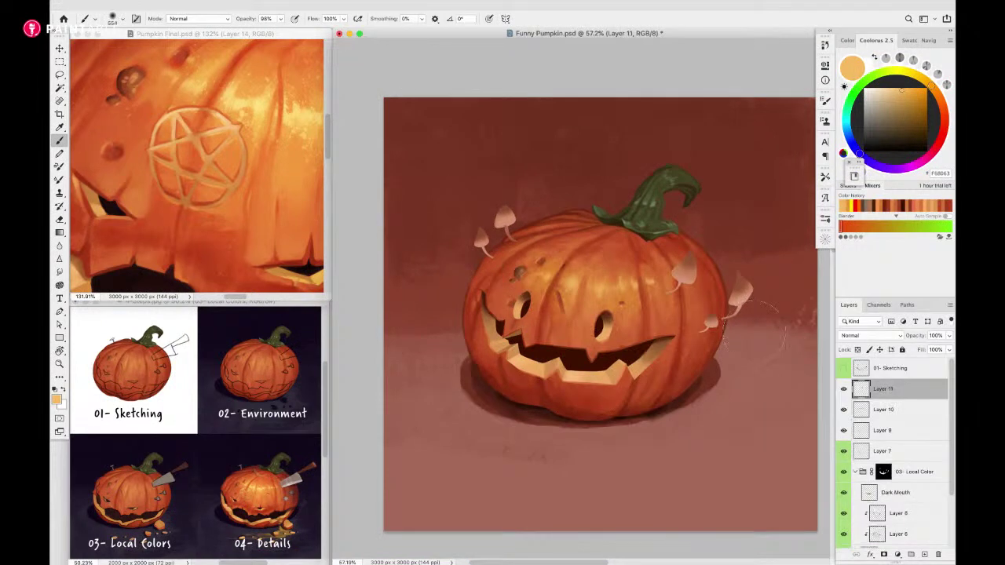
click(871, 336)
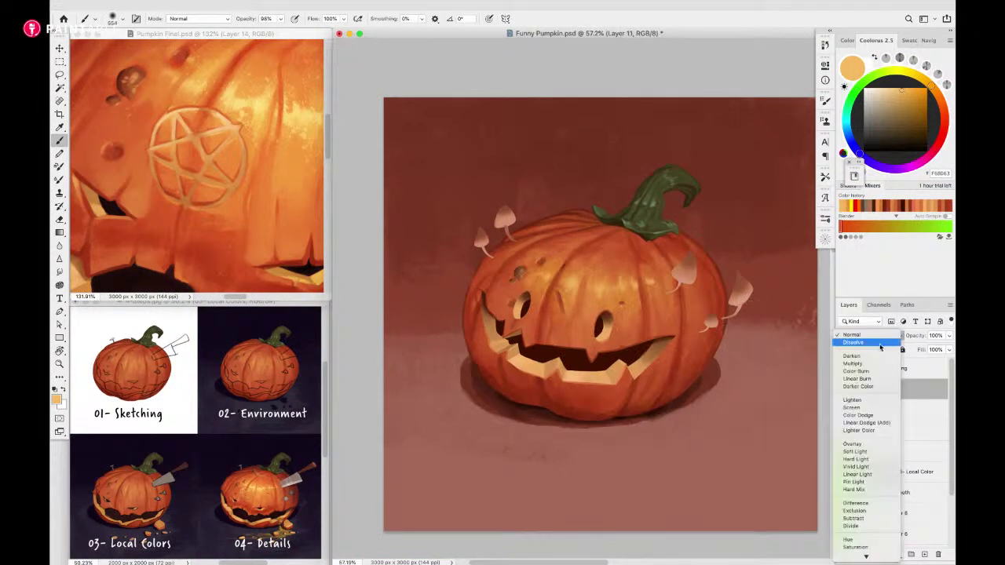
click(864, 416)
Paint a soft glow over the forehead highlights on the Color Dodge layer with a dark brown
click(928, 134)
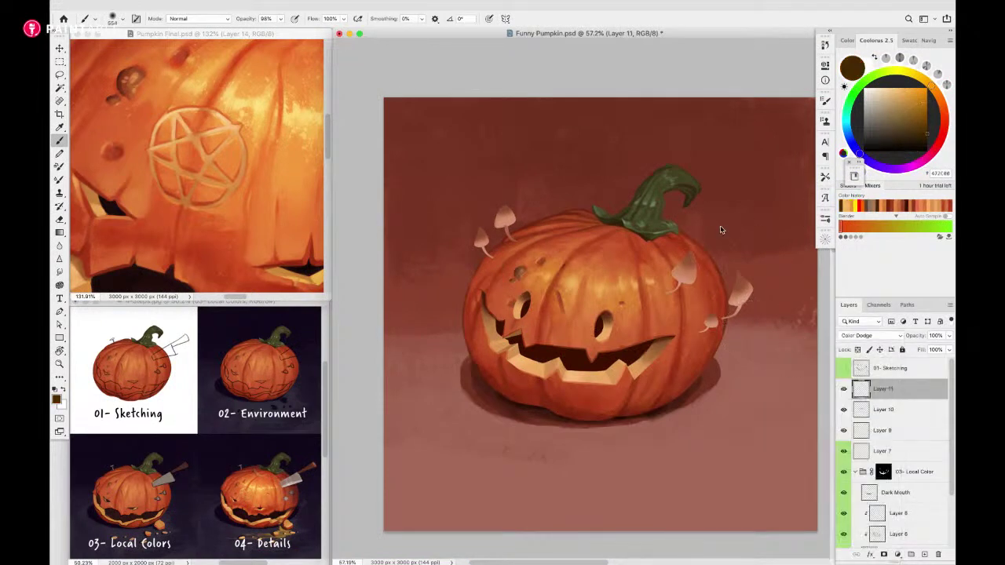
drag(582, 314, 616, 313)
key(super+z)
mouse_move(588, 272)
mouse_down()
mouse_move(610, 296)
mouse_move(647, 297)
mouse_move(559, 291)
mouse_up()
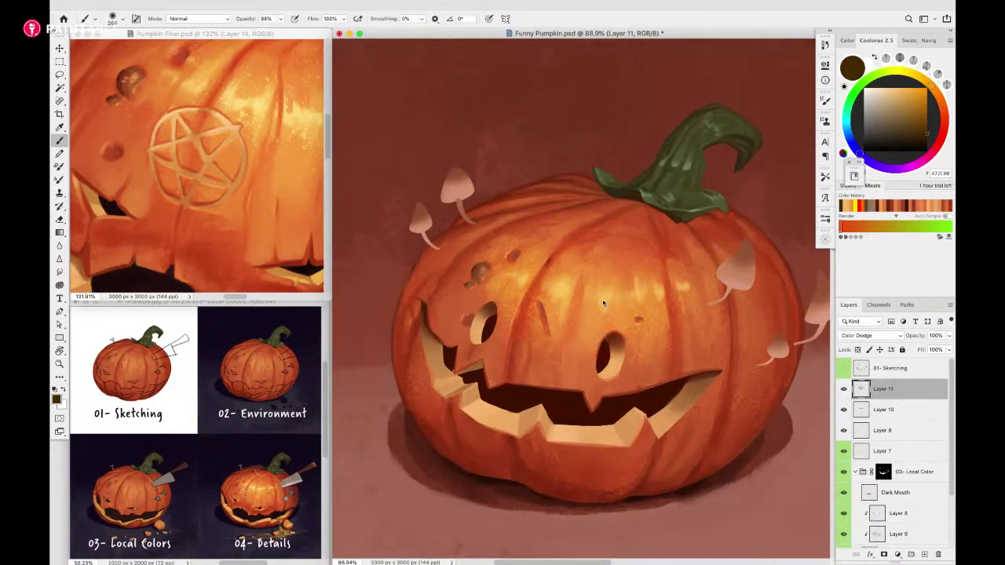
scroll(595, 301, down, 3)
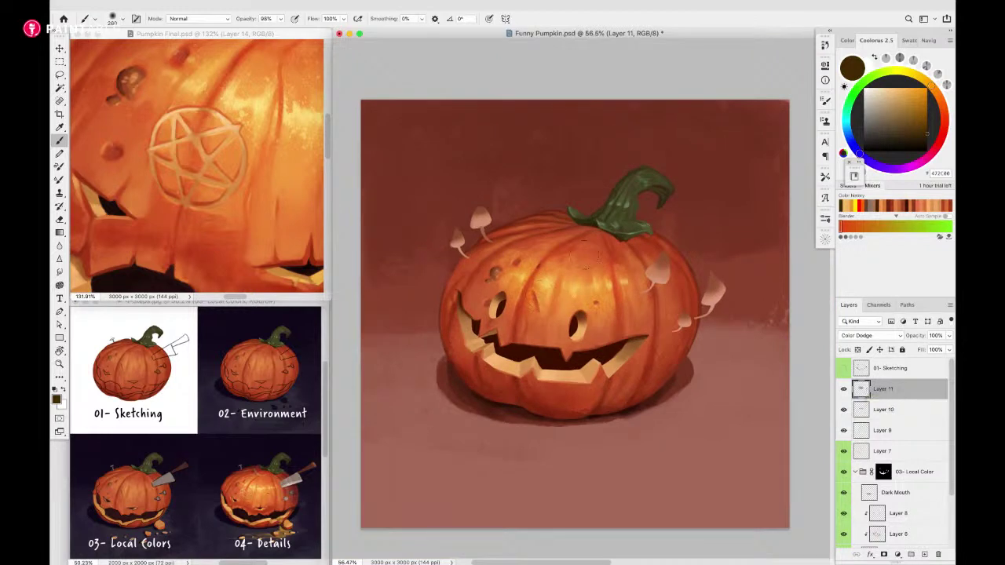
scroll(595, 314, up, 5)
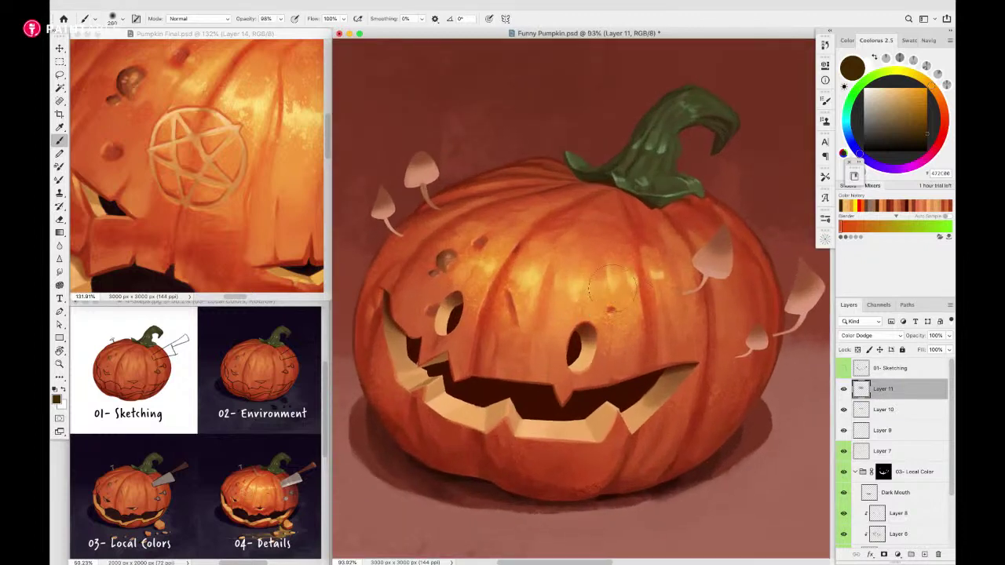
key(v)
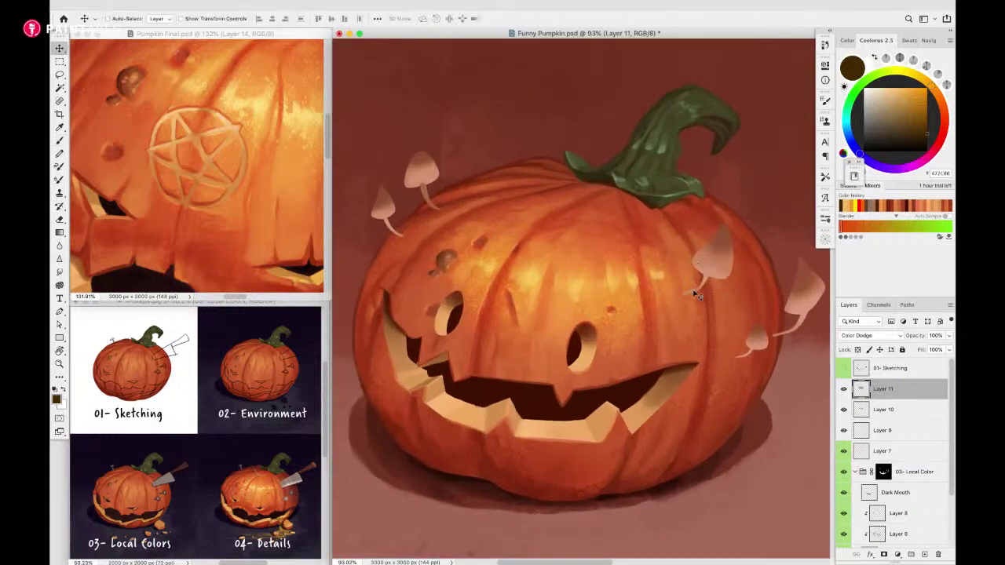
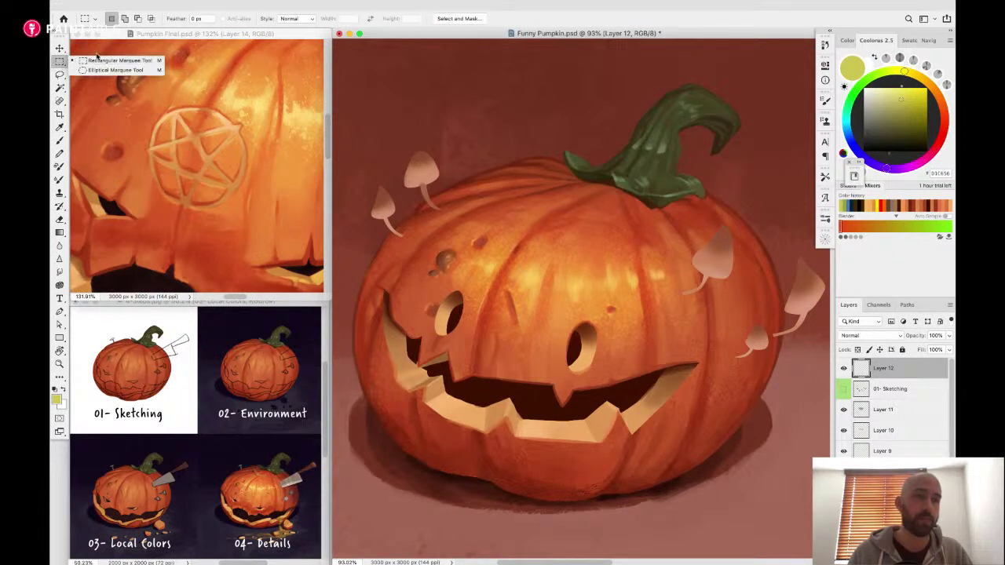
Create a circle filled with yellow-green above the pumpkin on Layer 12 and lock the layer's transparent pixels
click(91, 70)
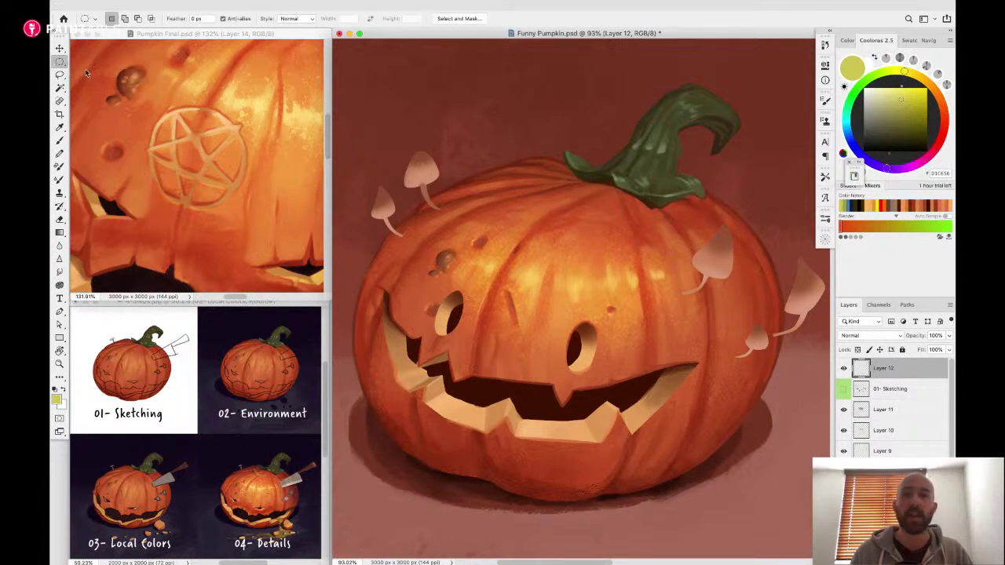
drag(510, 120, 585, 198)
key(alt+BackSpace)
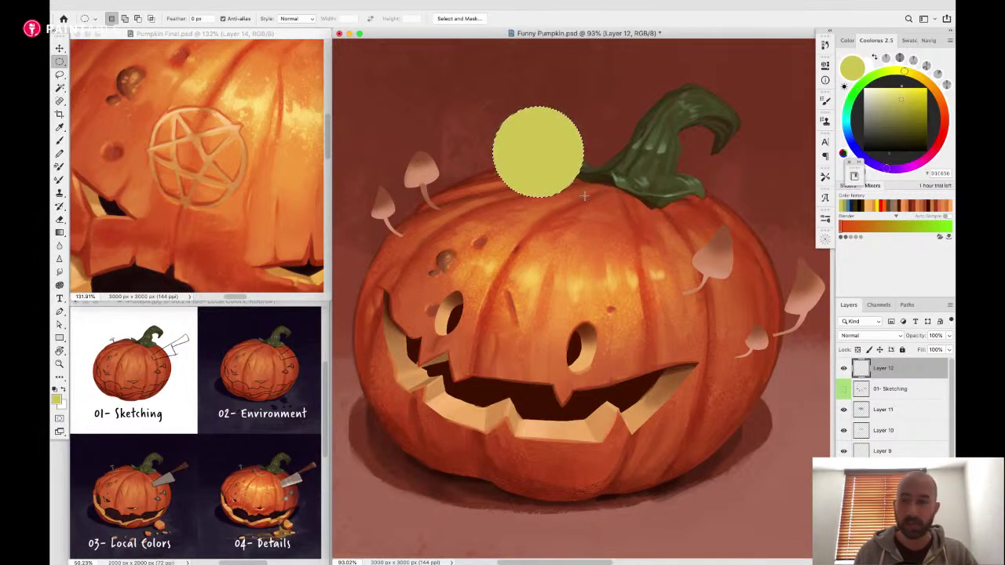
key(super+d)
click(858, 349)
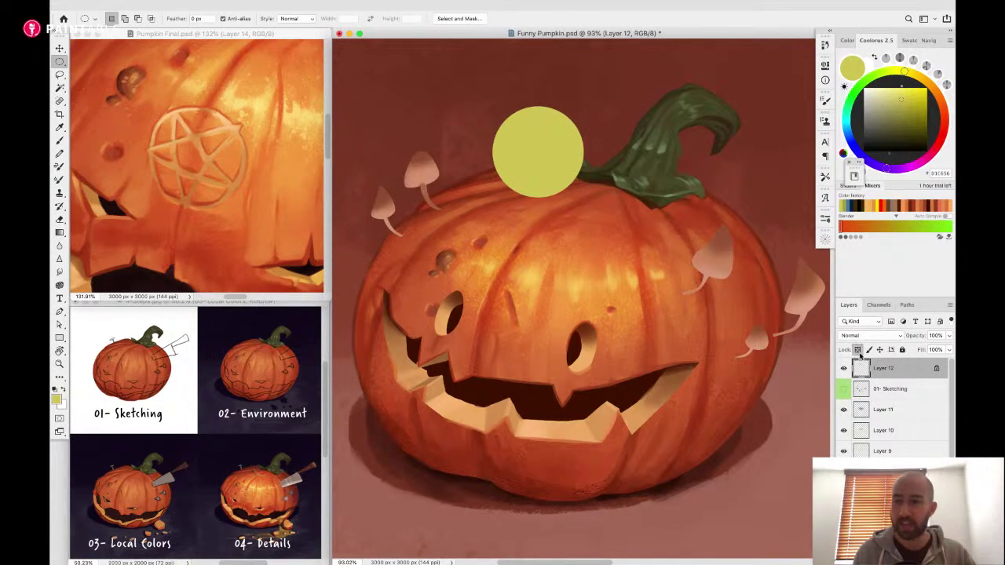
Switch to the Soft Round 200 2 brush and enlarge it to nearly the width of the circle
key(b)
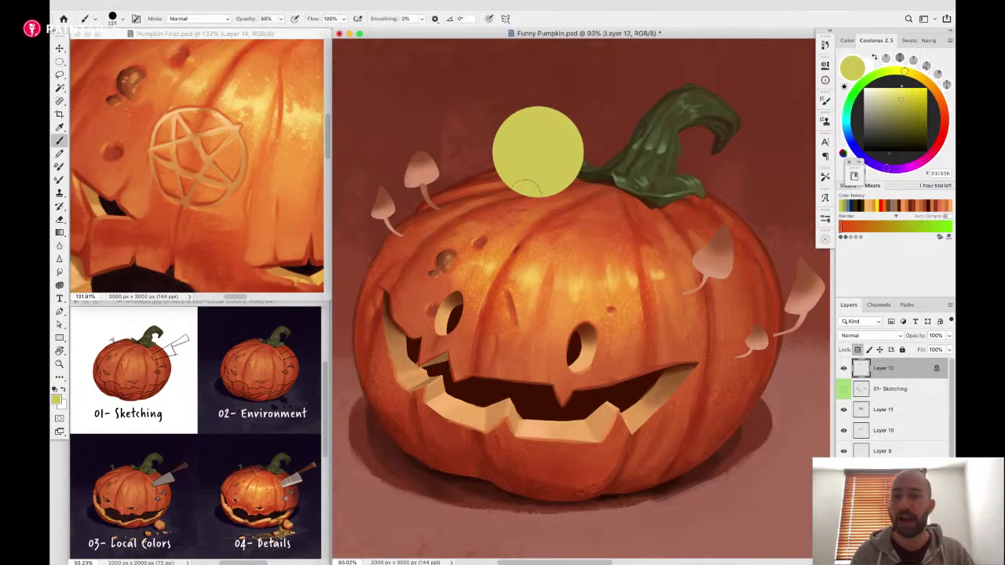
right_click(521, 140)
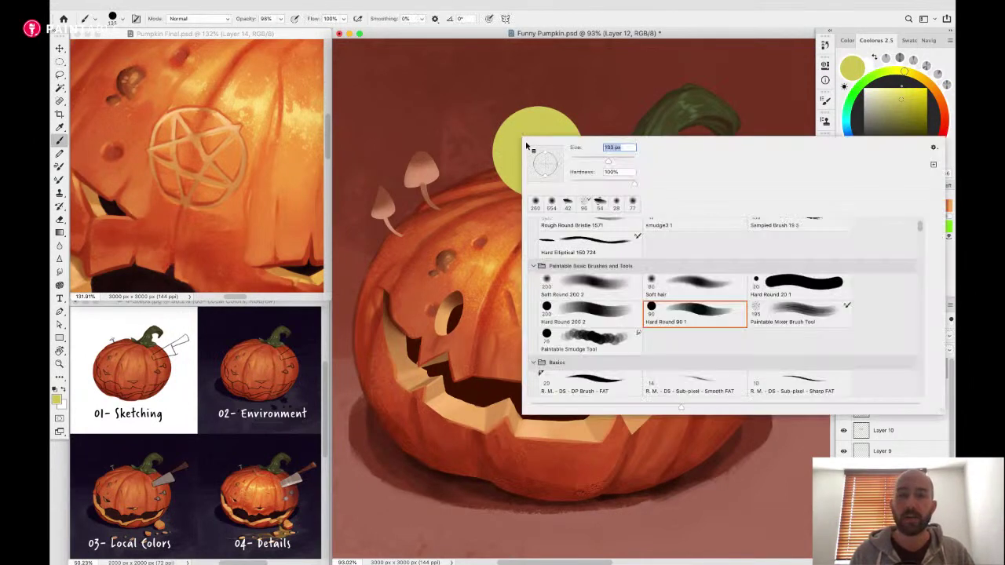
double_click(612, 288)
drag(517, 150, 558, 150)
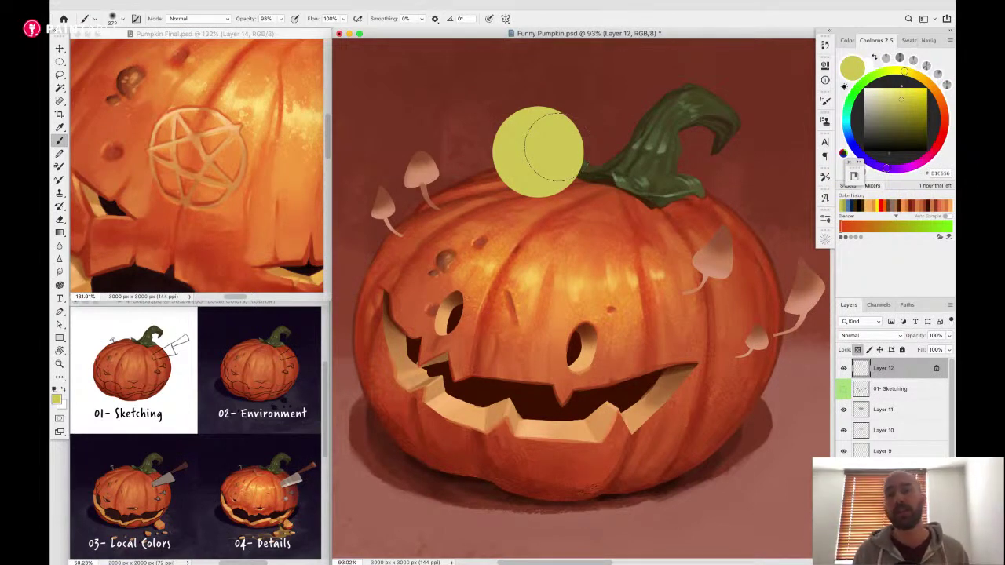
Move the yellow-green circle slightly up and to the left, away from the pumpkin's stem
key(v)
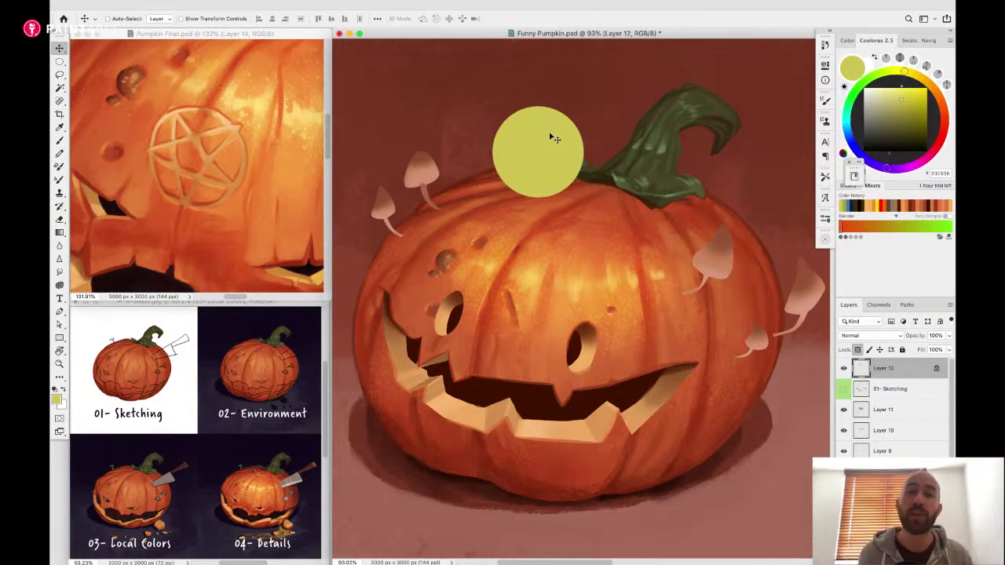
key(b)
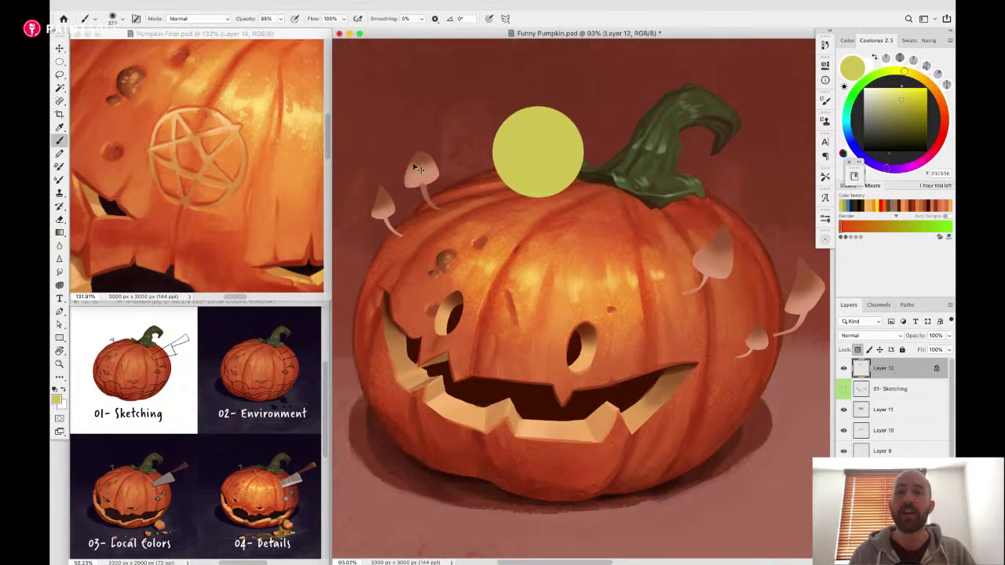
scroll(542, 153, up, 3)
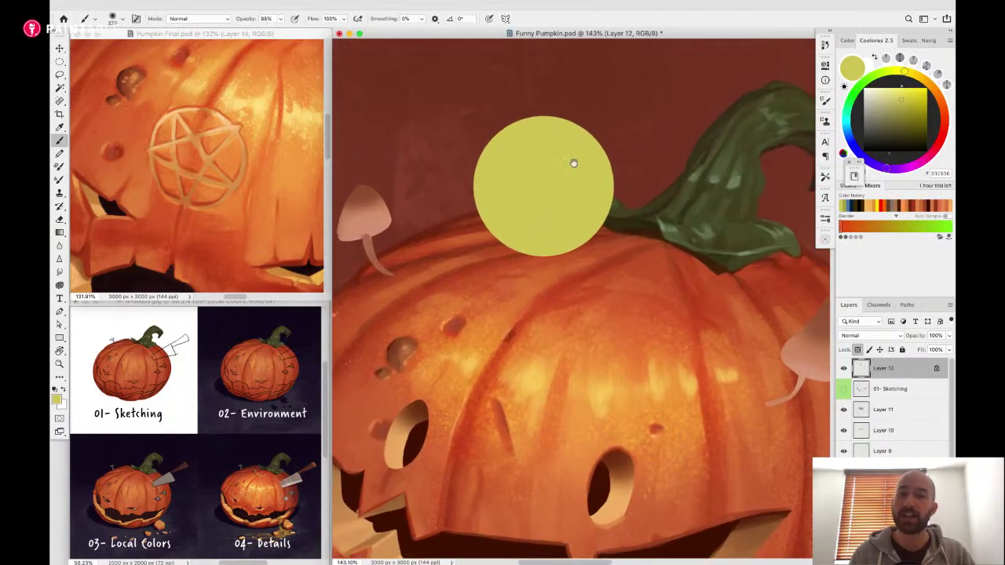
key(v)
drag(566, 209, 548, 184)
Mix a darker, warmer olive shadow color from the circle's yellow-green and reduce the brush to less than half the circle's width
key(b)
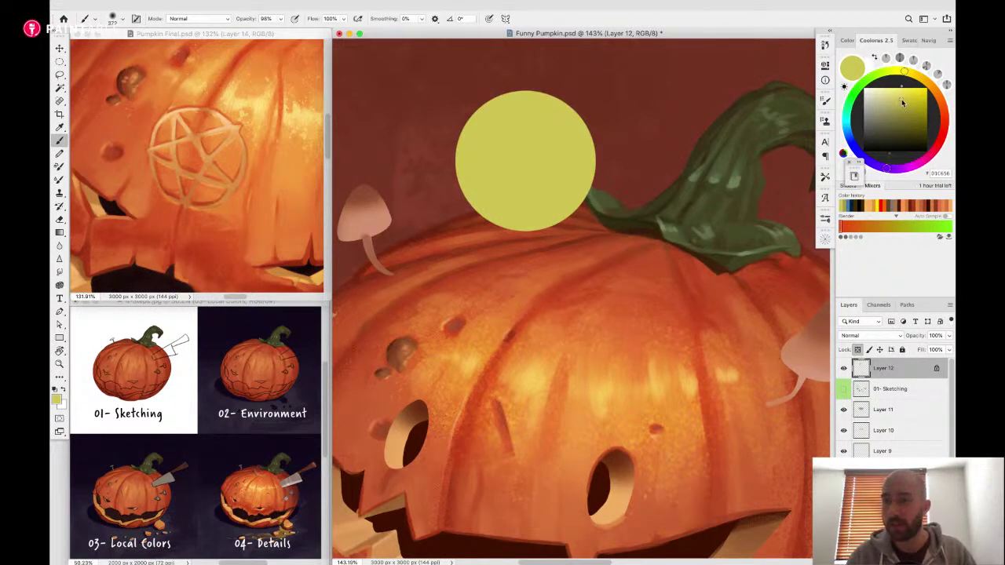
mouse_move(903, 102)
mouse_down()
mouse_move(902, 115)
mouse_move(912, 108)
mouse_up()
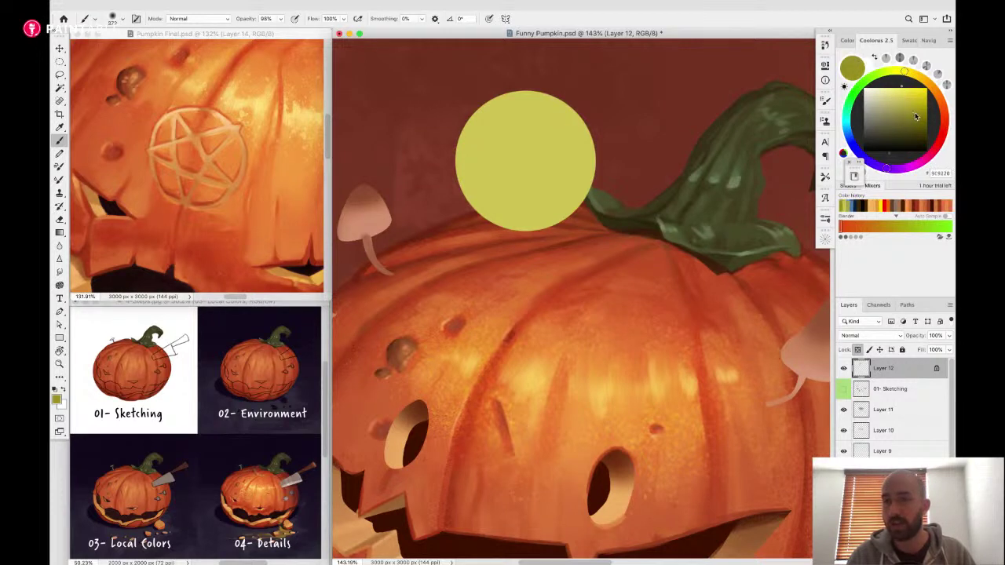
drag(905, 72, 915, 76)
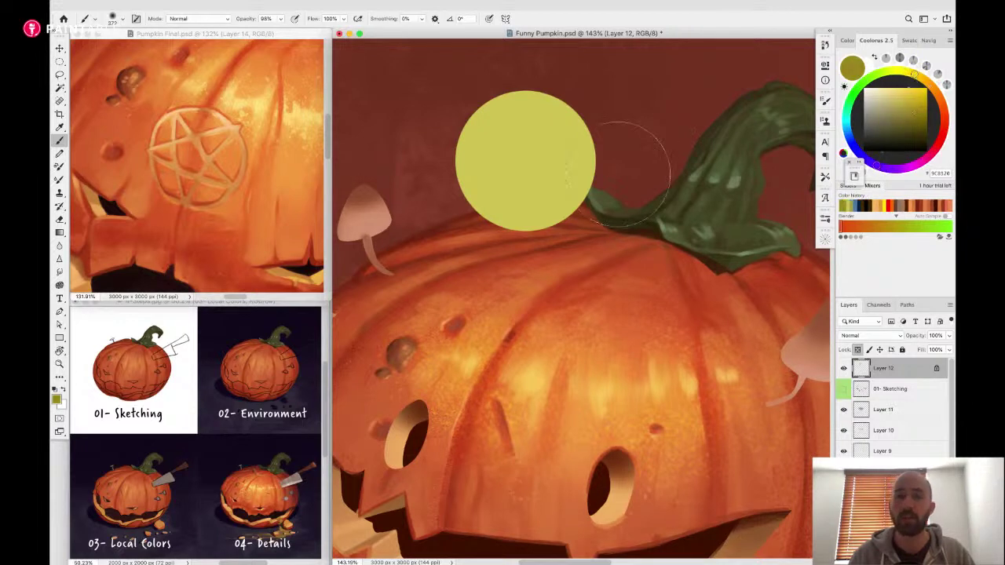
drag(610, 172, 592, 171)
drag(596, 168, 577, 167)
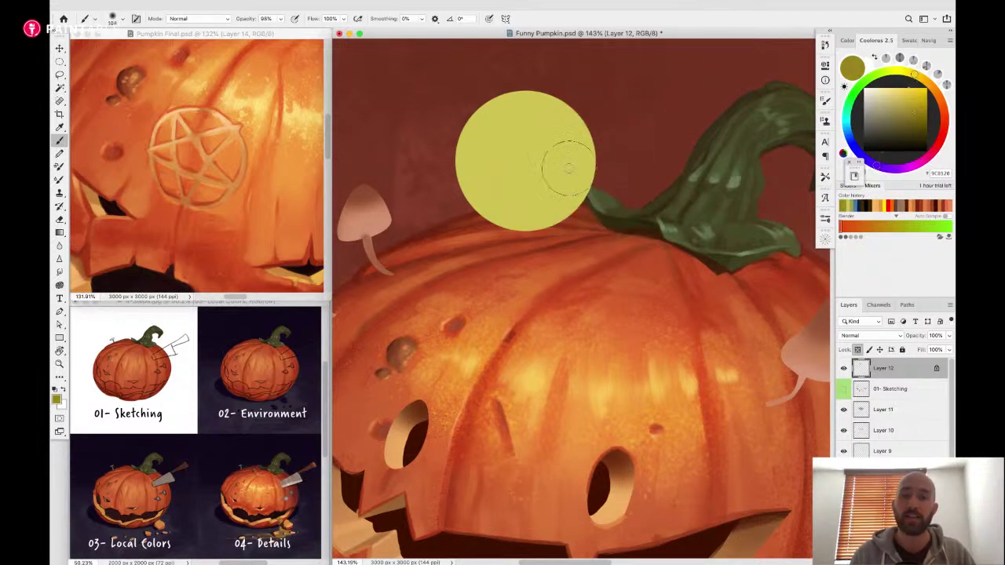
Paint a hard-edged olive shadow across the circle's bottom and right side with the Hard Round 200 2 brush
right_click(568, 170)
double_click(614, 350)
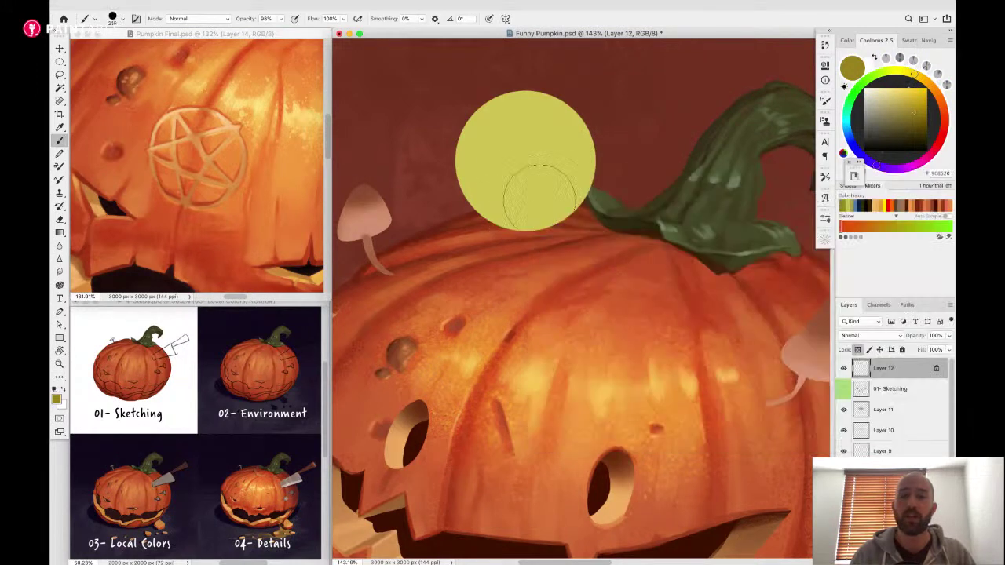
mouse_move(464, 224)
mouse_down()
mouse_move(619, 147)
mouse_move(617, 163)
mouse_move(544, 236)
mouse_move(621, 155)
mouse_move(545, 217)
mouse_move(476, 224)
mouse_move(596, 181)
mouse_up()
alt+click(543, 212)
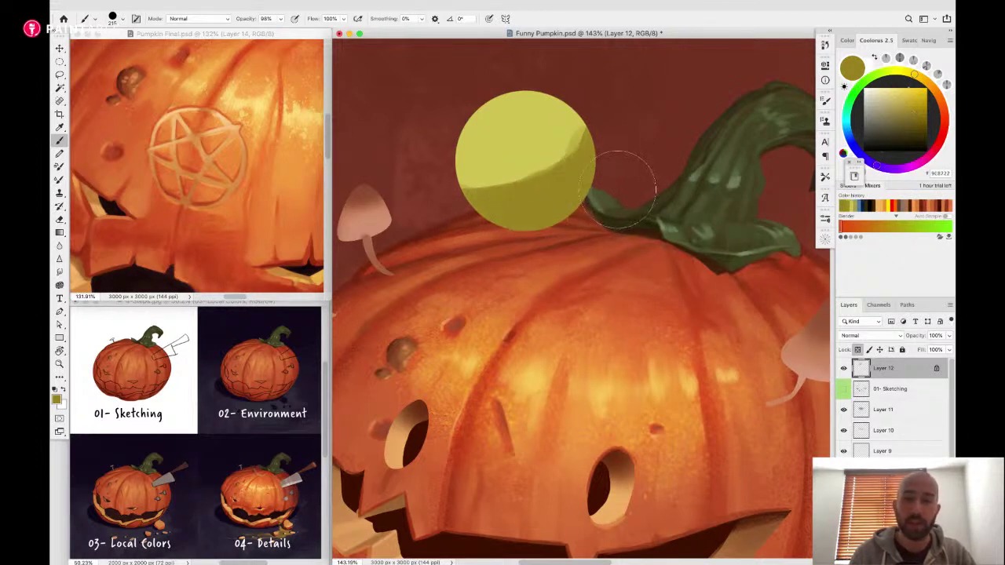
Paint a soft highlight on the circle's upper left with Soft Round 200 2 in a paler tint of its yellow-green
alt+click(565, 121)
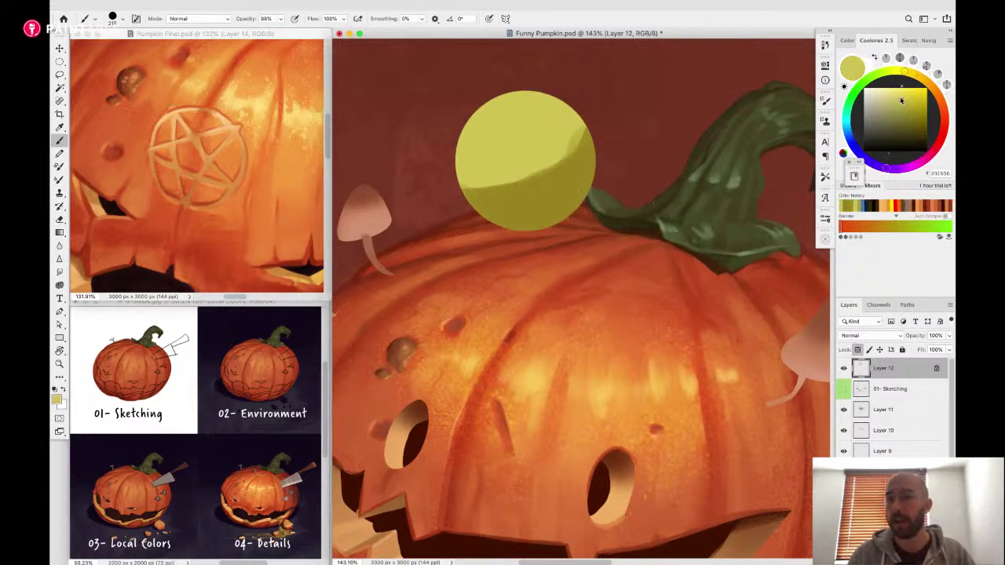
mouse_move(902, 99)
mouse_down()
mouse_move(887, 96)
mouse_move(900, 71)
mouse_up()
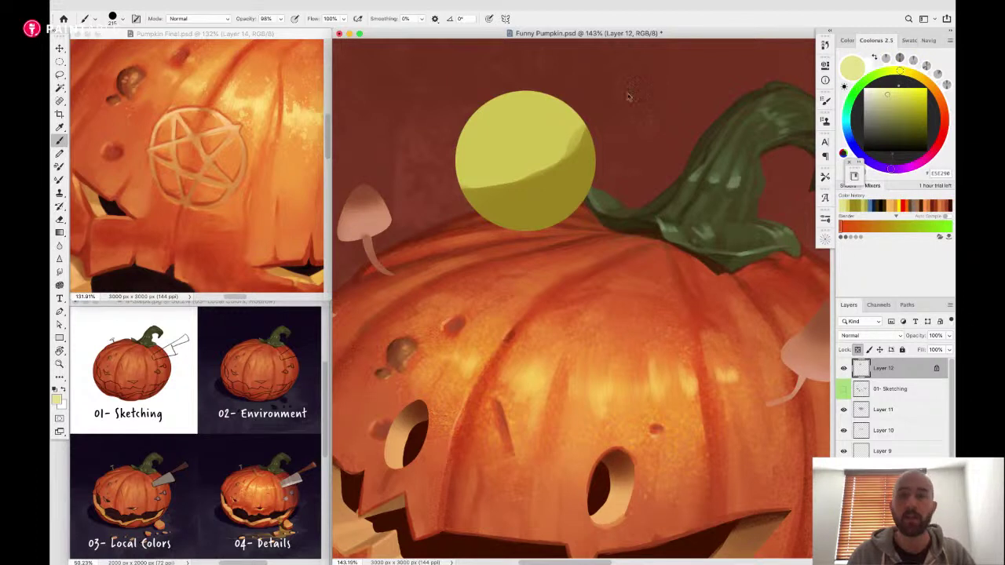
right_click(529, 113)
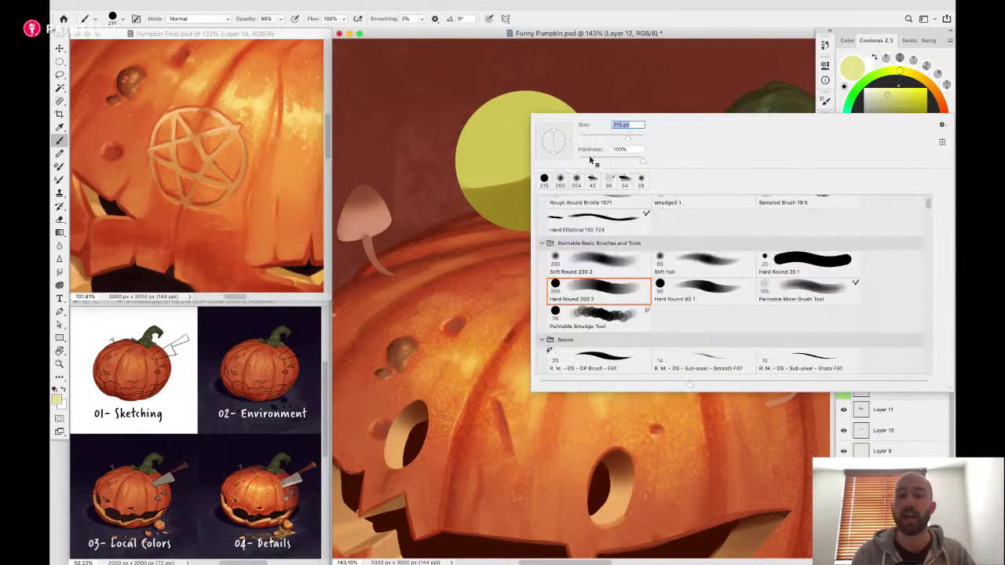
click(605, 263)
mouse_move(460, 128)
mouse_down()
mouse_move(489, 126)
mouse_move(491, 114)
mouse_up()
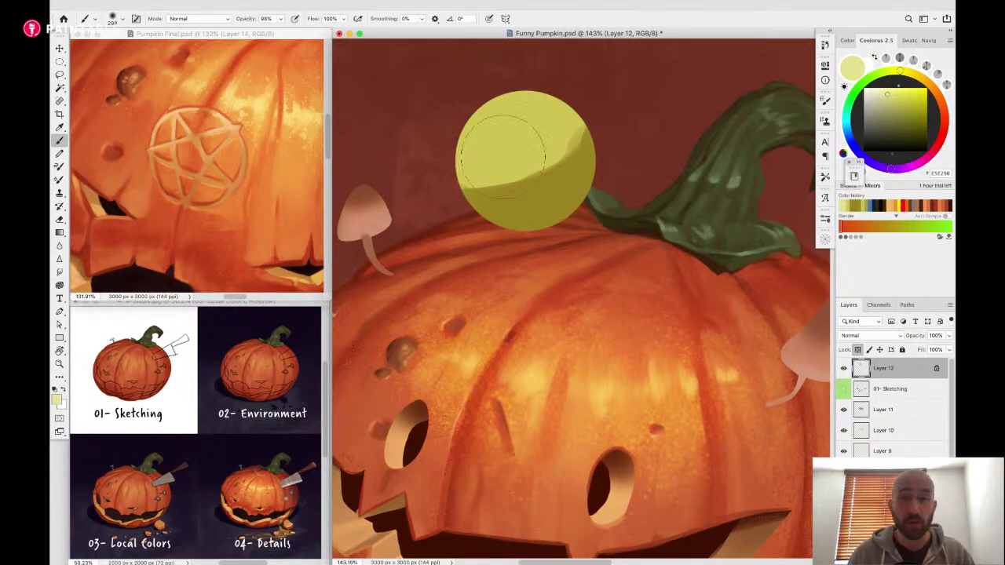
ctrl+alt+drag(524, 74, 539, 75)
drag(493, 107, 474, 111)
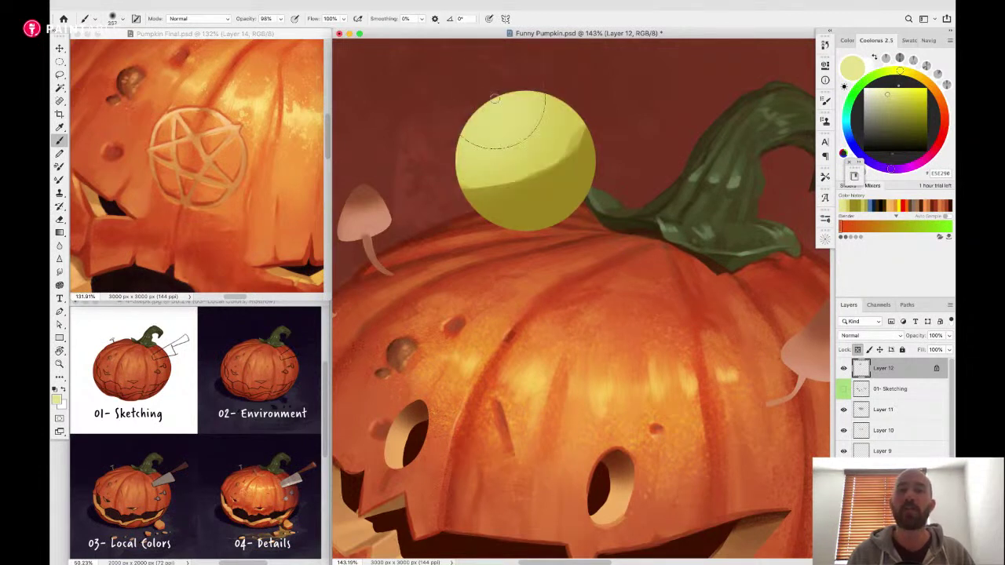
Unlock Layer 12's transparent pixels and blend the hard shadow edge across the circle with the Smudge tool at 12% strength
key(r)
mouse_move(502, 187)
ctrl+alt+mouse_down()
mouse_move(479, 188)
mouse_move(516, 174)
mouse_move(548, 168)
ctrl+alt+mouse_up()
key(slash)
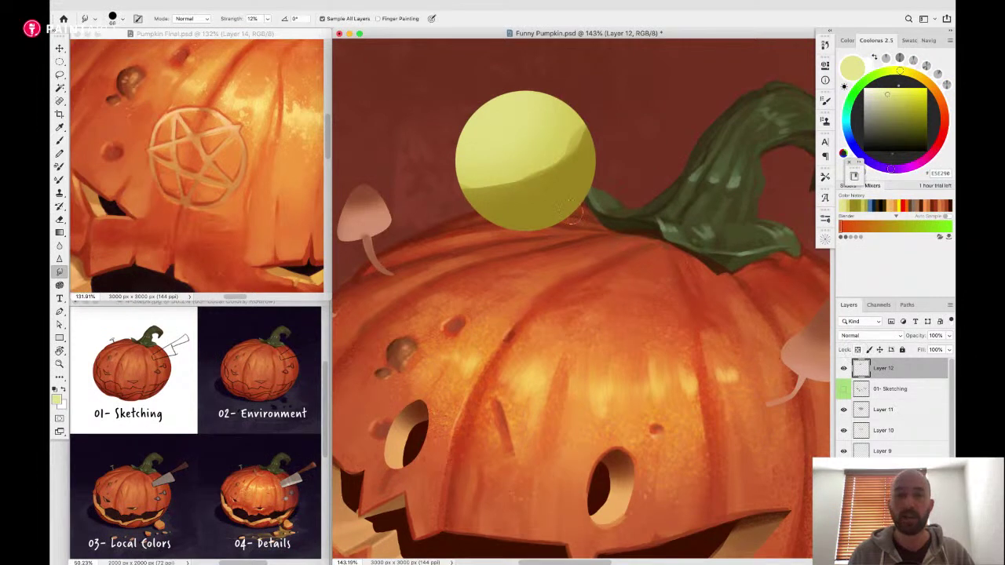
mouse_move(479, 189)
mouse_down()
mouse_move(513, 183)
mouse_move(574, 140)
mouse_move(539, 172)
mouse_up()
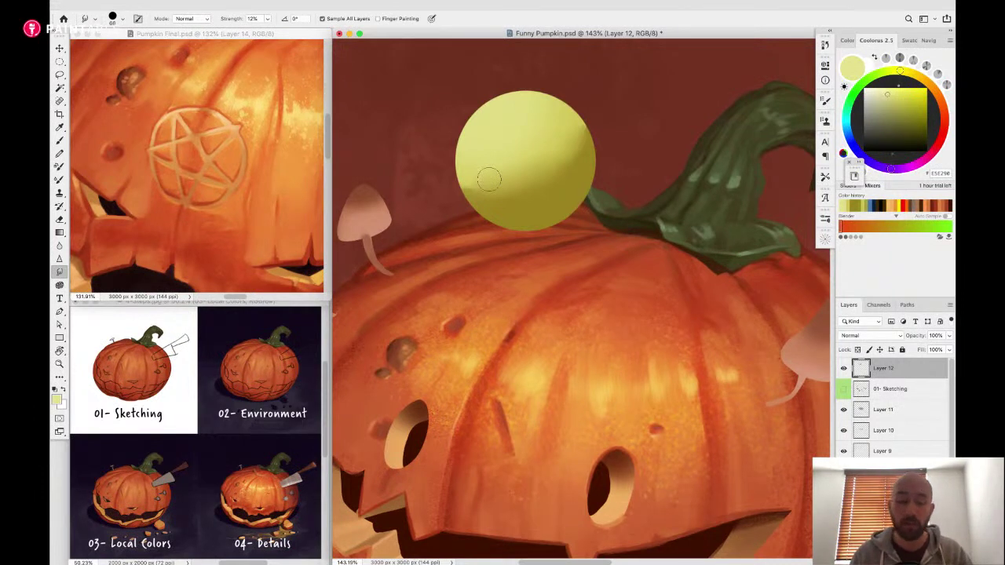
Lock Layer 12's transparent pixels again and softly brush reflected orange sampled from the pumpkin along the circle's bottom edge
key(b)
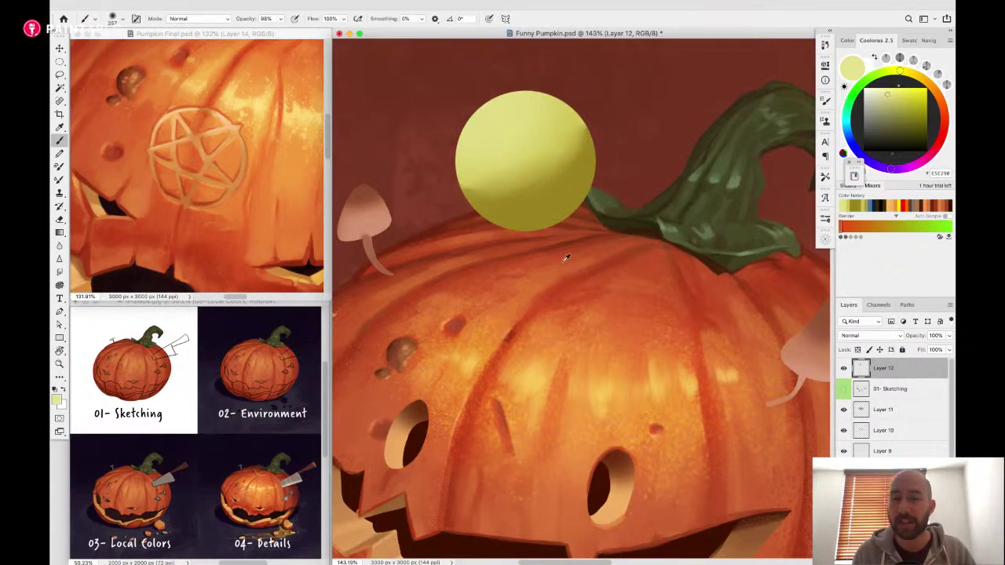
alt+click(568, 246)
click(858, 349)
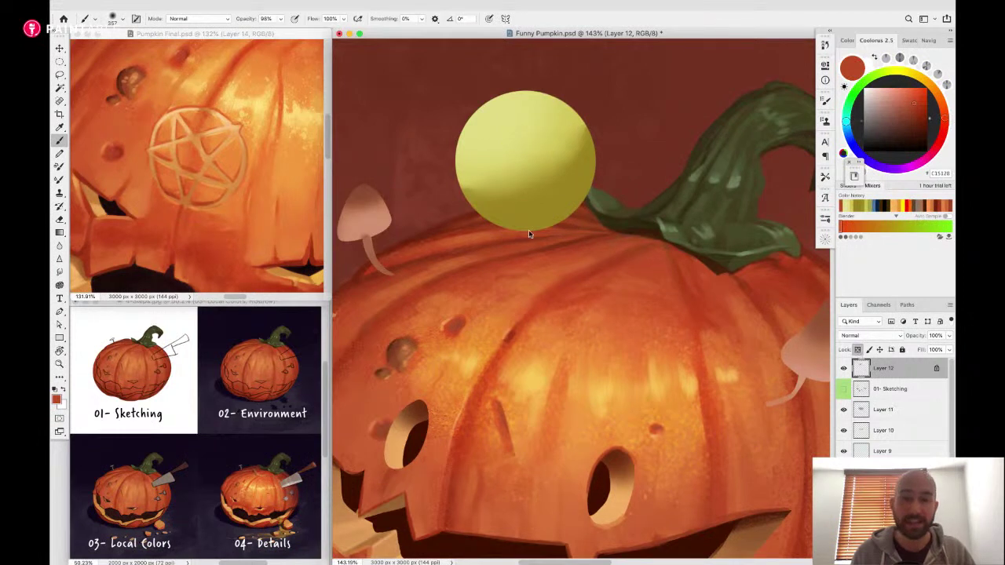
drag(543, 242, 520, 241)
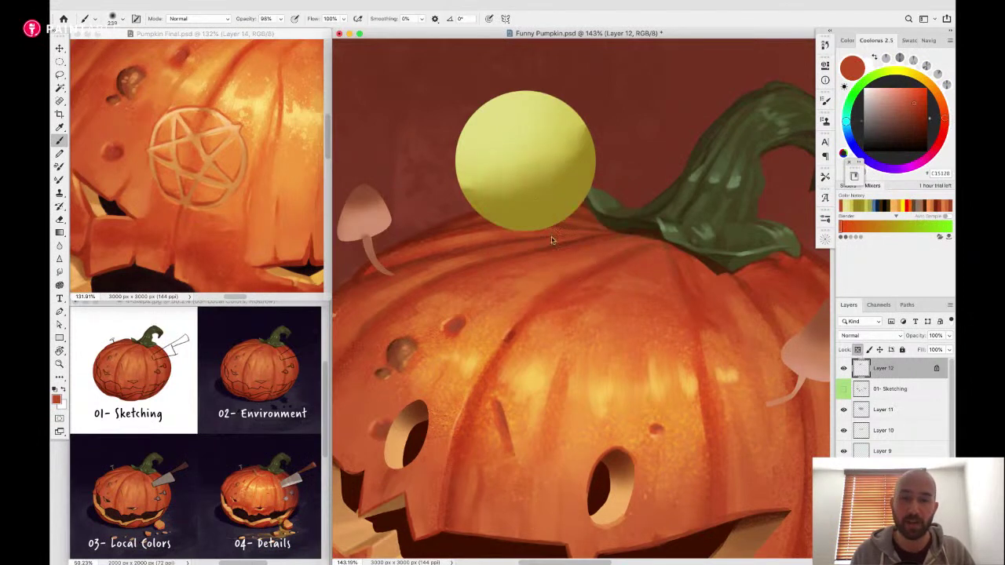
alt+click(517, 286)
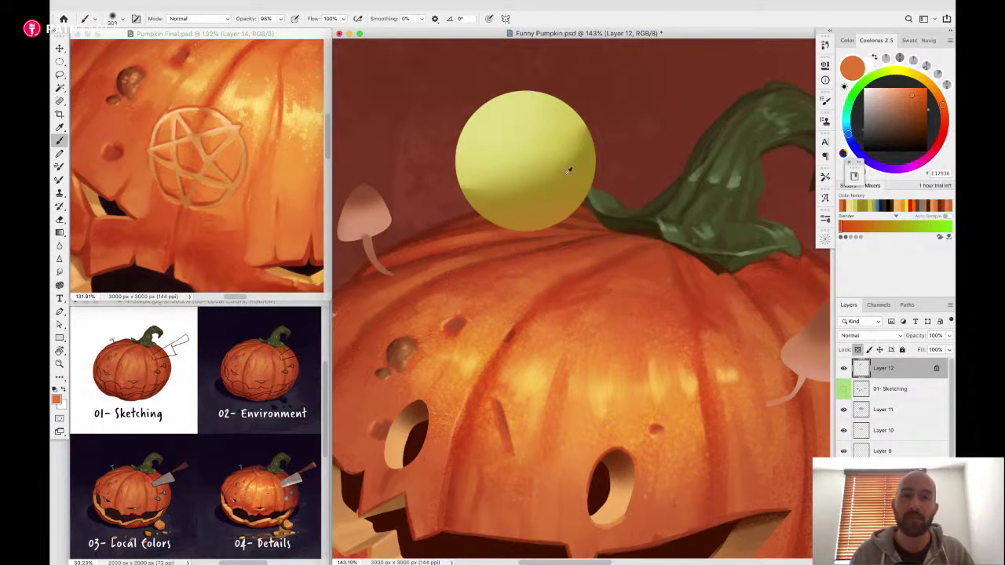
Tint the circle's upper edges softly with reddish brown sampled from the background, and switch away from Photoshop
alt+click(469, 118)
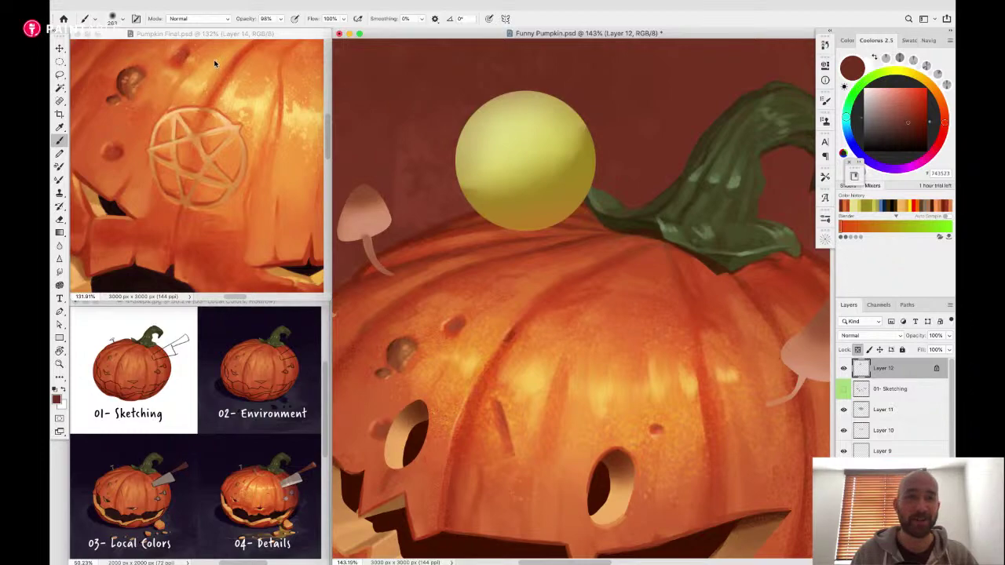
key(super+Tab)
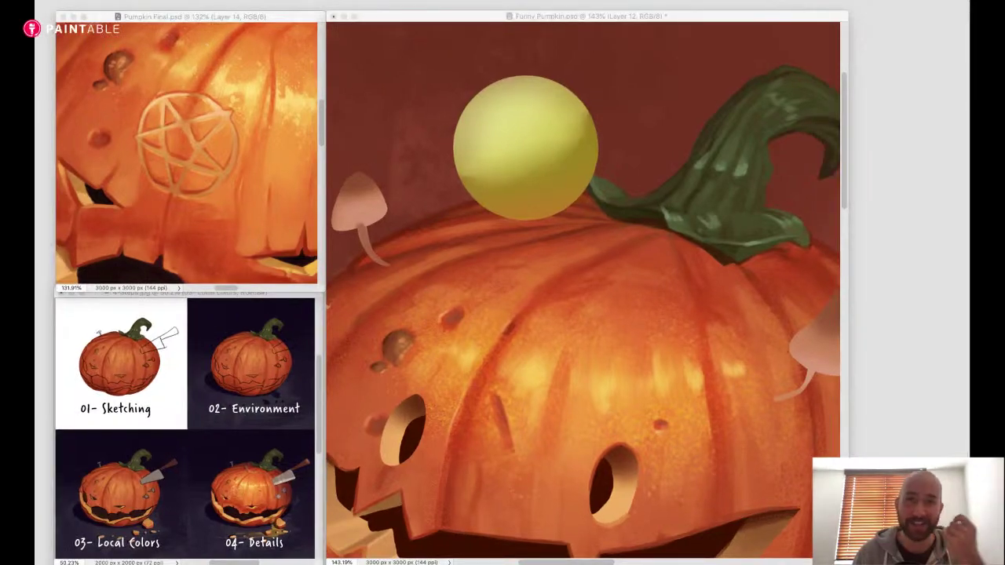